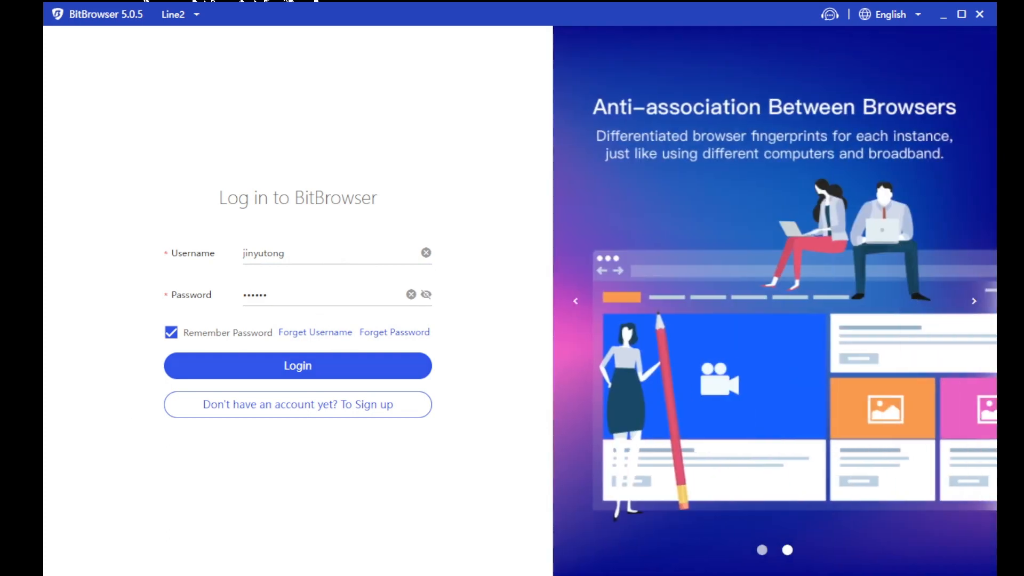
Log in with the saved account, then highlight the Dashboard's user, role and balance row
{"action": "left_click", "coordinate": [337, 256]}
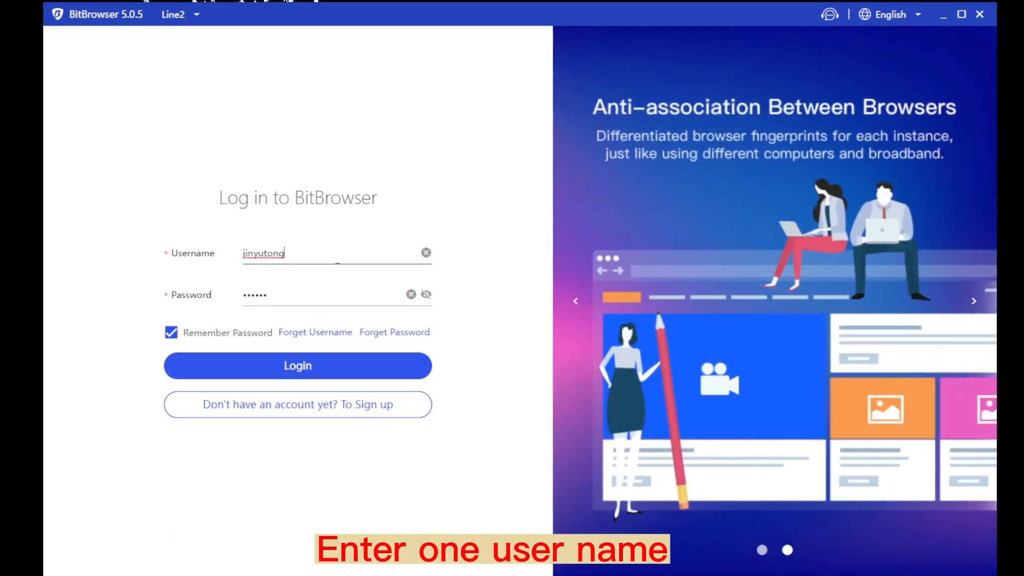
{"action": "left_click_drag", "start_coordinate": [374, 246], "coordinate": [237, 252]}
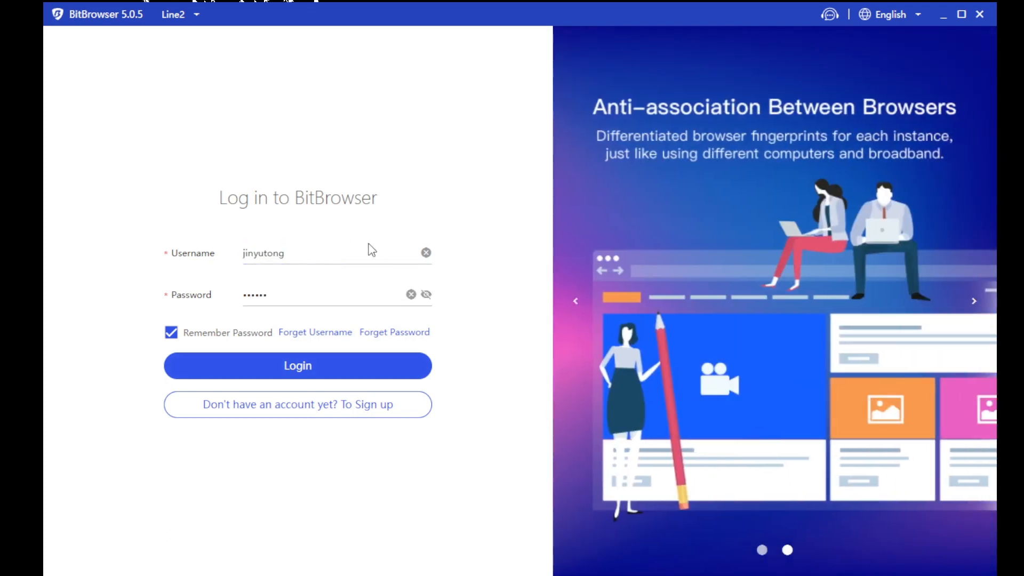
{"action": "left_click", "coordinate": [298, 292]}
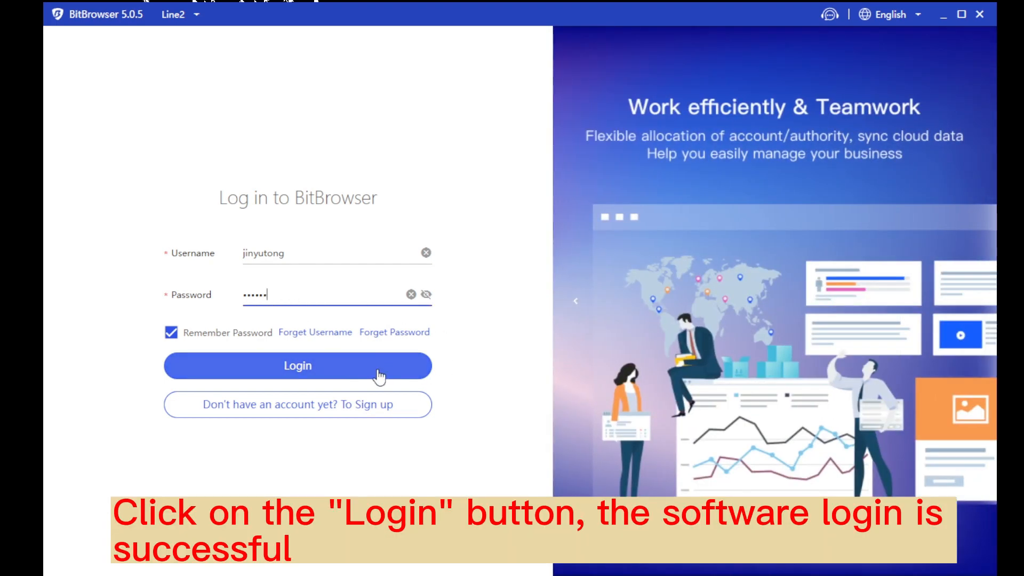
{"action": "left_click", "coordinate": [378, 371]}
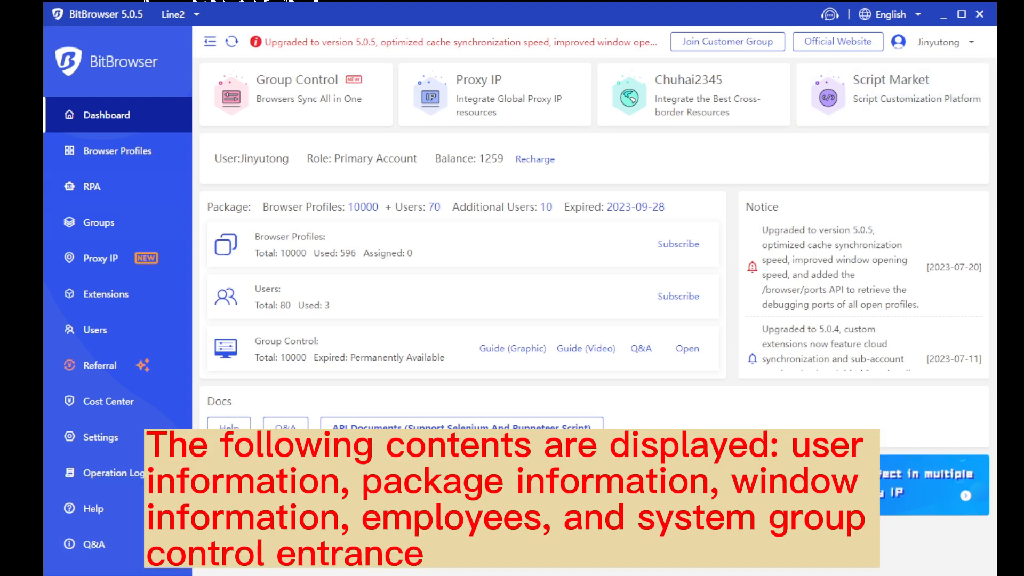
{"action": "left_click_drag", "start_coordinate": [214, 158], "coordinate": [519, 153]}
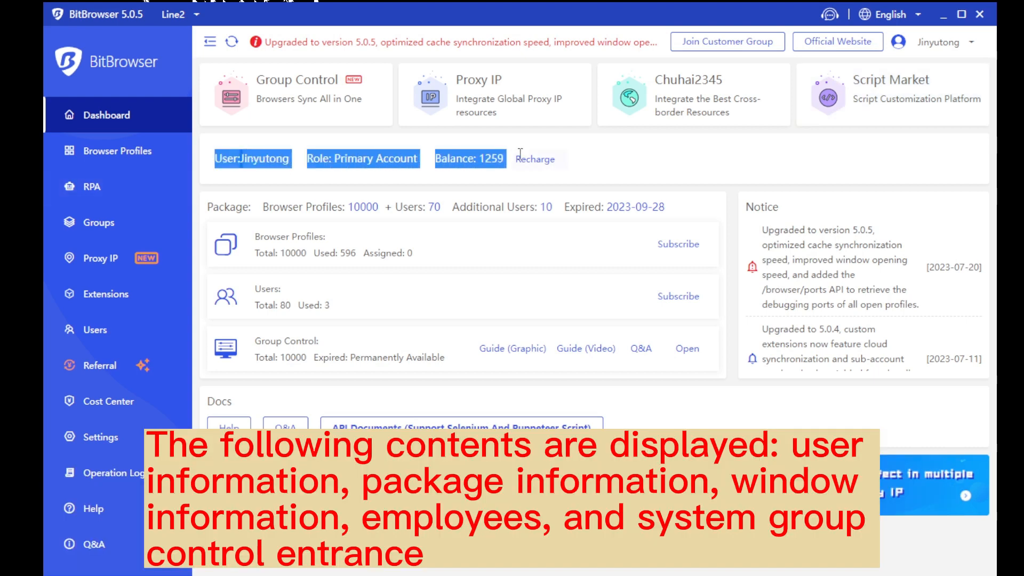
{"action": "left_click", "coordinate": [610, 160]}
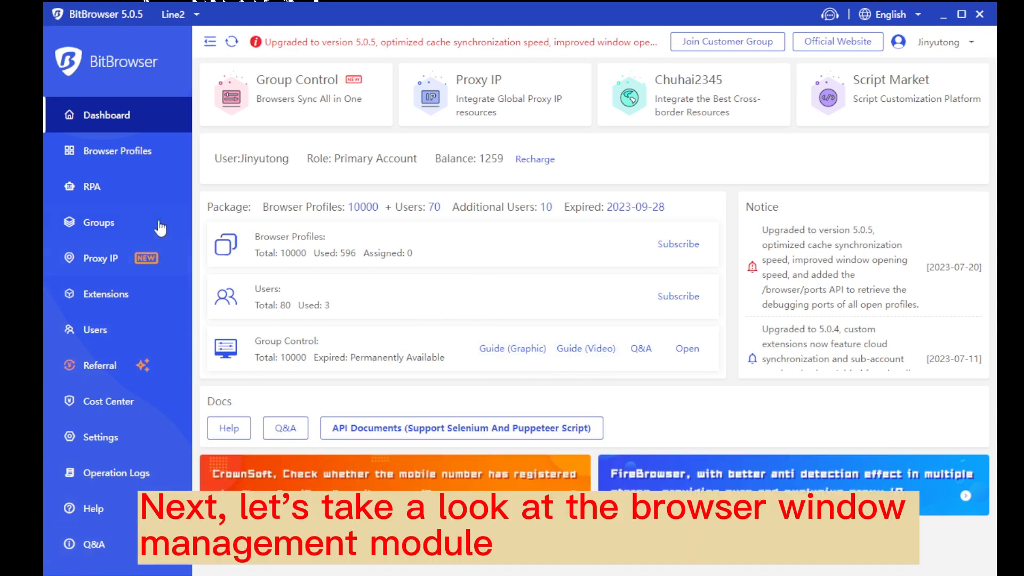
Browse the Browser Profiles list and open the Add form for a new profile
{"action": "left_click", "coordinate": [128, 156]}
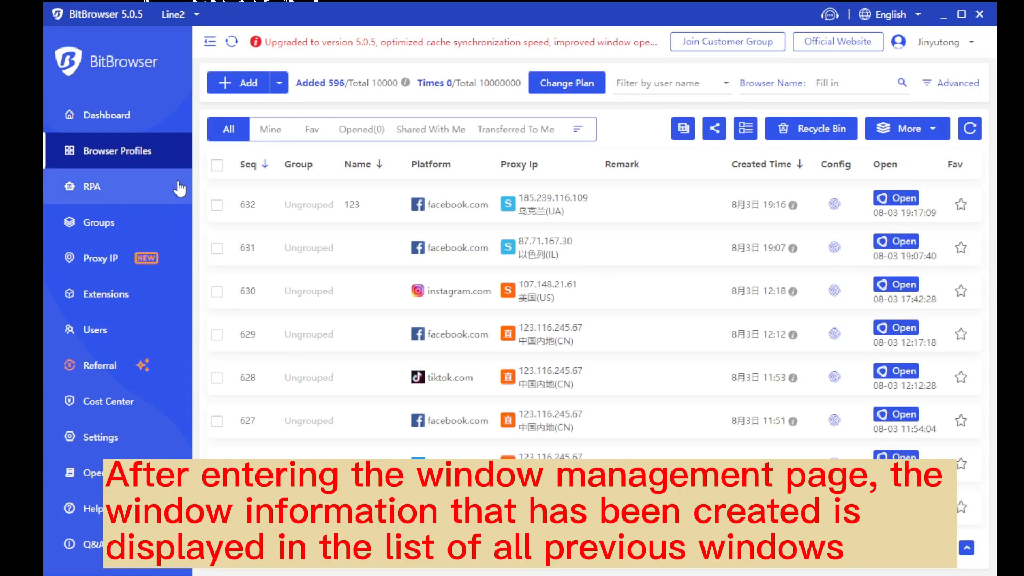
{"action": "scroll", "coordinate": [370, 279], "scroll_direction": "down", "scroll_amount": 2}
{"action": "scroll", "coordinate": [370, 279], "scroll_direction": "up", "scroll_amount": 2}
{"action": "scroll", "coordinate": [373, 278], "scroll_direction": "down", "scroll_amount": 2}
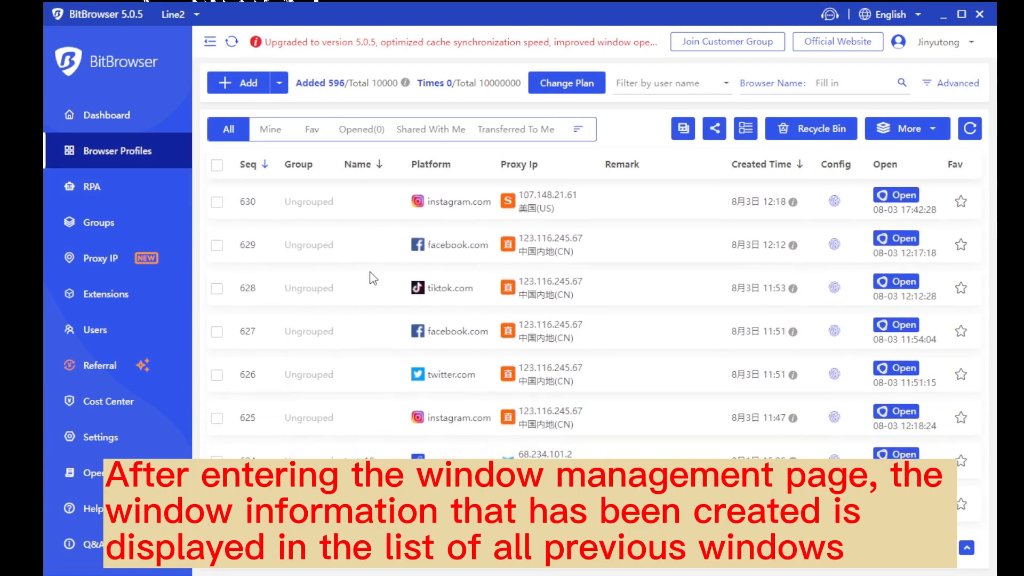
{"action": "scroll", "coordinate": [411, 276], "scroll_direction": "up", "scroll_amount": 2}
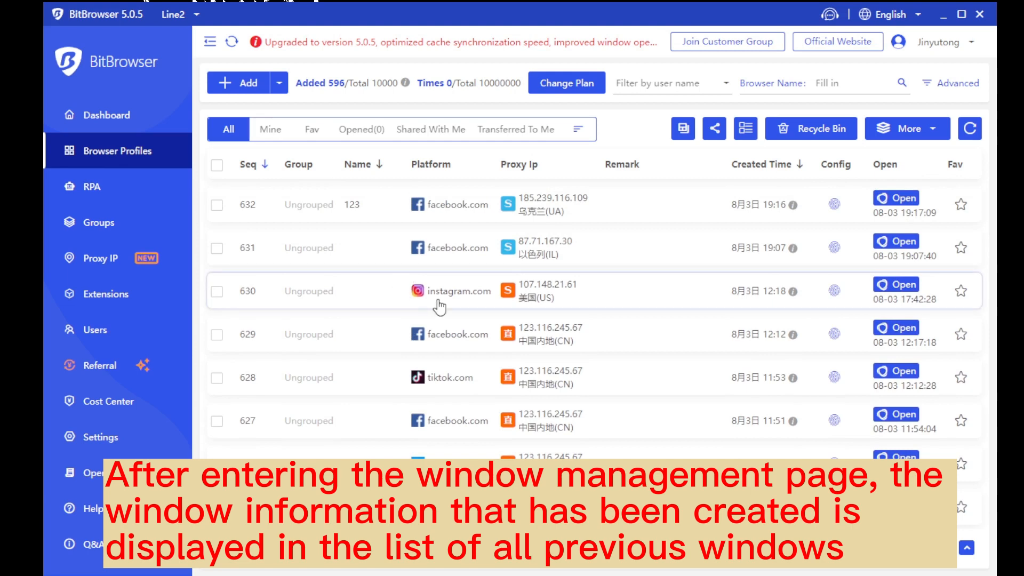
{"action": "left_click", "coordinate": [248, 84]}
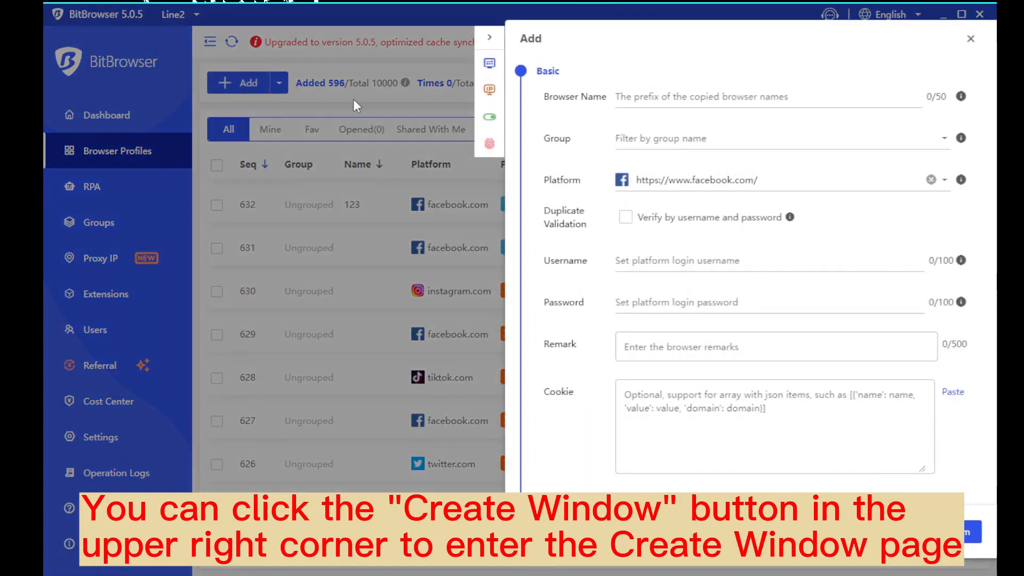
Name the new profile '123' and put it in the Ungroup group
{"action": "left_click", "coordinate": [635, 97]}
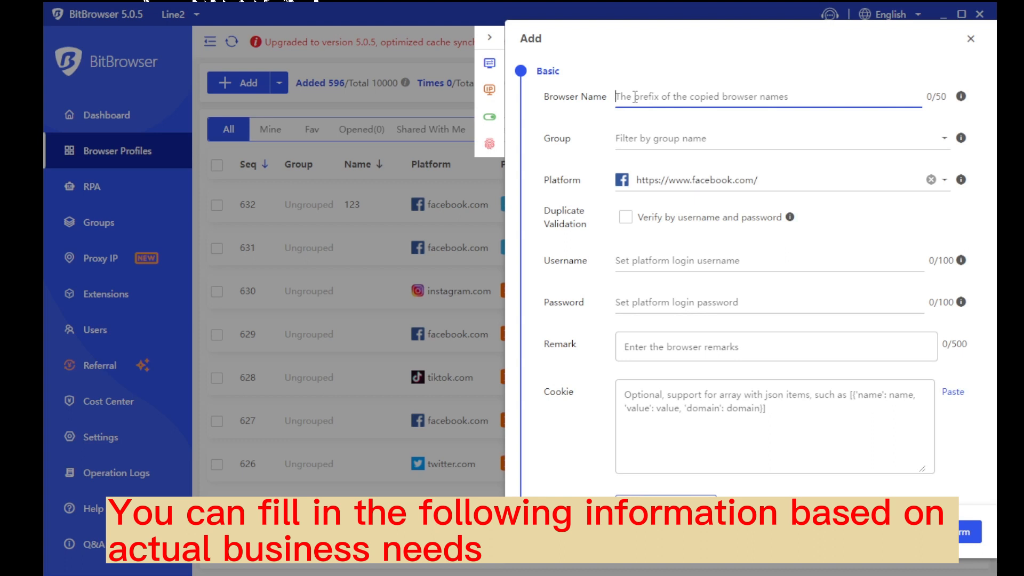
{"action": "type", "text": "123"}
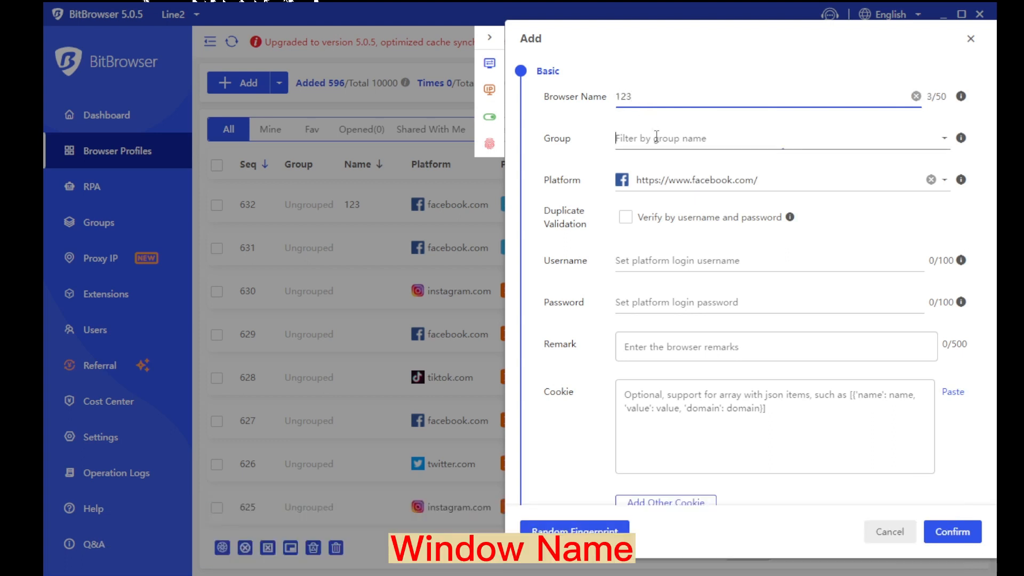
{"action": "left_click", "coordinate": [657, 135]}
{"action": "left_click", "coordinate": [653, 162]}
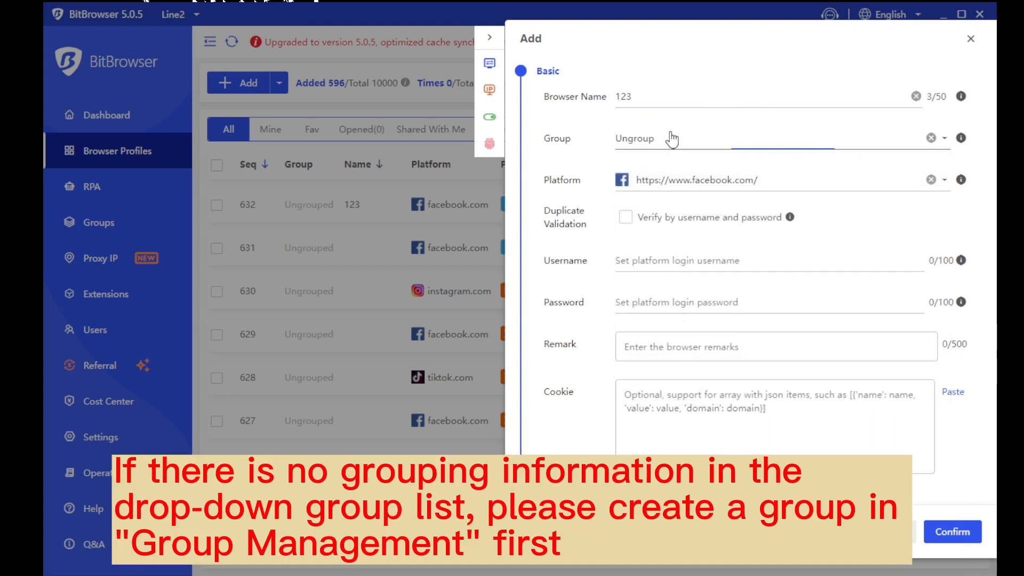
{"action": "left_click", "coordinate": [672, 140]}
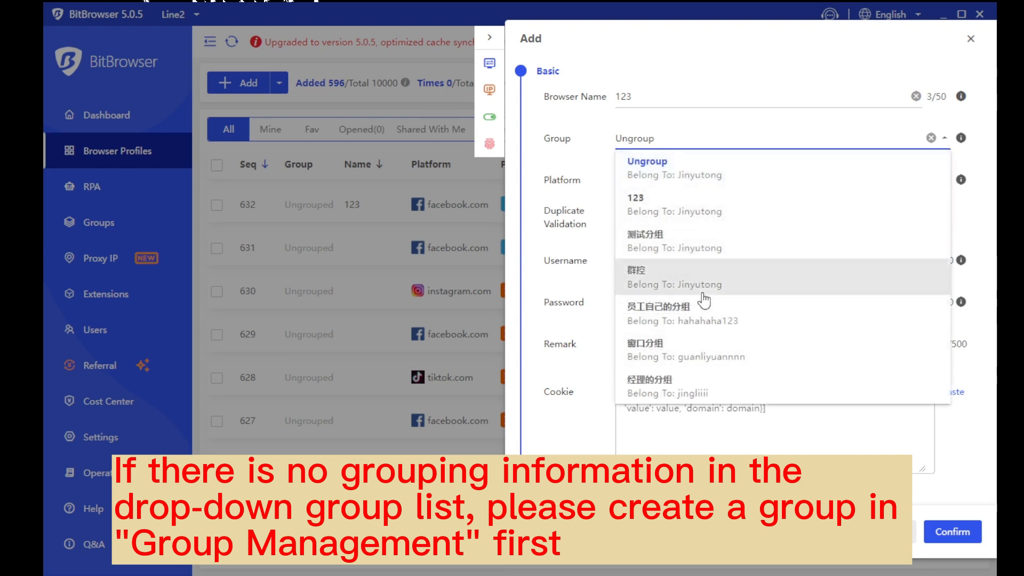
{"action": "left_click", "coordinate": [707, 142]}
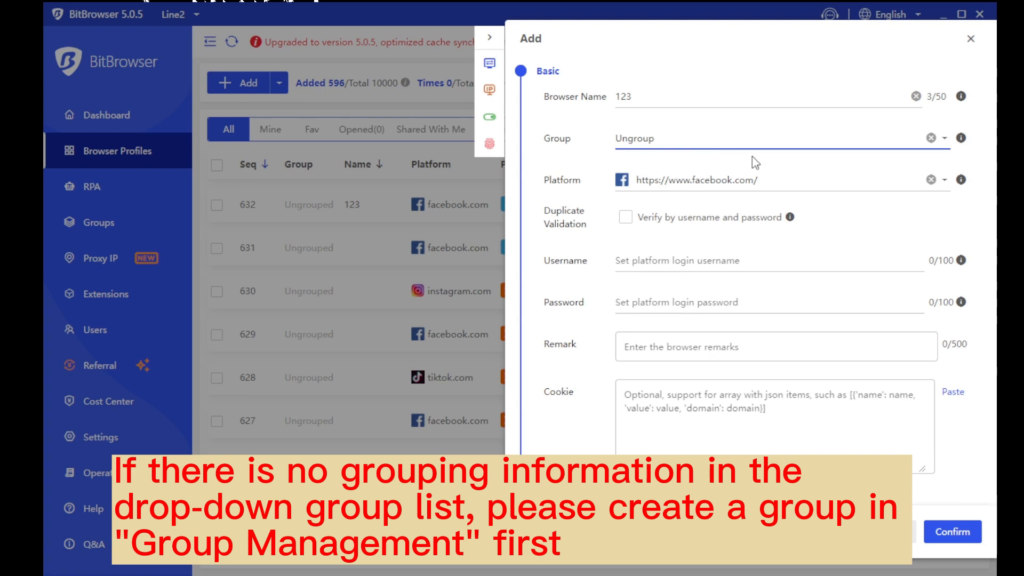
Set the profile's account platform to mail.com
{"action": "left_click", "coordinate": [777, 179]}
{"action": "left_click", "coordinate": [709, 208]}
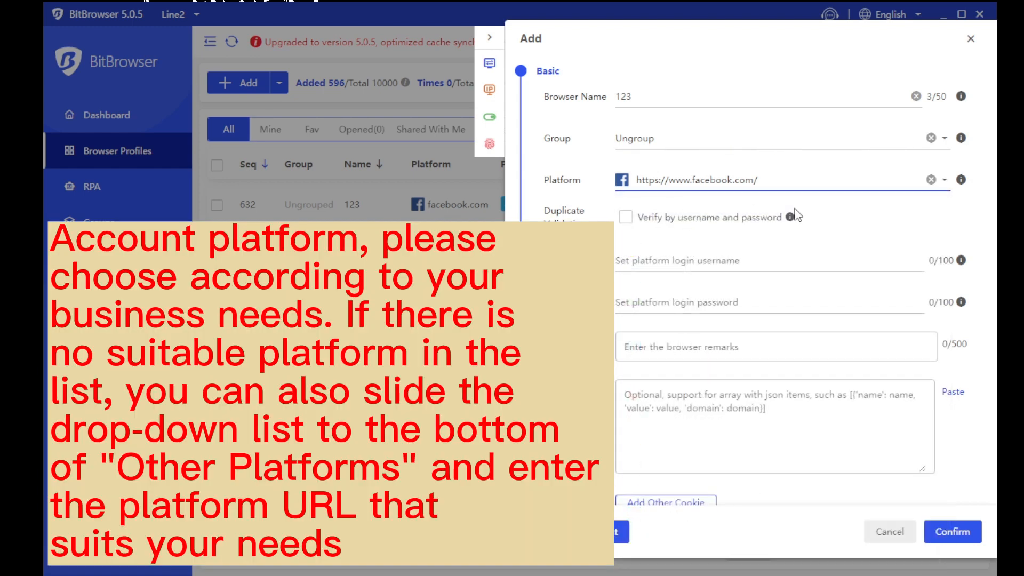
{"action": "left_click", "coordinate": [770, 179]}
{"action": "scroll", "coordinate": [731, 320], "scroll_direction": "down", "scroll_amount": 8}
{"action": "scroll", "coordinate": [720, 384], "scroll_direction": "down", "scroll_amount": 1}
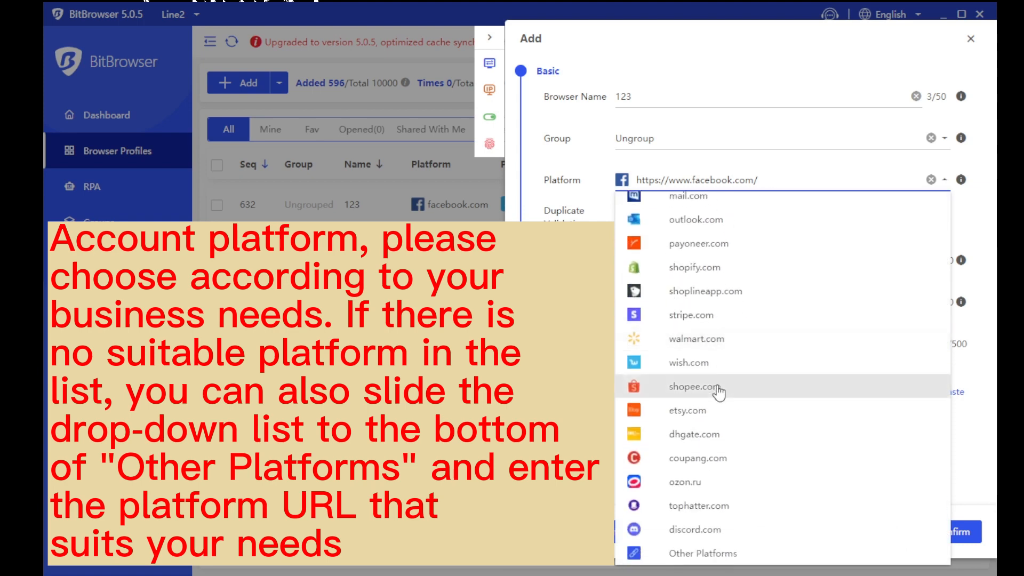
{"action": "left_click", "coordinate": [703, 552]}
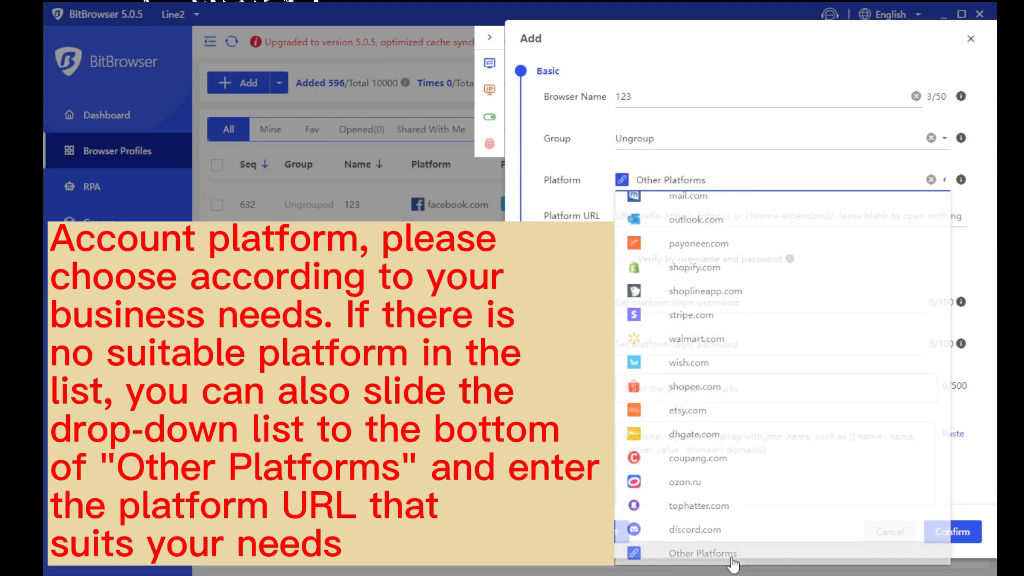
{"action": "left_click", "coordinate": [646, 216]}
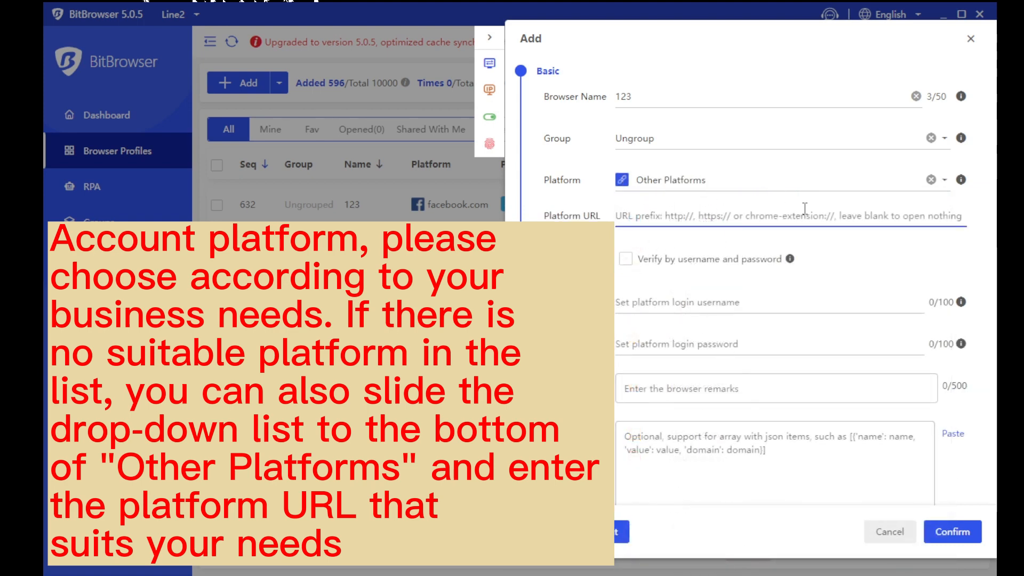
{"action": "left_click", "coordinate": [768, 184]}
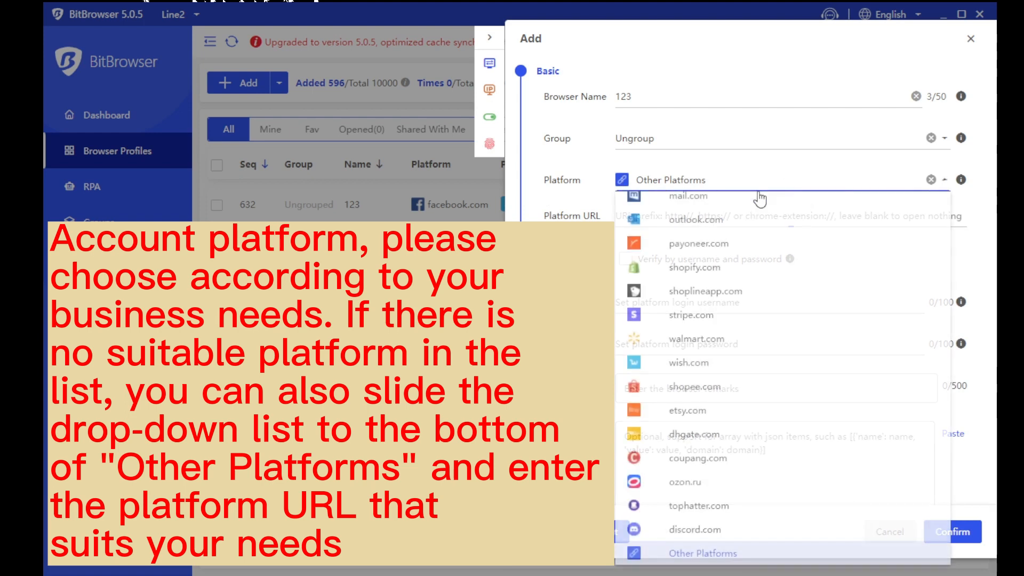
{"action": "left_click", "coordinate": [741, 198]}
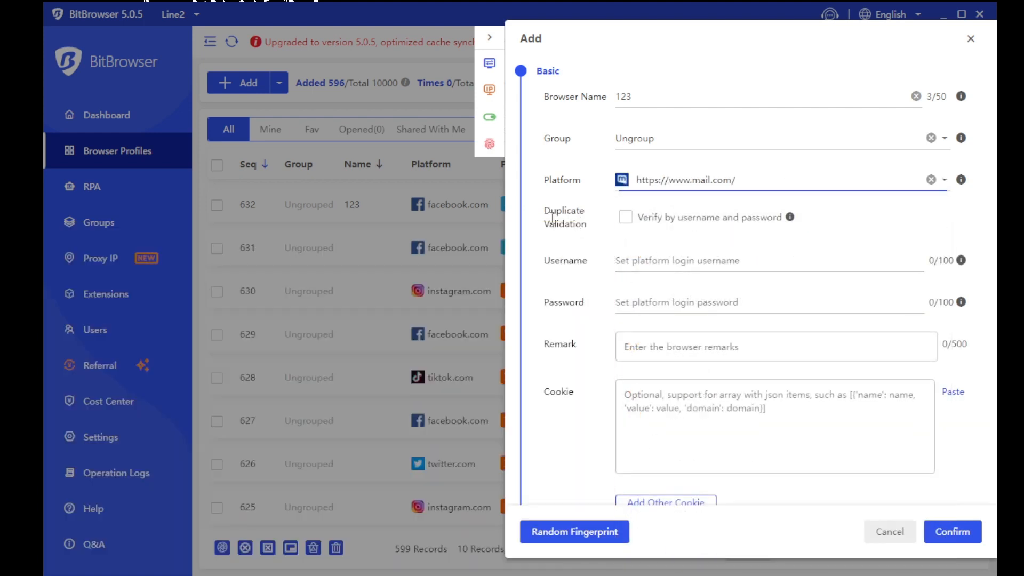
Turn on Duplicate Validation by username and password
{"action": "left_click_drag", "start_coordinate": [575, 225], "coordinate": [540, 213]}
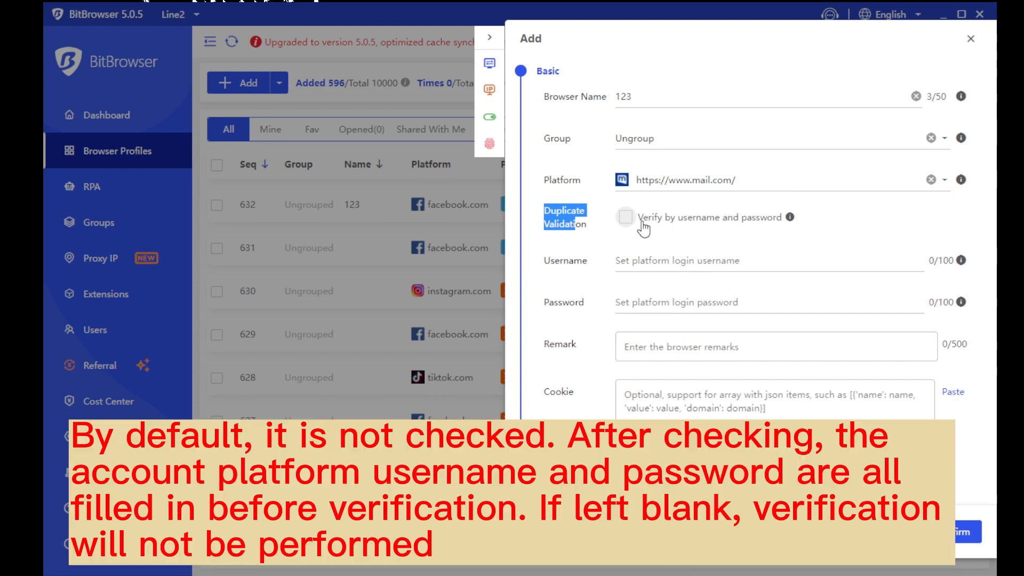
{"action": "left_click", "coordinate": [664, 228]}
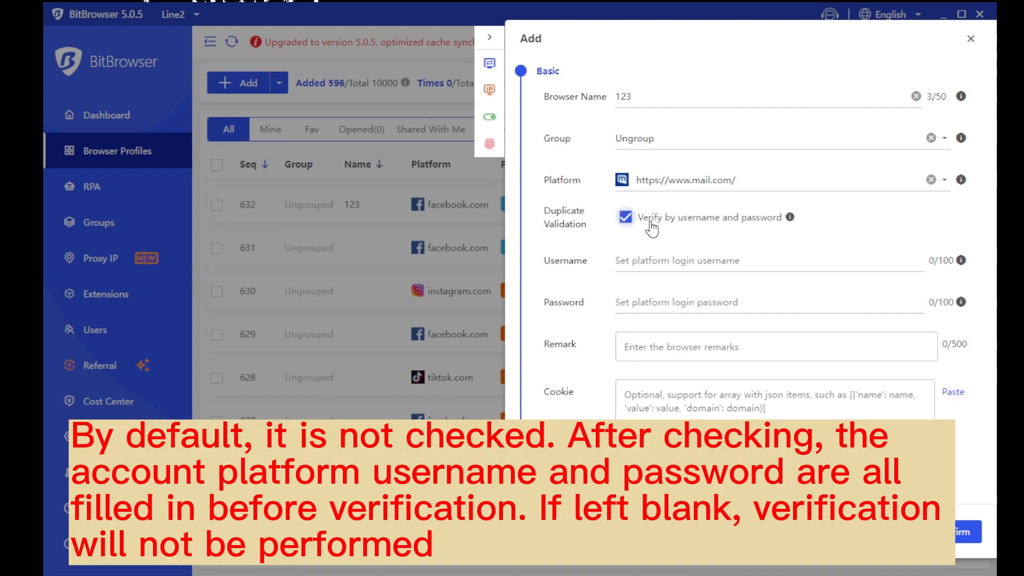
{"action": "left_click_drag", "start_coordinate": [648, 228], "coordinate": [785, 222]}
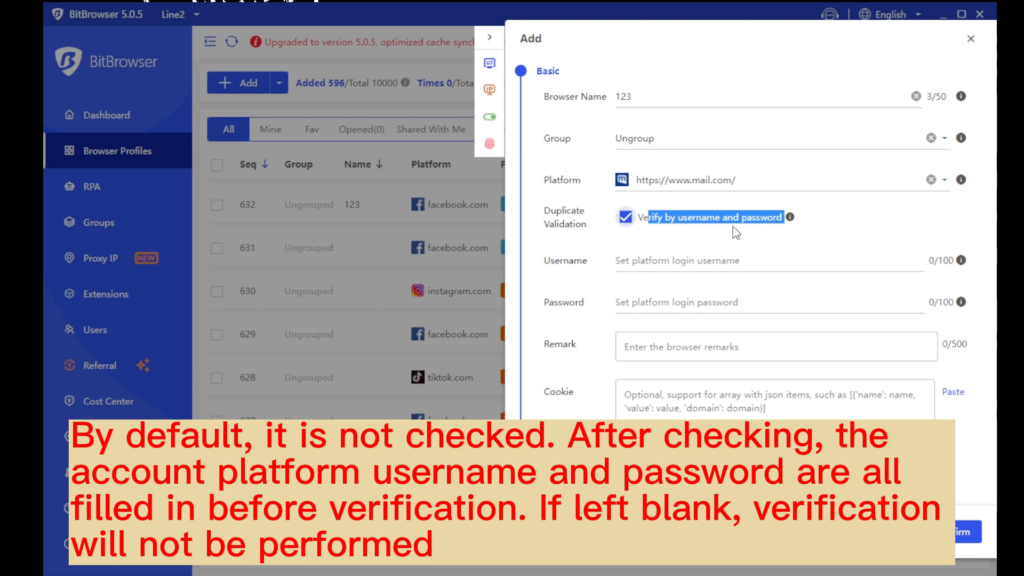
Fill in the platform login username and password
{"action": "left_click", "coordinate": [721, 264]}
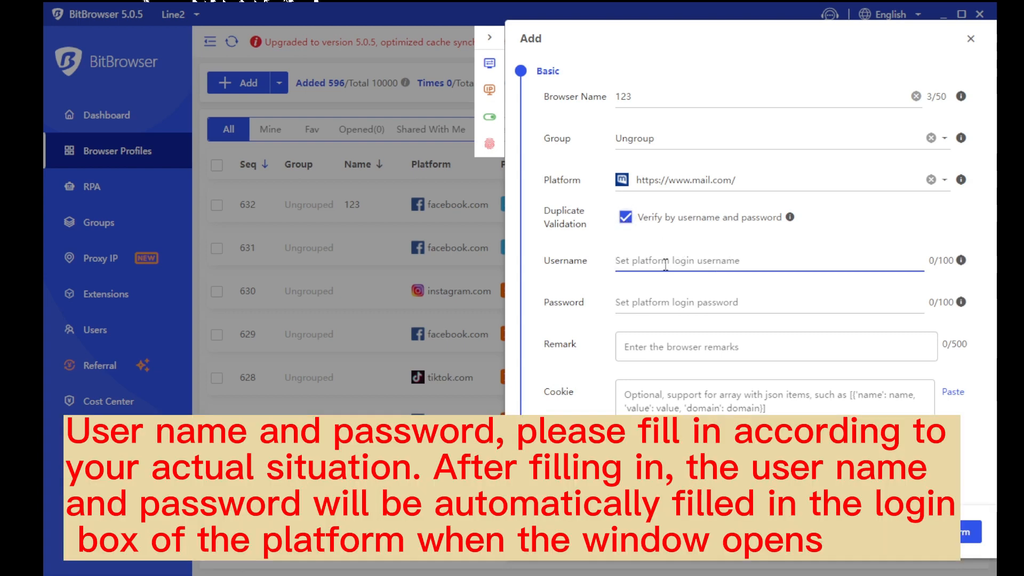
{"action": "left_click", "coordinate": [668, 302]}
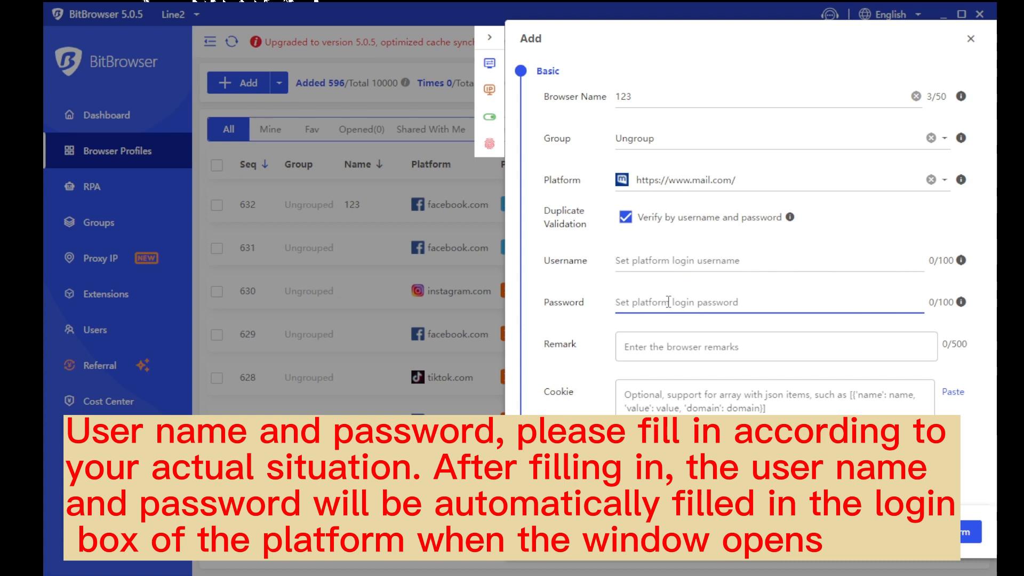
{"action": "left_click", "coordinate": [695, 263]}
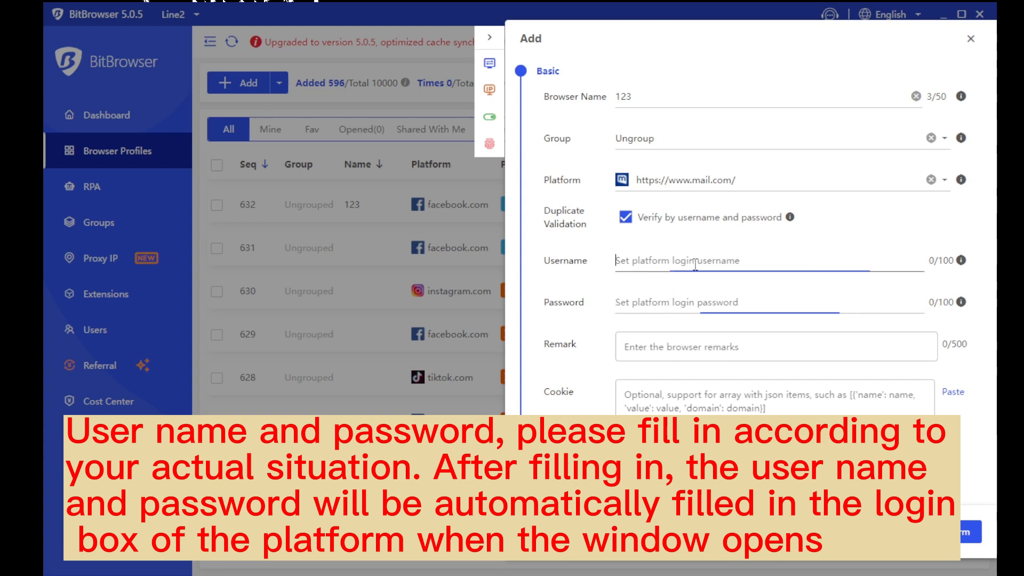
{"action": "type", "text": "123"}
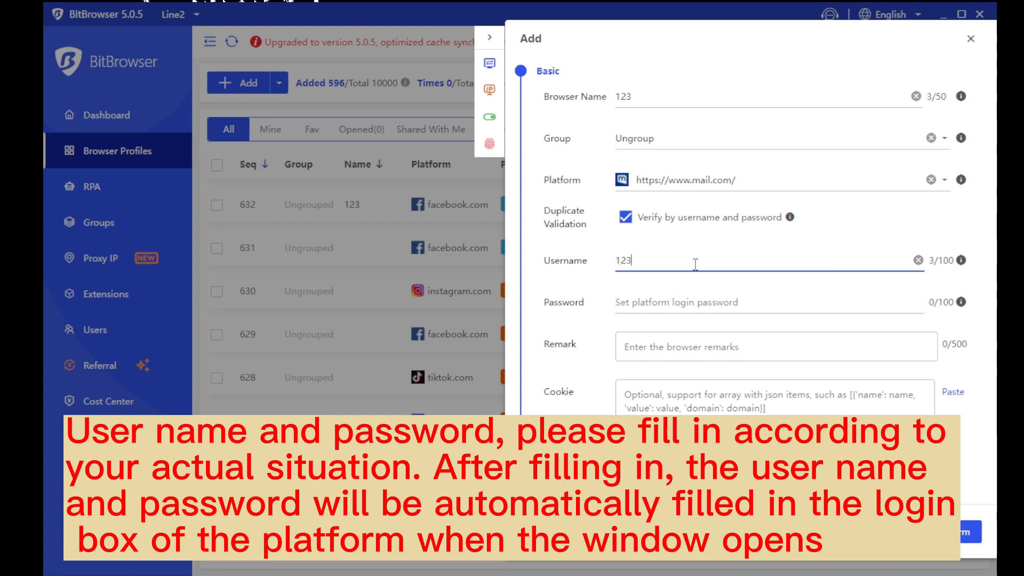
{"action": "left_click", "coordinate": [693, 302]}
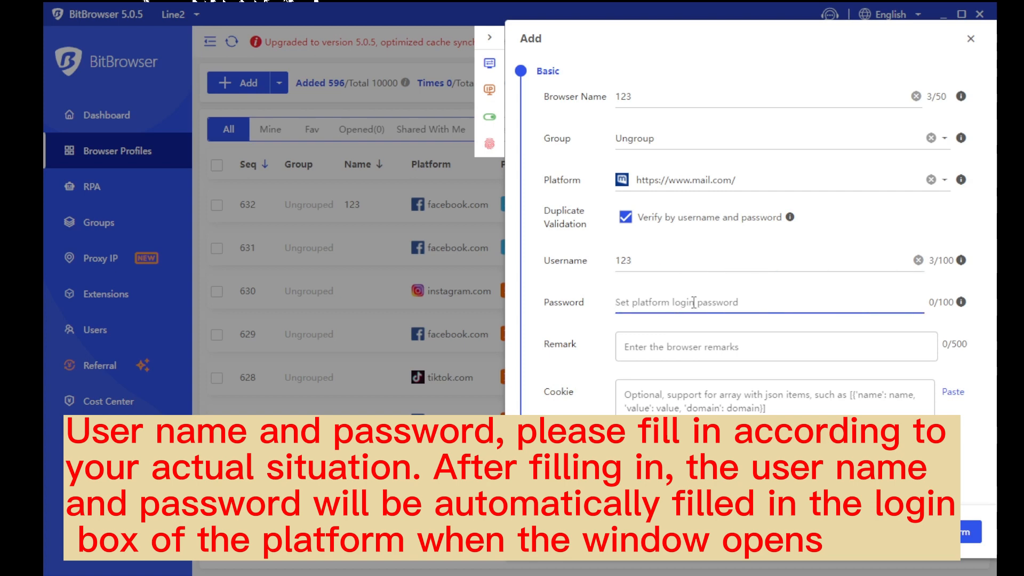
{"action": "type", "text": "123"}
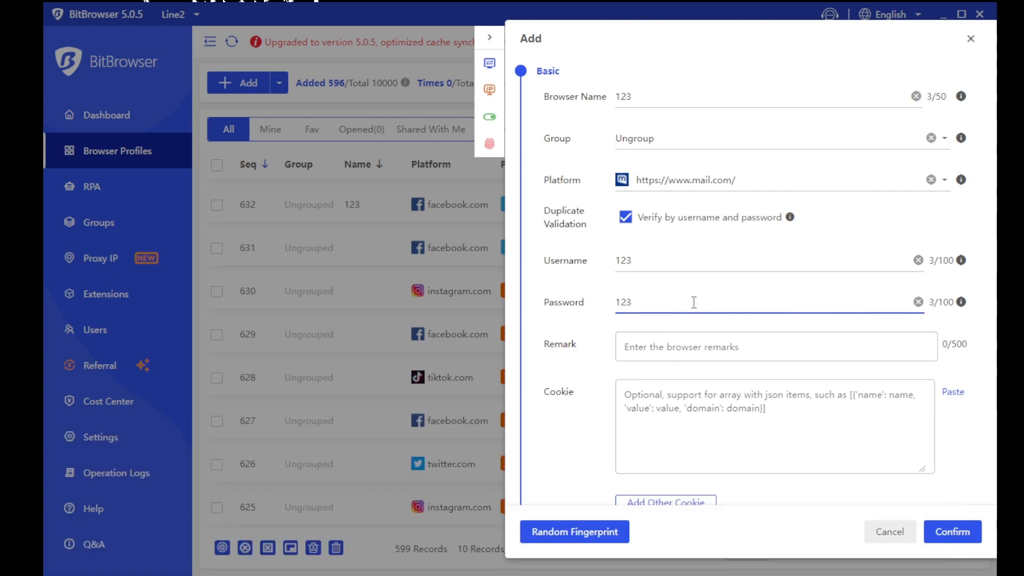
{"action": "left_click", "coordinate": [663, 346]}
{"action": "scroll", "coordinate": [664, 344], "scroll_direction": "down", "scroll_amount": 3}
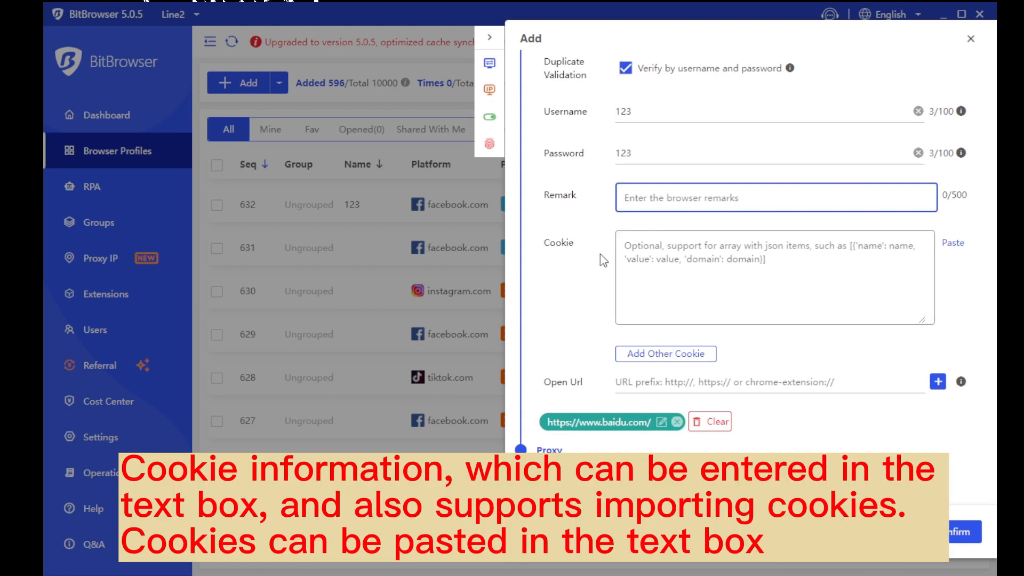
{"action": "left_click_drag", "start_coordinate": [601, 256], "coordinate": [534, 254]}
{"action": "left_click", "coordinate": [644, 252]}
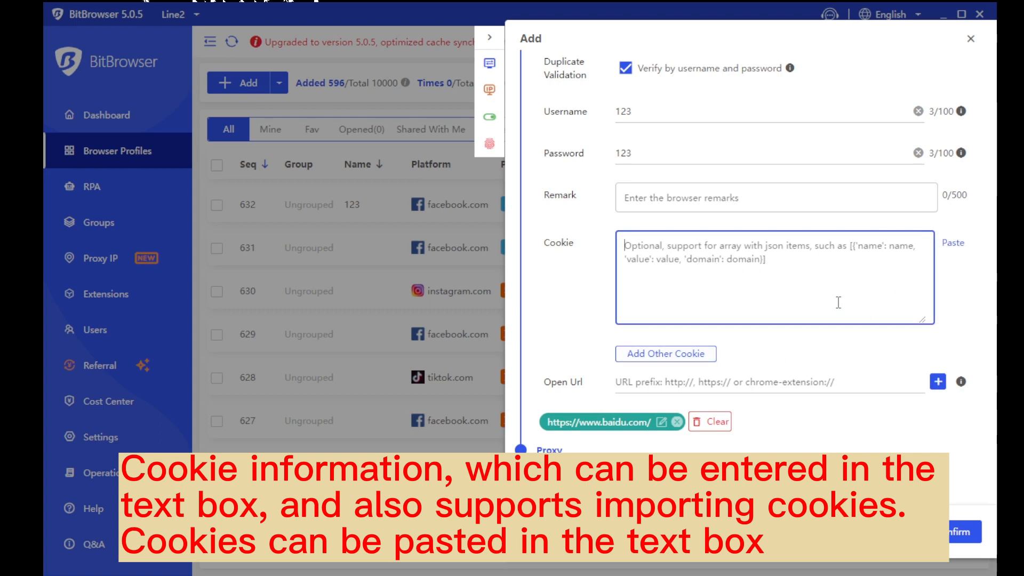
{"action": "scroll", "coordinate": [915, 254], "scroll_direction": "down", "scroll_amount": 2}
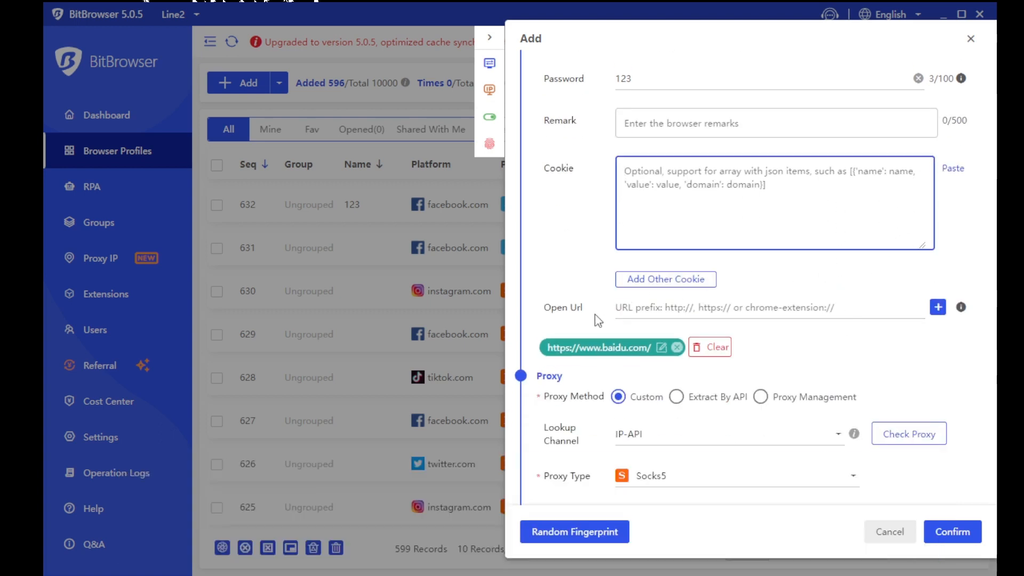
{"action": "left_click_drag", "start_coordinate": [596, 316], "coordinate": [544, 312]}
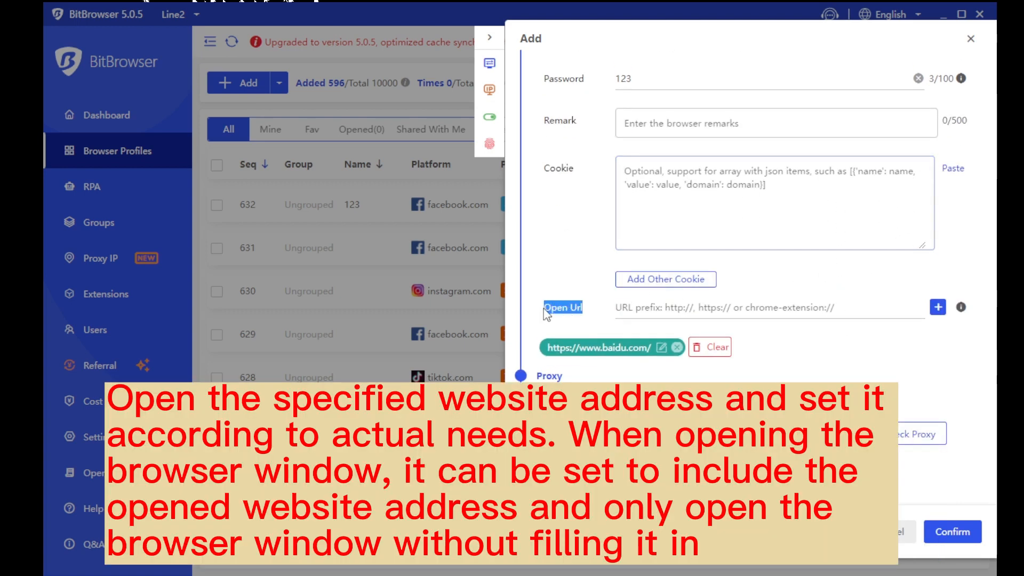
{"action": "left_click", "coordinate": [635, 312]}
{"action": "mouse_move", "coordinate": [965, 313]}
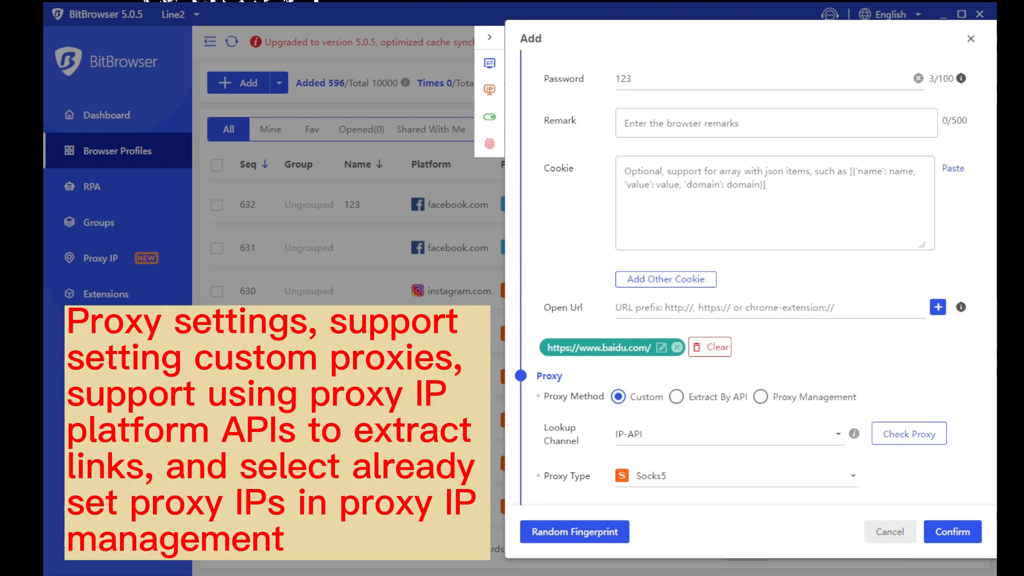
{"action": "left_click", "coordinate": [617, 396]}
{"action": "left_click", "coordinate": [676, 397]}
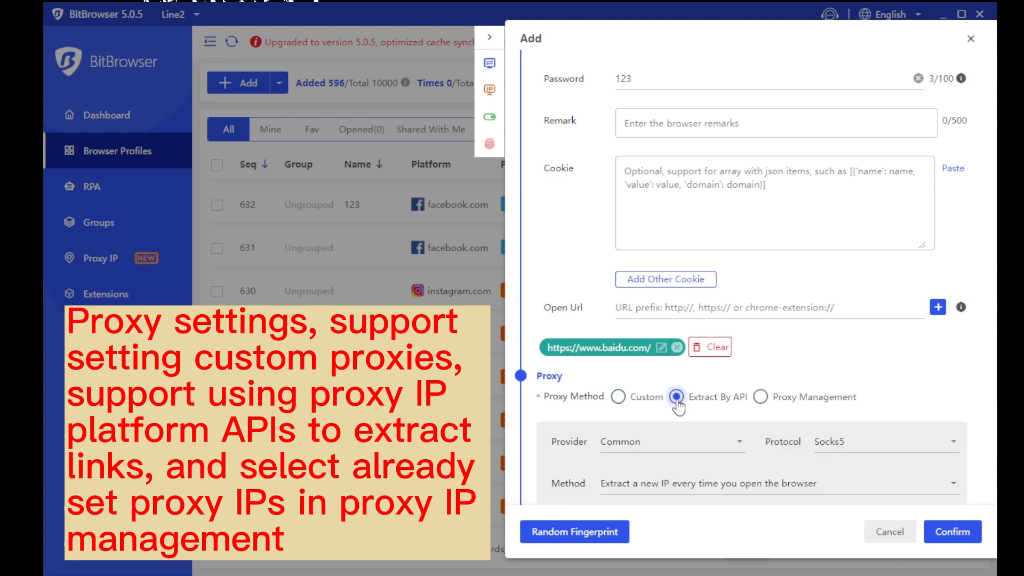
{"action": "left_click", "coordinate": [761, 397]}
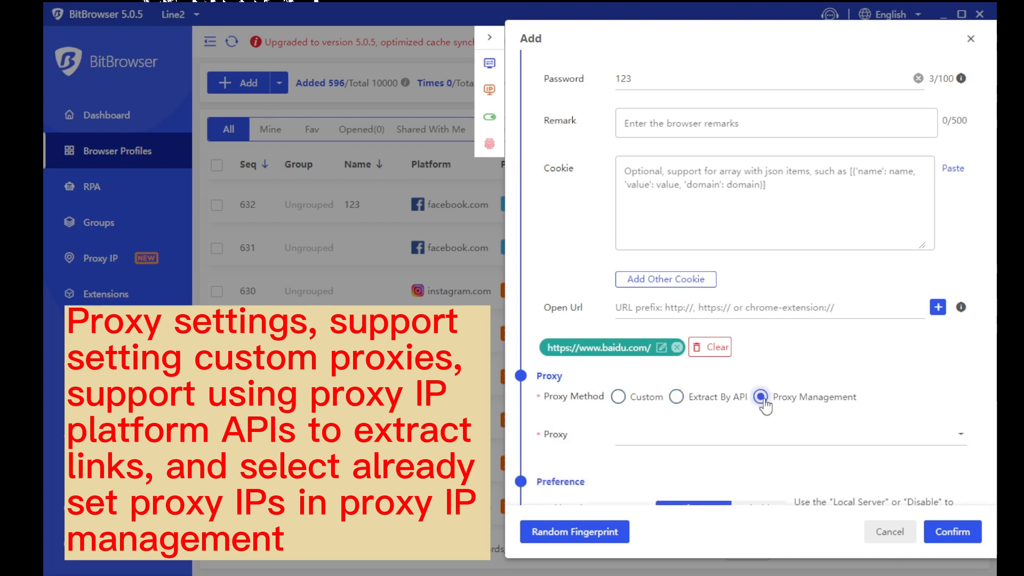
{"action": "left_click", "coordinate": [618, 397]}
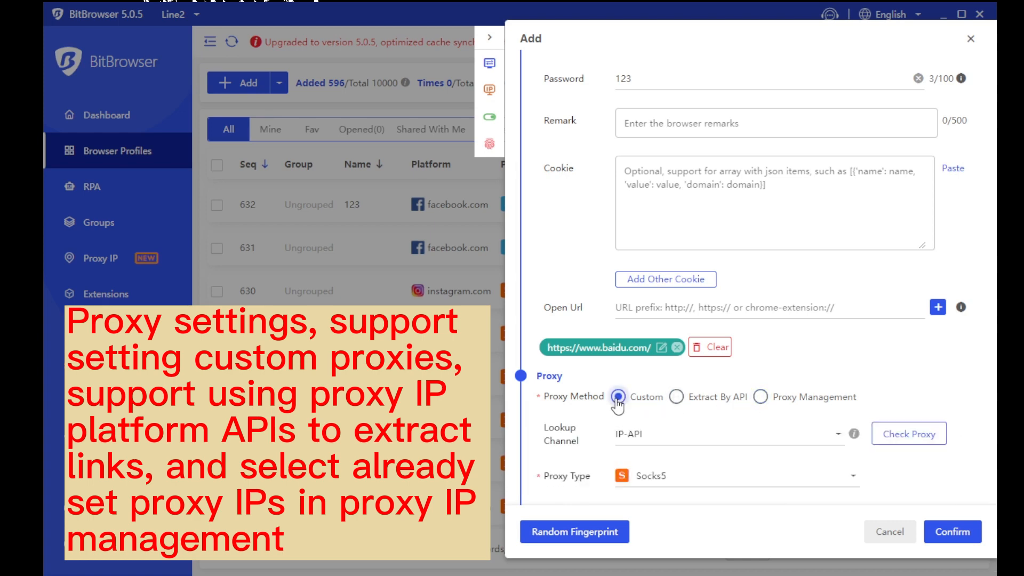
{"action": "scroll", "coordinate": [706, 359], "scroll_direction": "down", "scroll_amount": 3}
{"action": "scroll", "coordinate": [705, 359], "scroll_direction": "down", "scroll_amount": 2}
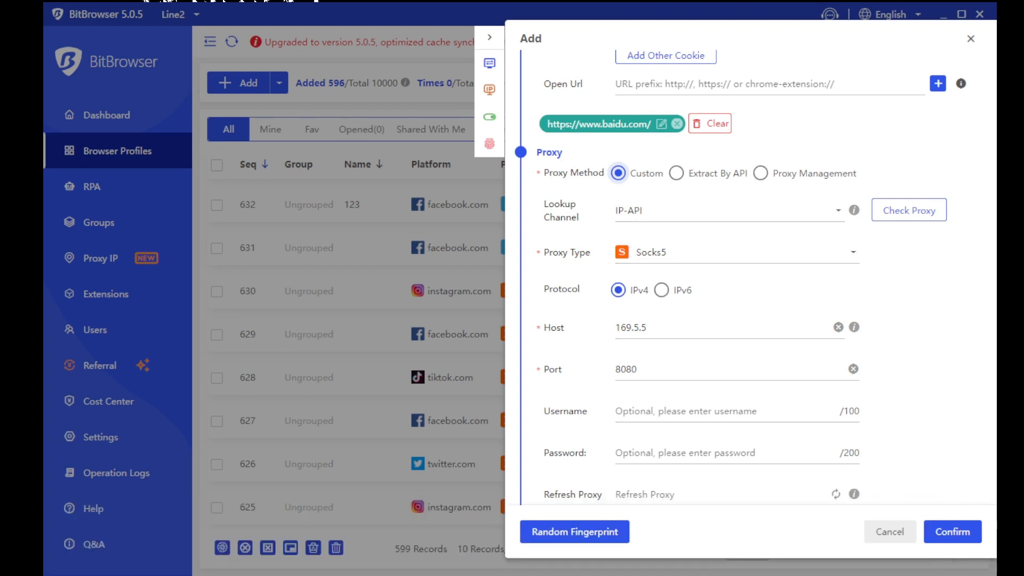
Keep IP-API as the lookup channel and choose Direct Connection Mode(Noproxy) as proxy type
{"action": "left_click", "coordinate": [678, 218]}
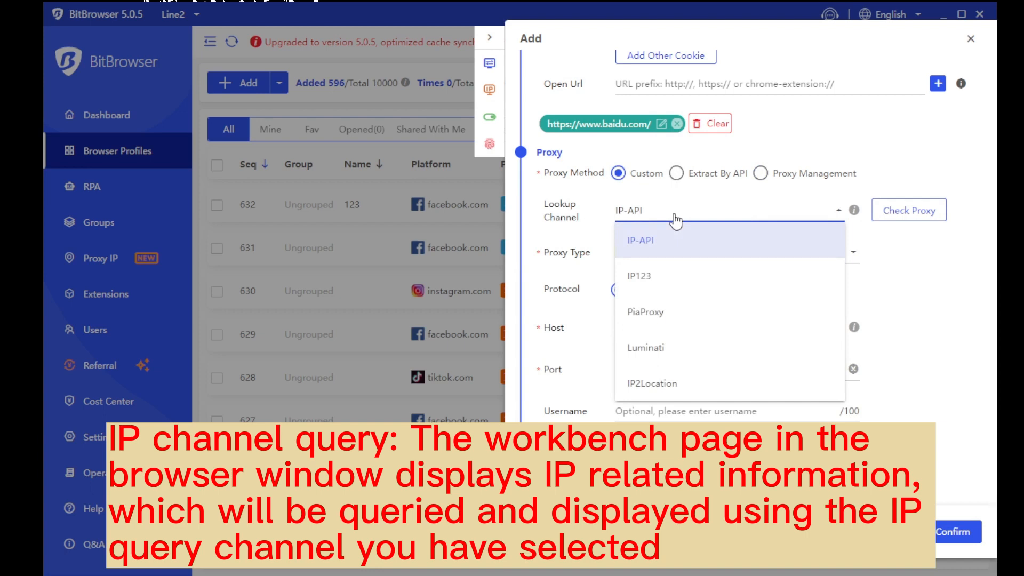
{"action": "left_click", "coordinate": [906, 241]}
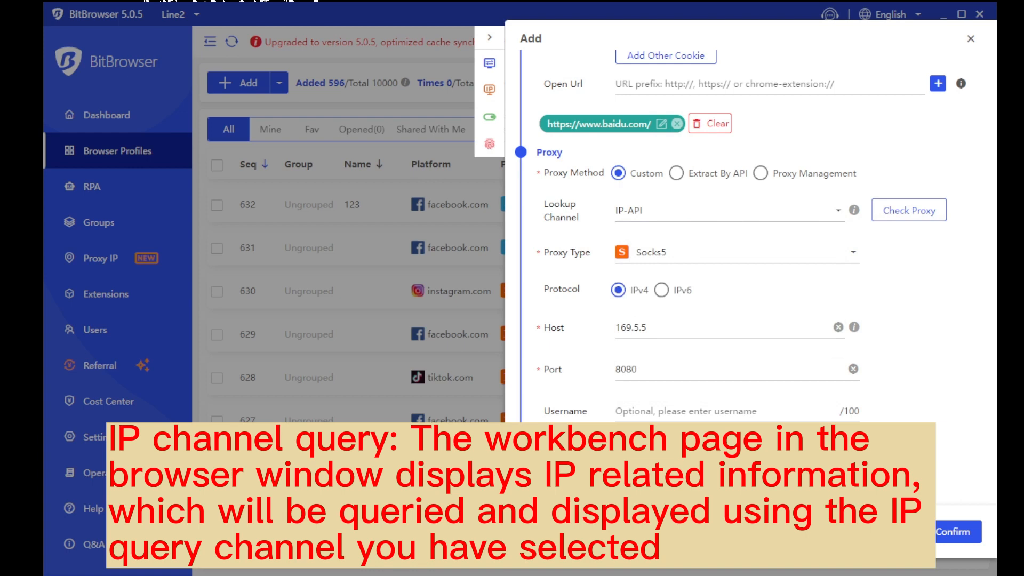
{"action": "left_click", "coordinate": [678, 253]}
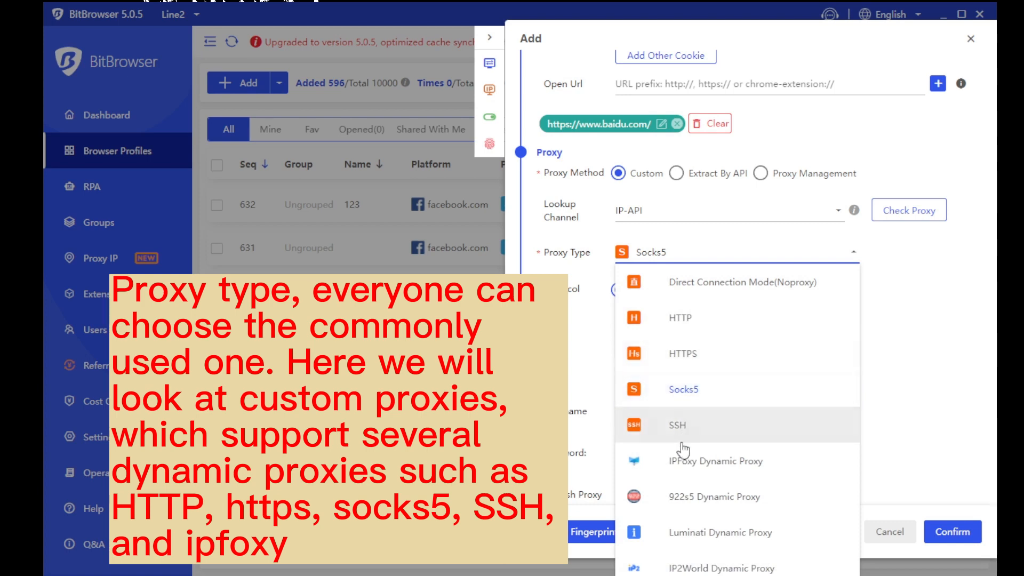
{"action": "scroll", "coordinate": [683, 449], "scroll_direction": "down", "scroll_amount": 3}
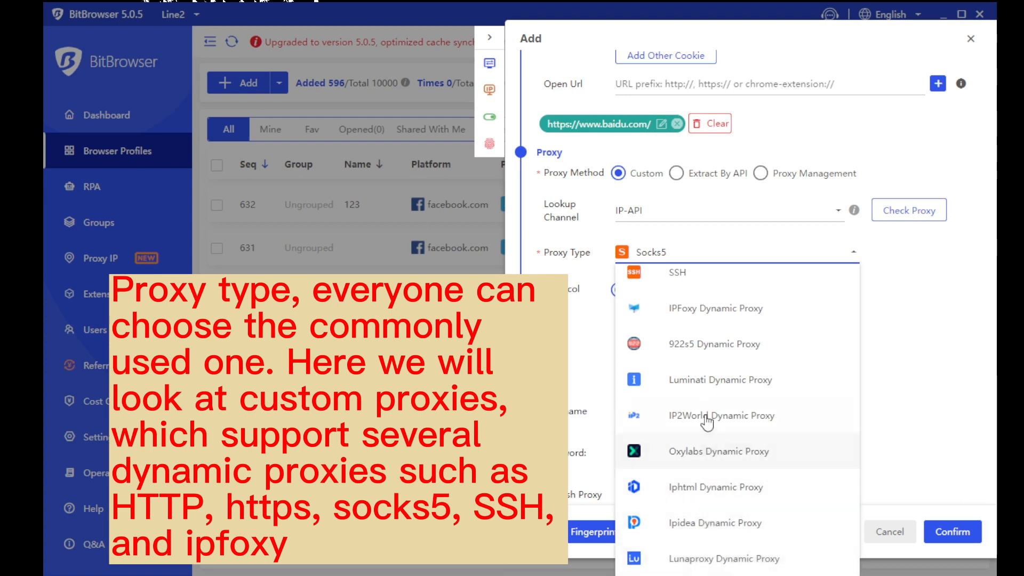
{"action": "scroll", "coordinate": [699, 324], "scroll_direction": "up", "scroll_amount": 3}
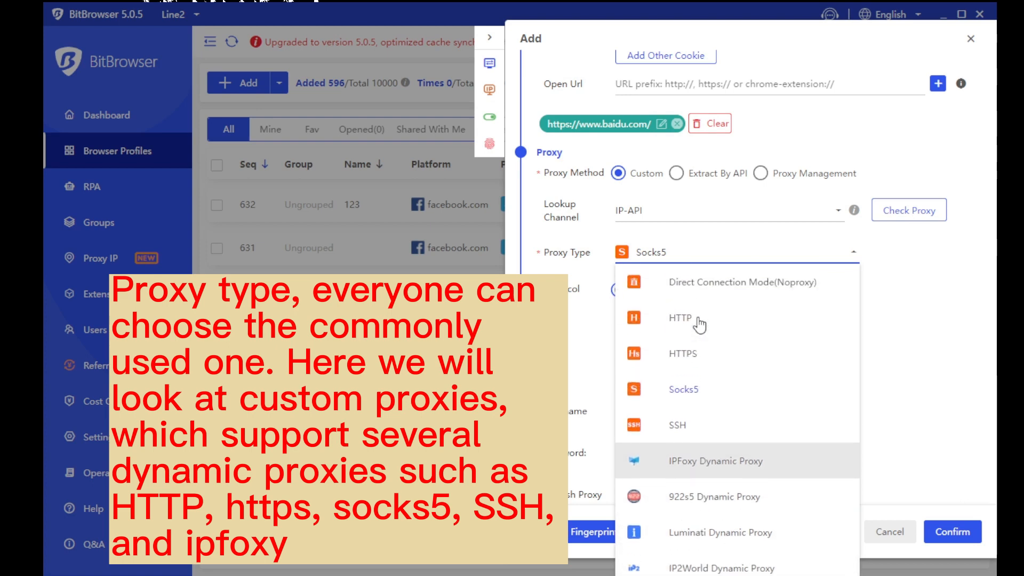
{"action": "left_click", "coordinate": [704, 288]}
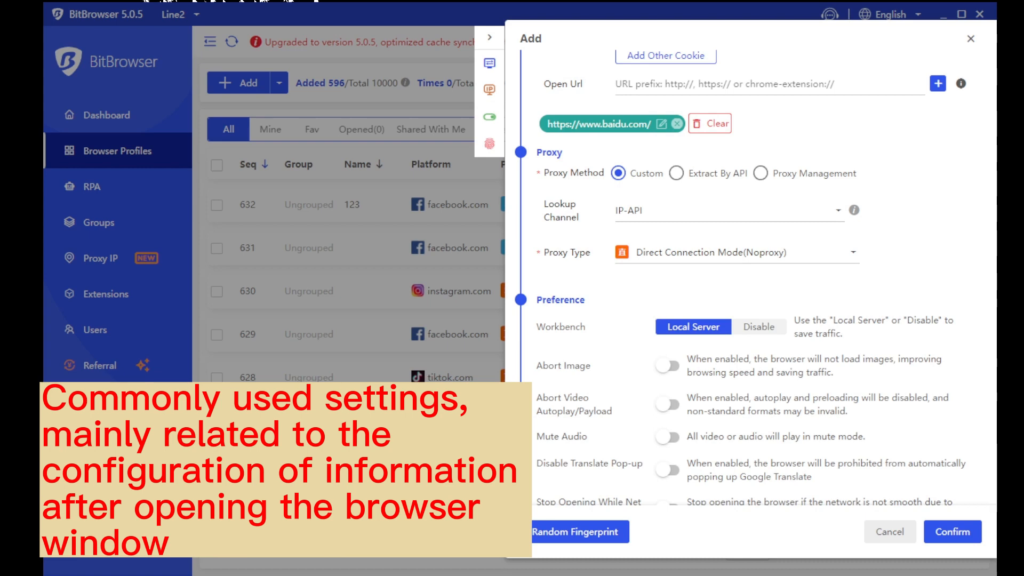
{"action": "scroll", "coordinate": [646, 320], "scroll_direction": "down", "scroll_amount": 5}
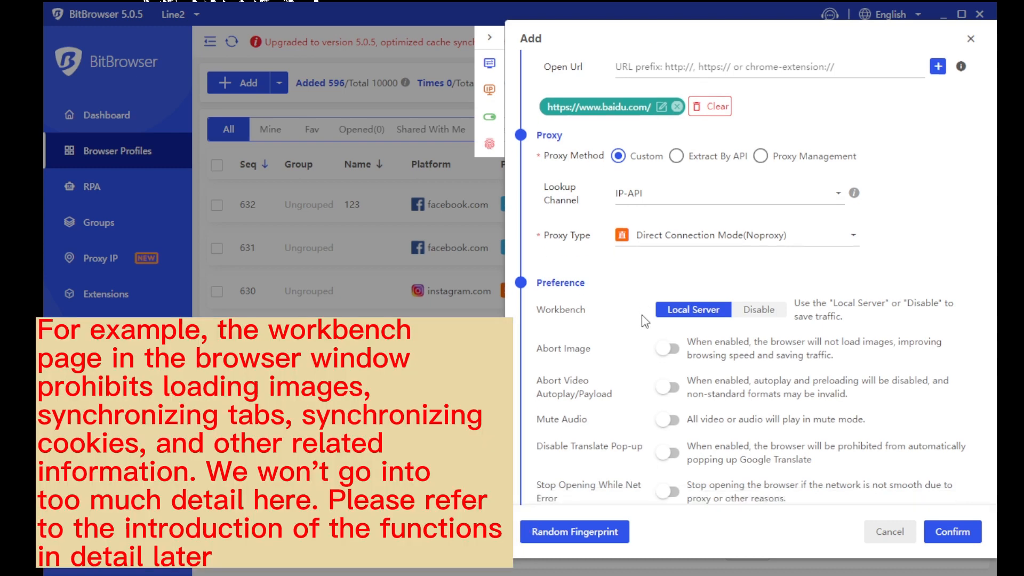
{"action": "scroll", "coordinate": [645, 320], "scroll_direction": "down", "scroll_amount": 3}
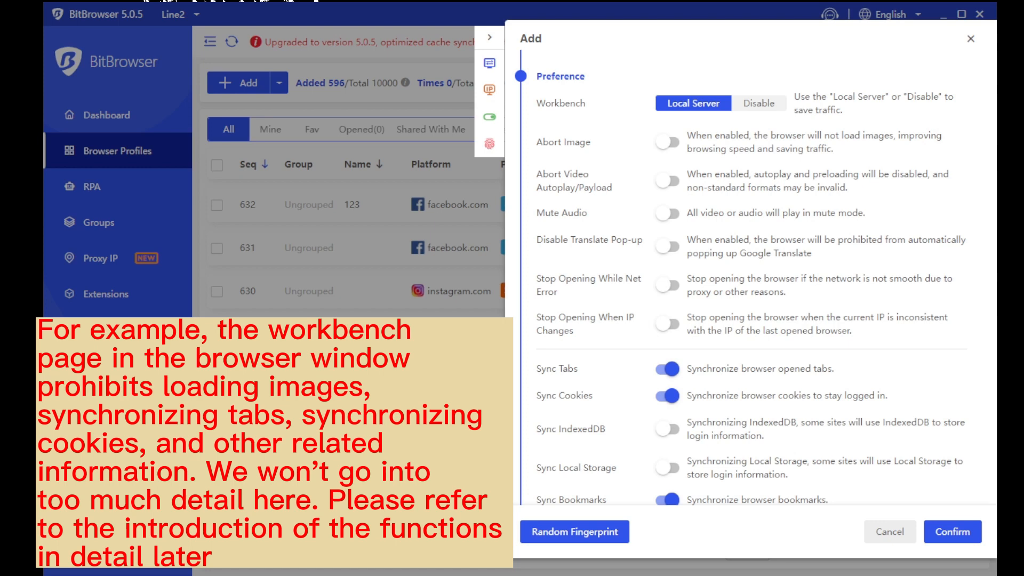
{"action": "scroll", "coordinate": [740, 278], "scroll_direction": "down", "scroll_amount": 3}
{"action": "scroll", "coordinate": [740, 278], "scroll_direction": "up", "scroll_amount": 3}
{"action": "scroll", "coordinate": [739, 278], "scroll_direction": "down", "scroll_amount": 3}
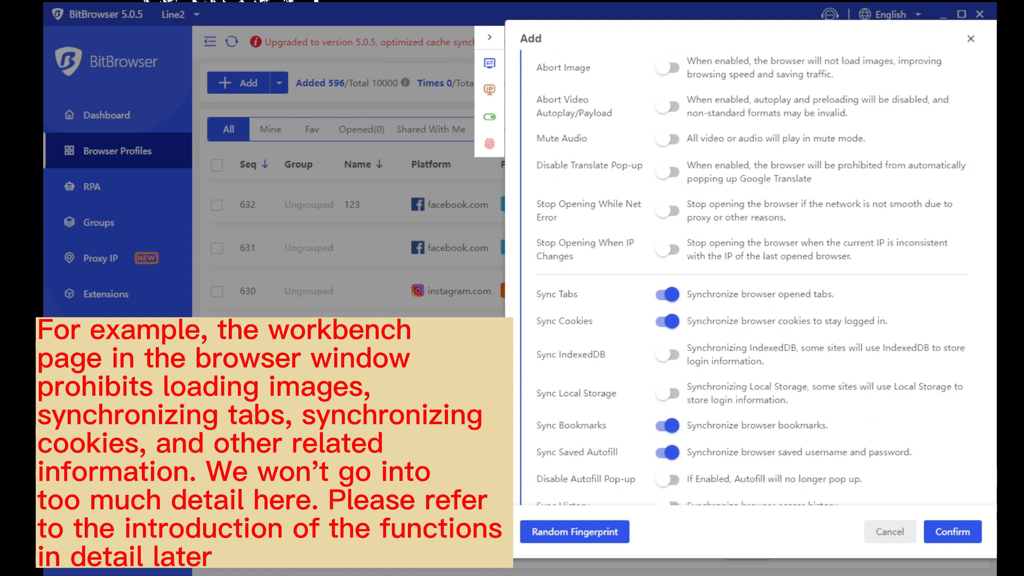
{"action": "scroll", "coordinate": [747, 267], "scroll_direction": "down", "scroll_amount": 5}
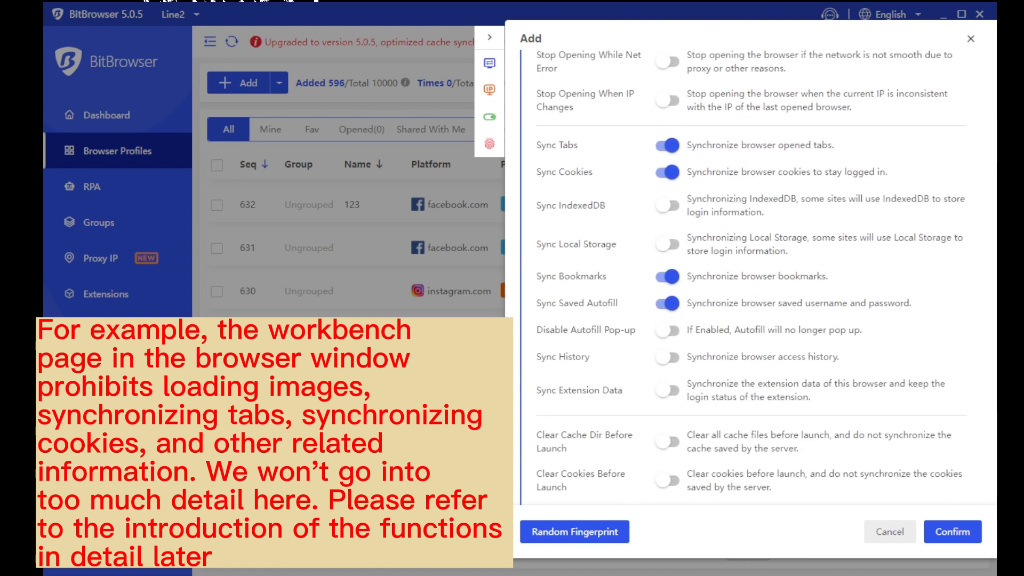
{"action": "scroll", "coordinate": [750, 277], "scroll_direction": "down", "scroll_amount": 8}
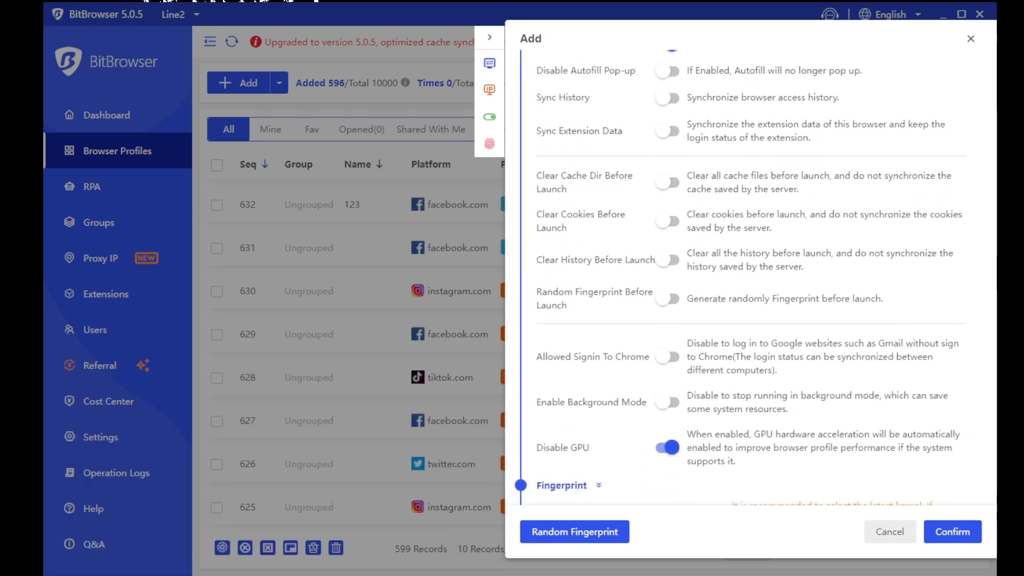
{"action": "scroll", "coordinate": [751, 276], "scroll_direction": "down", "scroll_amount": 4}
{"action": "left_click_drag", "start_coordinate": [633, 297], "coordinate": [536, 298]}
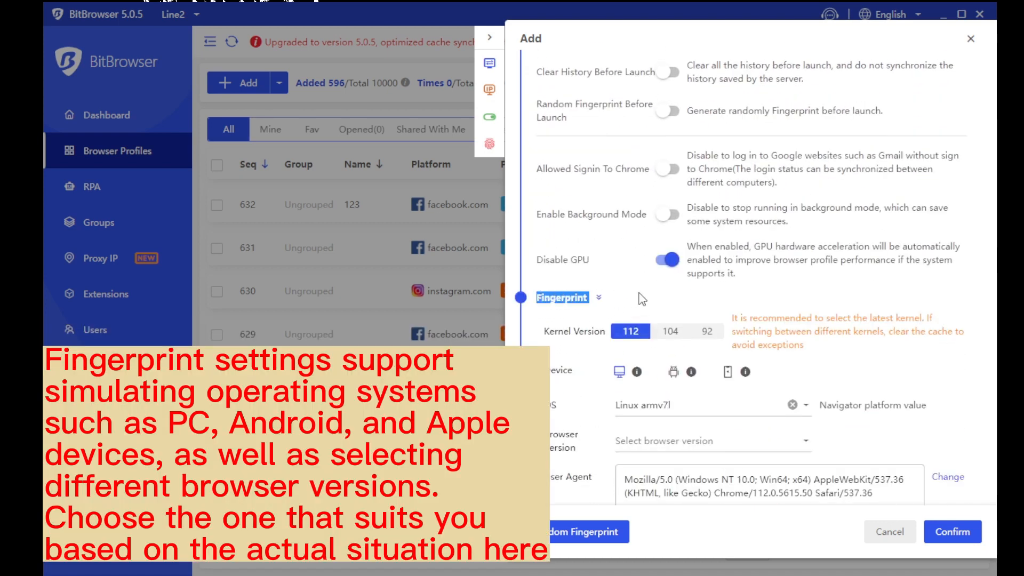
Try kernel versions 104 and 92, settle on 112, and keep Linux armv7l as OS
{"action": "left_click", "coordinate": [642, 299]}
{"action": "scroll", "coordinate": [646, 294], "scroll_direction": "down", "scroll_amount": 2}
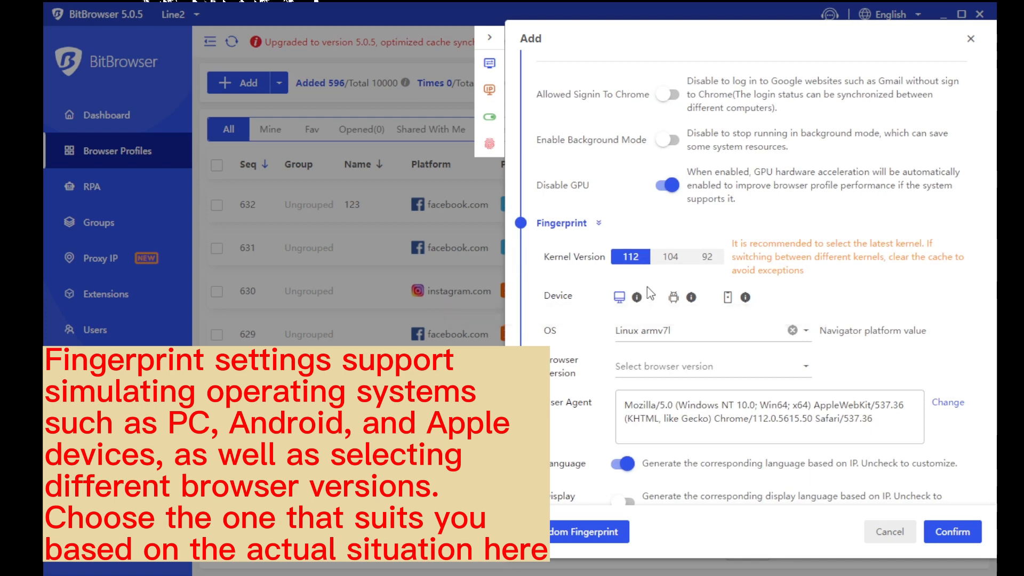
{"action": "left_click", "coordinate": [671, 256]}
{"action": "left_click", "coordinate": [707, 256]}
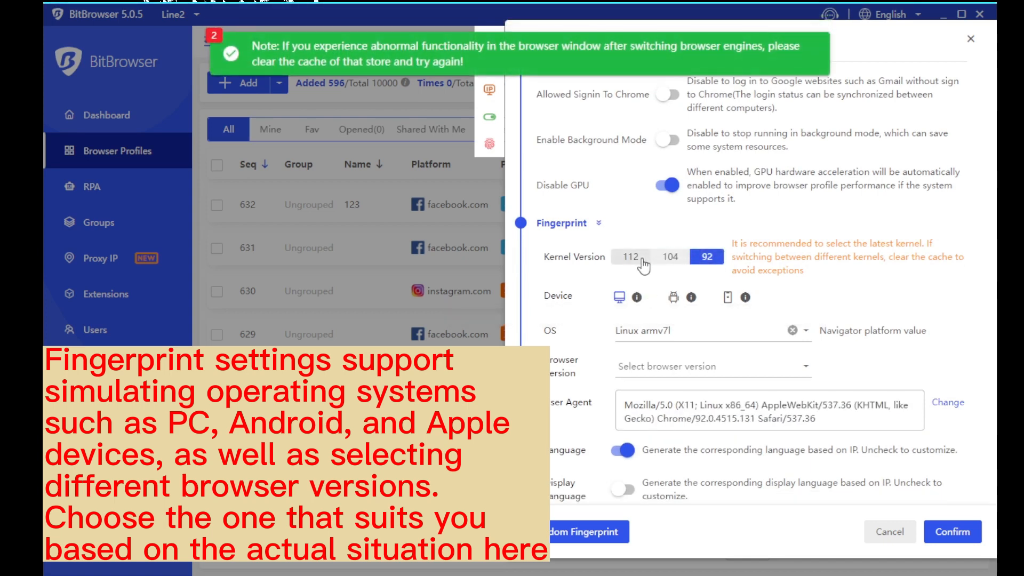
{"action": "left_click", "coordinate": [642, 261]}
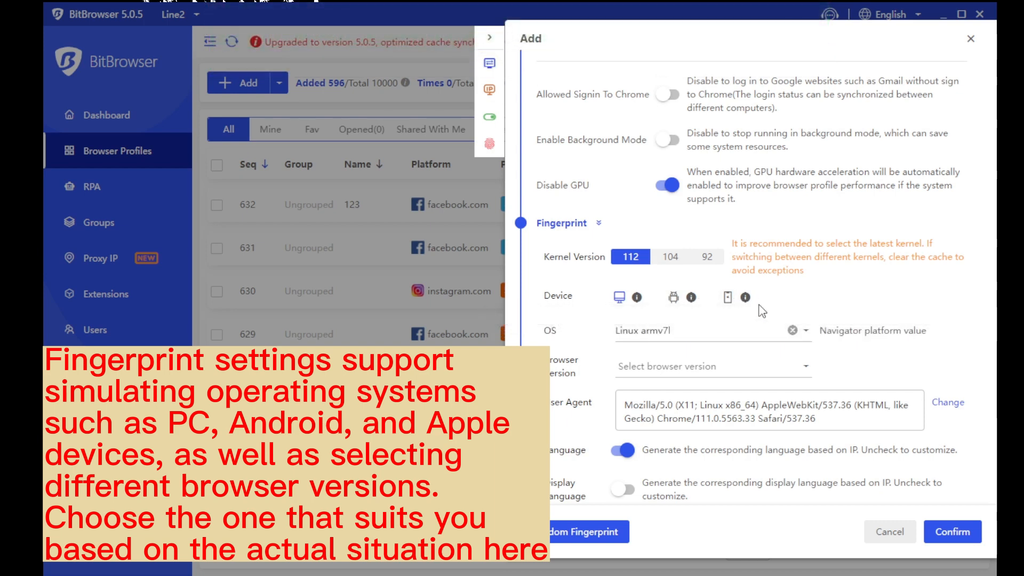
{"action": "left_click", "coordinate": [746, 331]}
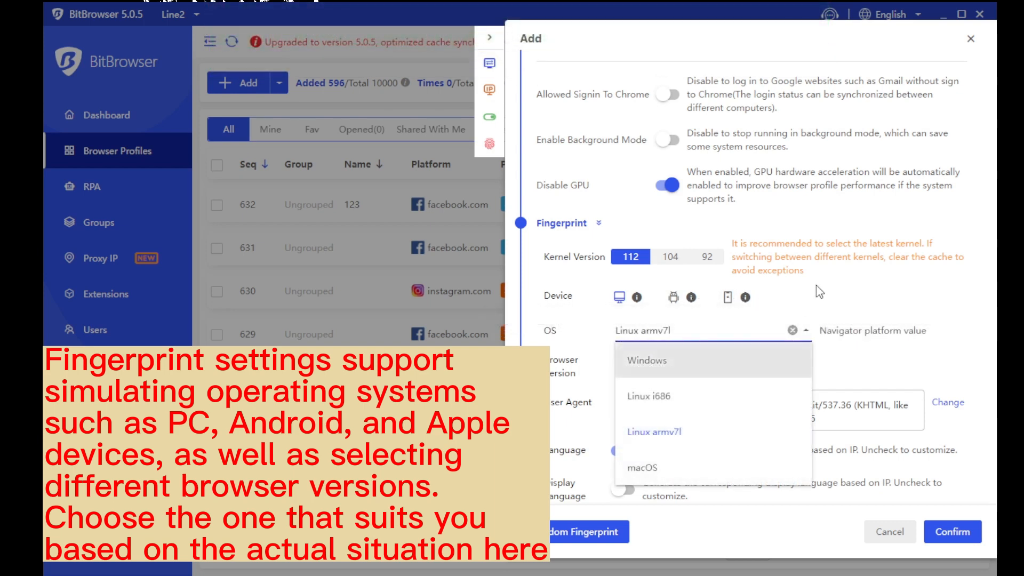
{"action": "left_click", "coordinate": [770, 290]}
Review the fingerprint options: 1280 x 720 window, random fonts, Canvas noise, 4 cores, 8 GB
{"action": "scroll", "coordinate": [768, 292], "scroll_direction": "down", "scroll_amount": 3}
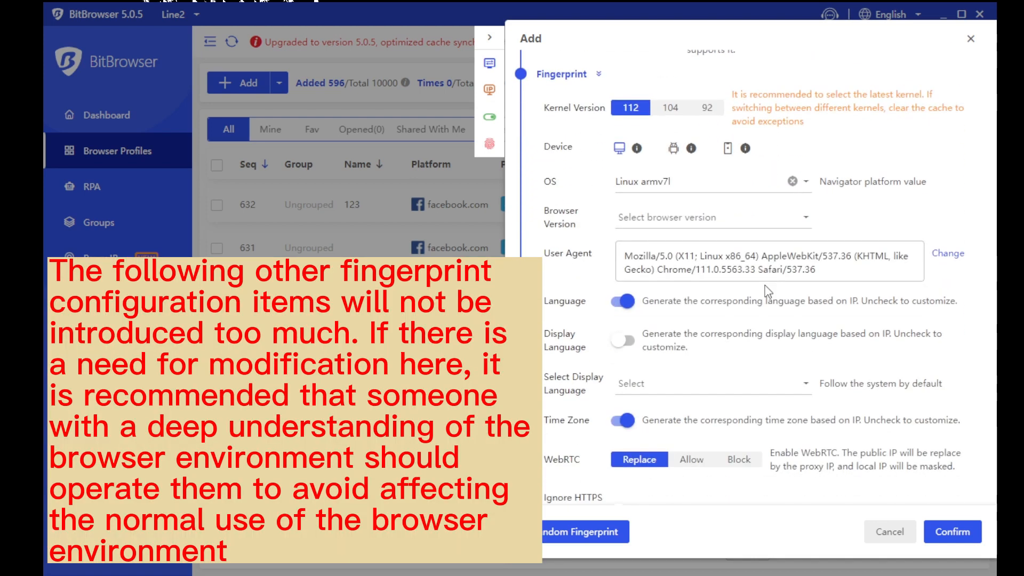
{"action": "scroll", "coordinate": [768, 292], "scroll_direction": "down", "scroll_amount": 2}
{"action": "scroll", "coordinate": [768, 292], "scroll_direction": "down", "scroll_amount": 2}
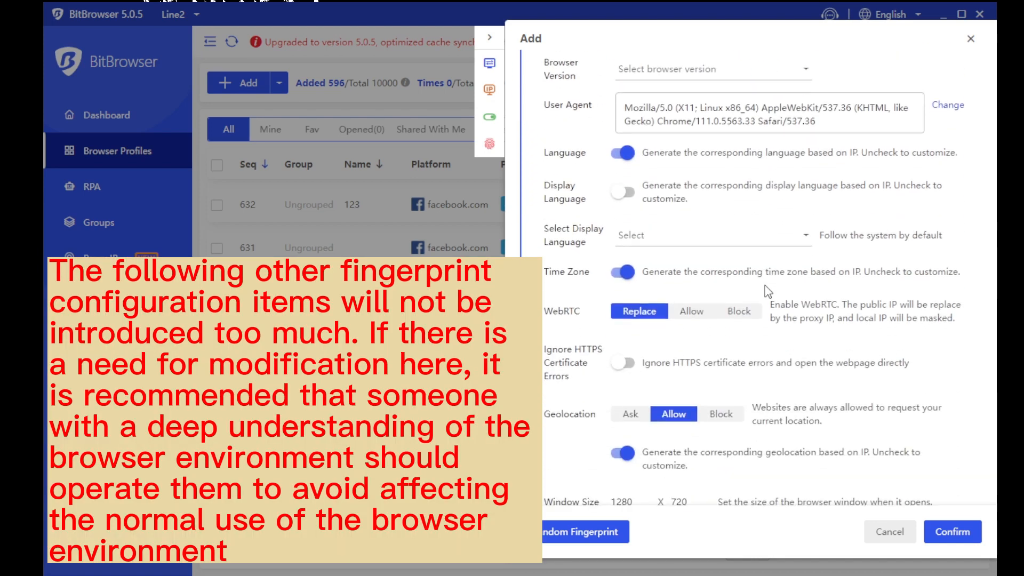
{"action": "scroll", "coordinate": [768, 292], "scroll_direction": "down", "scroll_amount": 2}
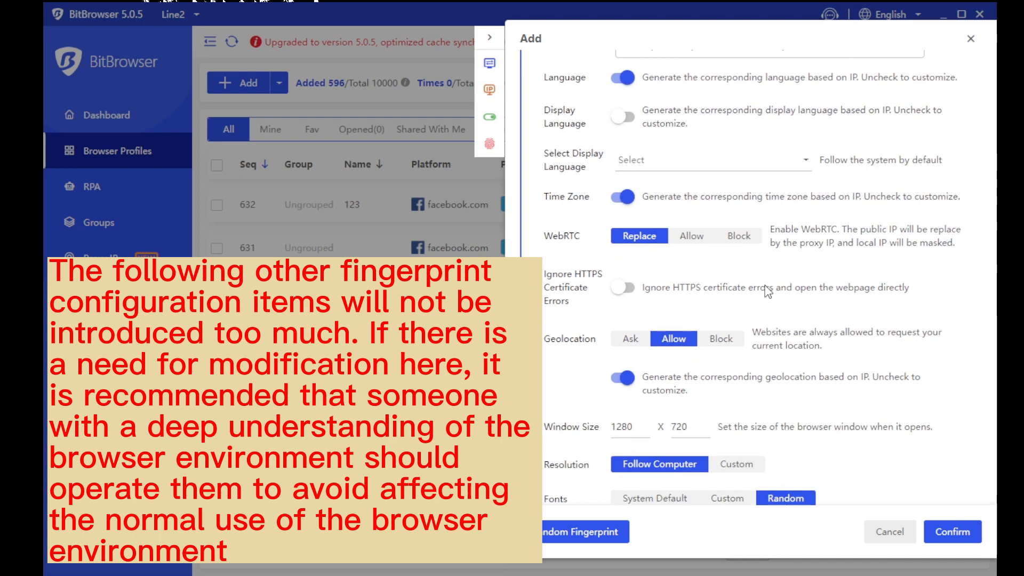
{"action": "scroll", "coordinate": [768, 292], "scroll_direction": "down", "scroll_amount": 4}
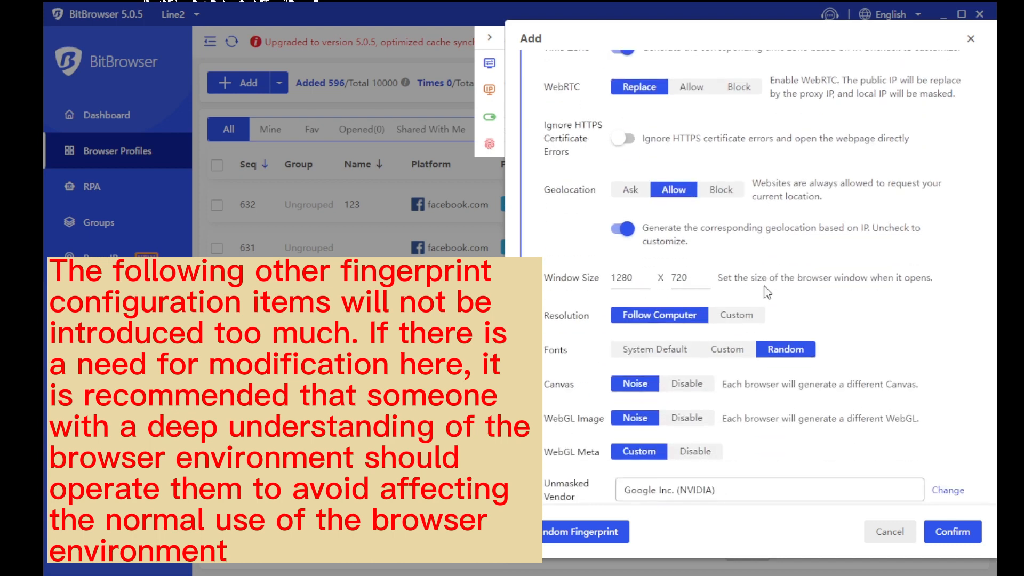
{"action": "scroll", "coordinate": [767, 292], "scroll_direction": "down", "scroll_amount": 6}
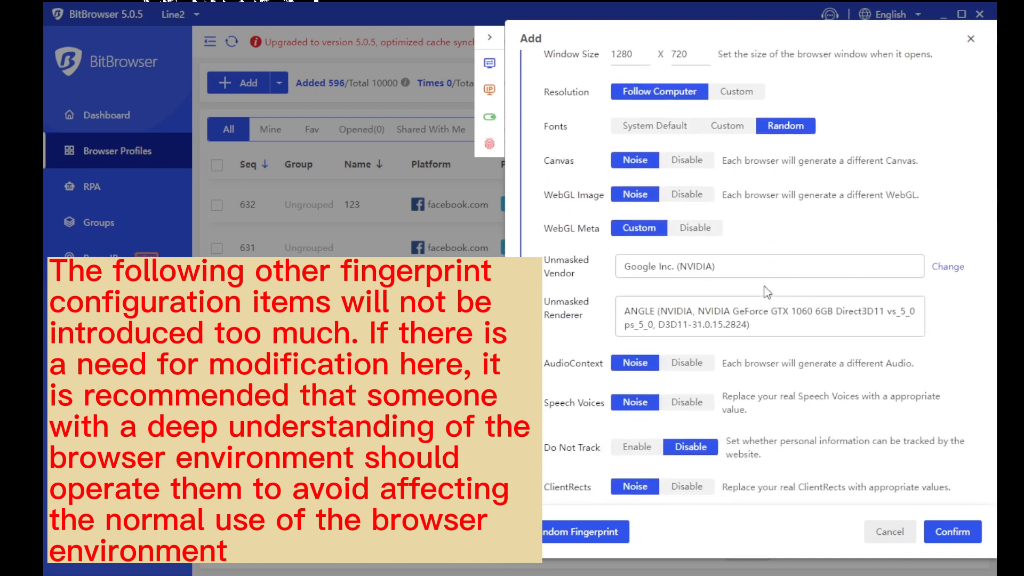
{"action": "scroll", "coordinate": [767, 291], "scroll_direction": "down", "scroll_amount": 2}
{"action": "scroll", "coordinate": [766, 292], "scroll_direction": "down", "scroll_amount": 2}
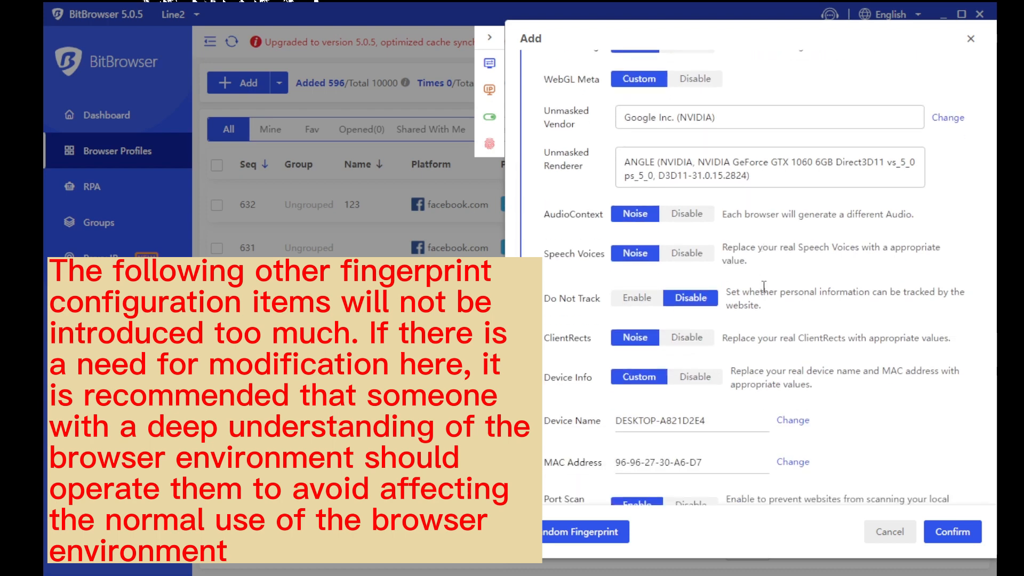
{"action": "scroll", "coordinate": [763, 287], "scroll_direction": "down", "scroll_amount": 2}
{"action": "scroll", "coordinate": [763, 287], "scroll_direction": "down", "scroll_amount": 4}
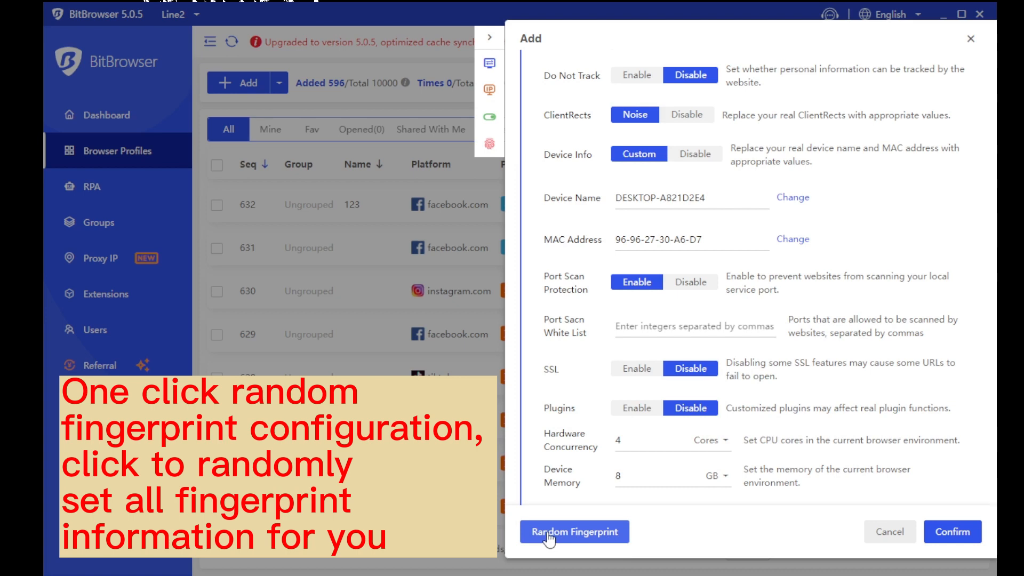
Randomize the fingerprint values and save the new profile as 633
{"action": "left_click", "coordinate": [589, 538]}
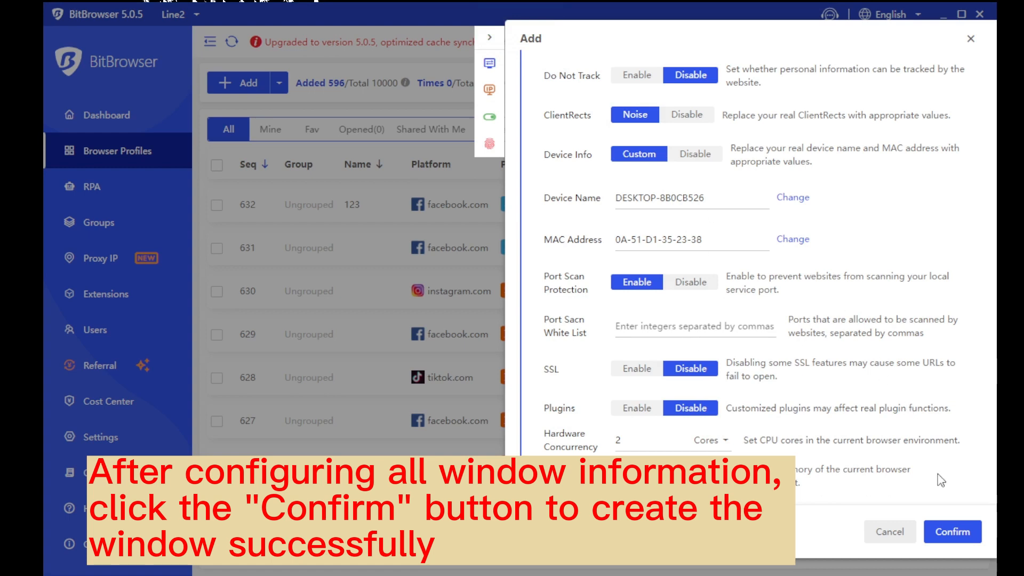
{"action": "left_click", "coordinate": [953, 532]}
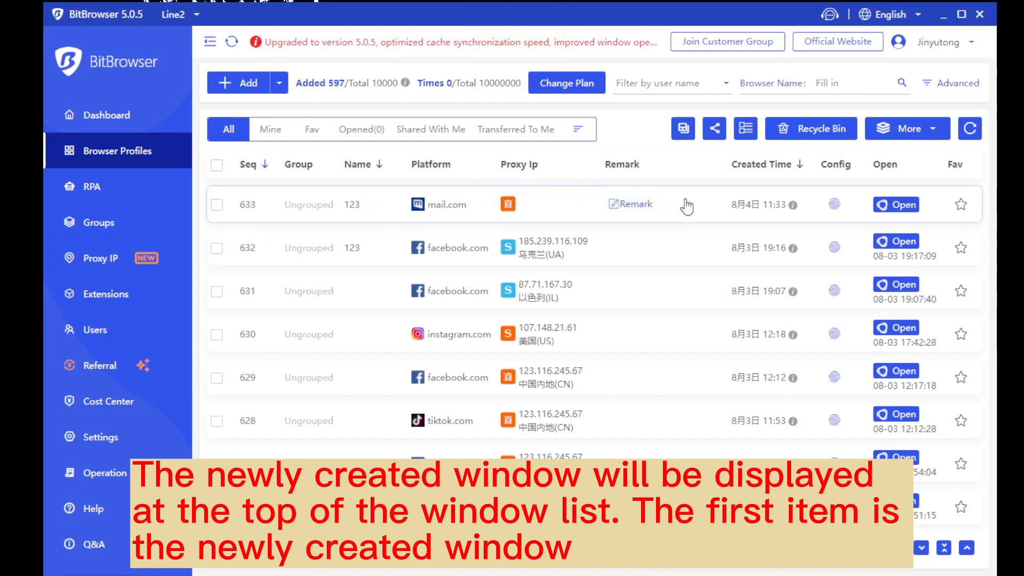
Select profile 633 and launch its browser window
{"action": "left_click", "coordinate": [217, 205]}
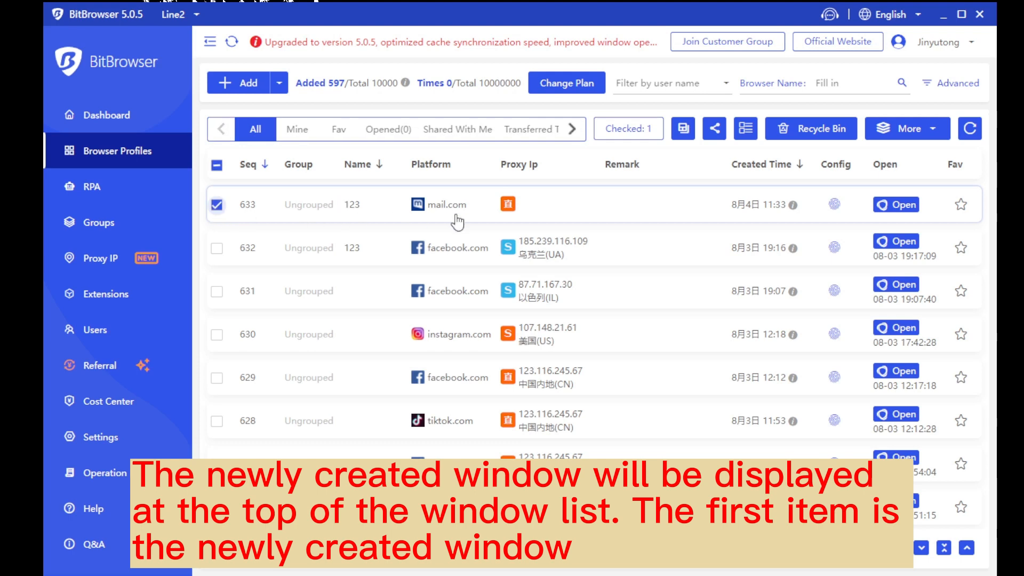
{"action": "left_click", "coordinate": [915, 204]}
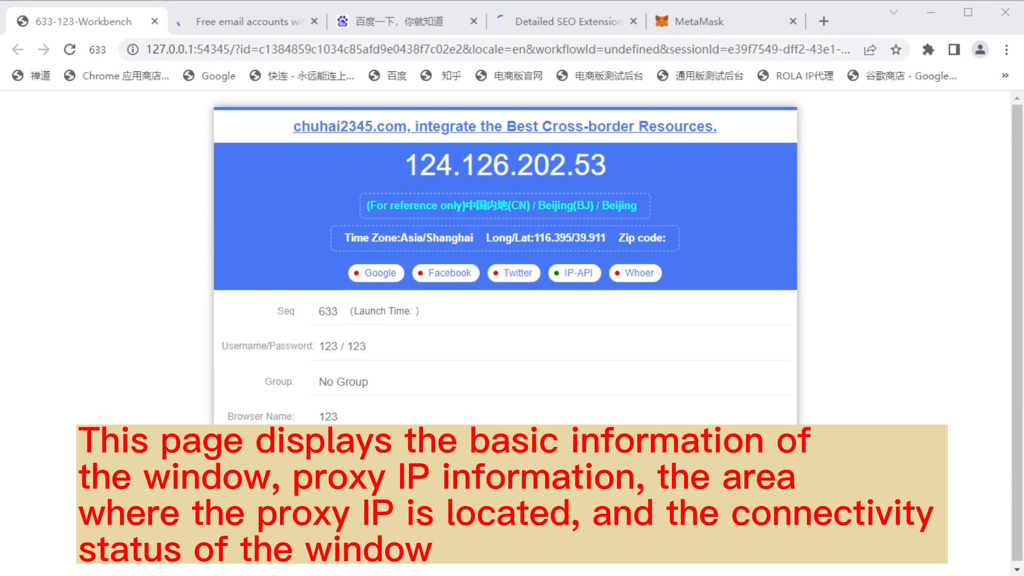
Note the IP check links, then open mail.com's login form to show the autofilled email and password
{"action": "left_click_drag", "start_coordinate": [347, 272], "coordinate": [683, 269]}
{"action": "left_click", "coordinate": [813, 262]}
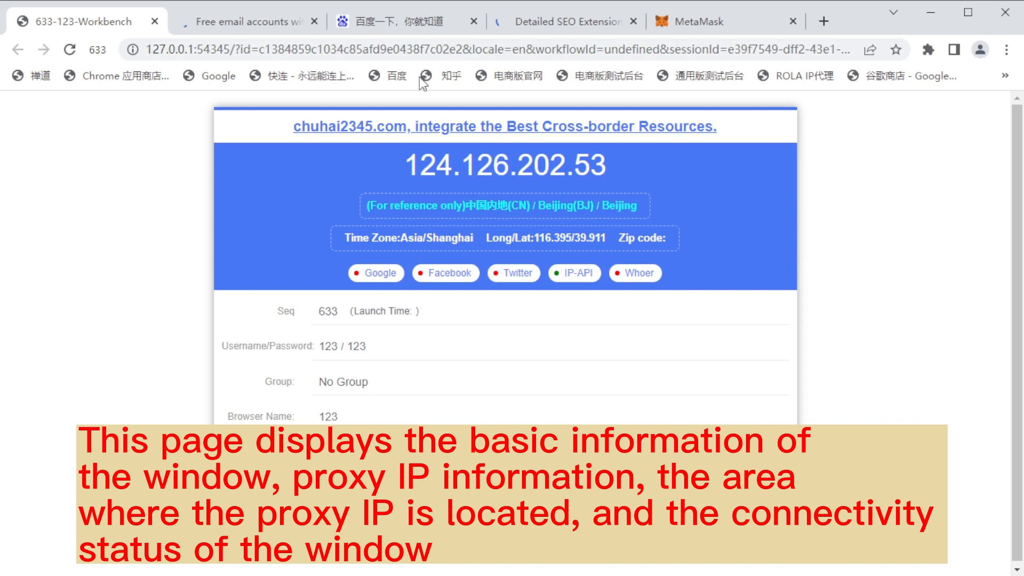
{"action": "left_click", "coordinate": [243, 15]}
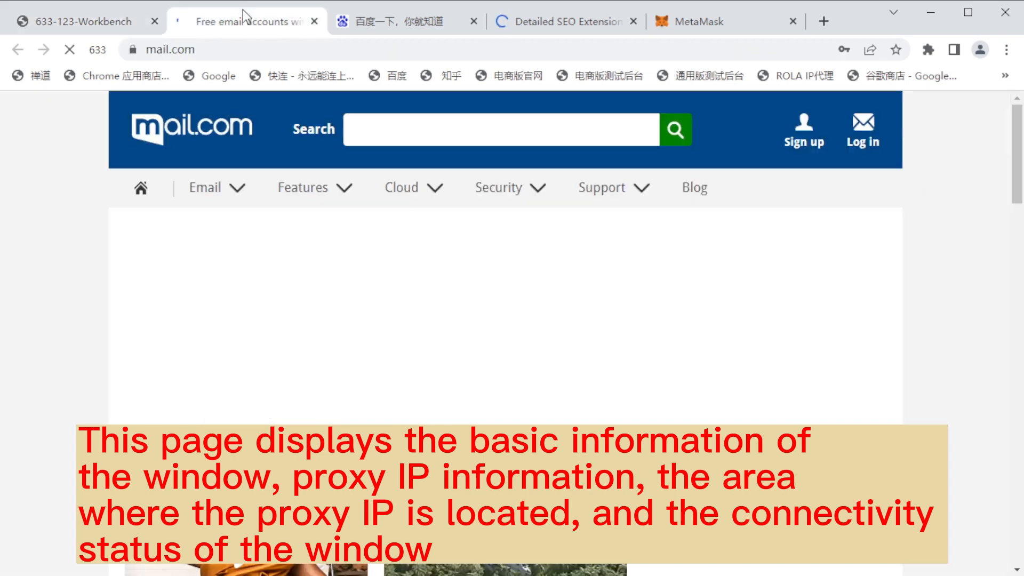
{"action": "left_click", "coordinate": [854, 134]}
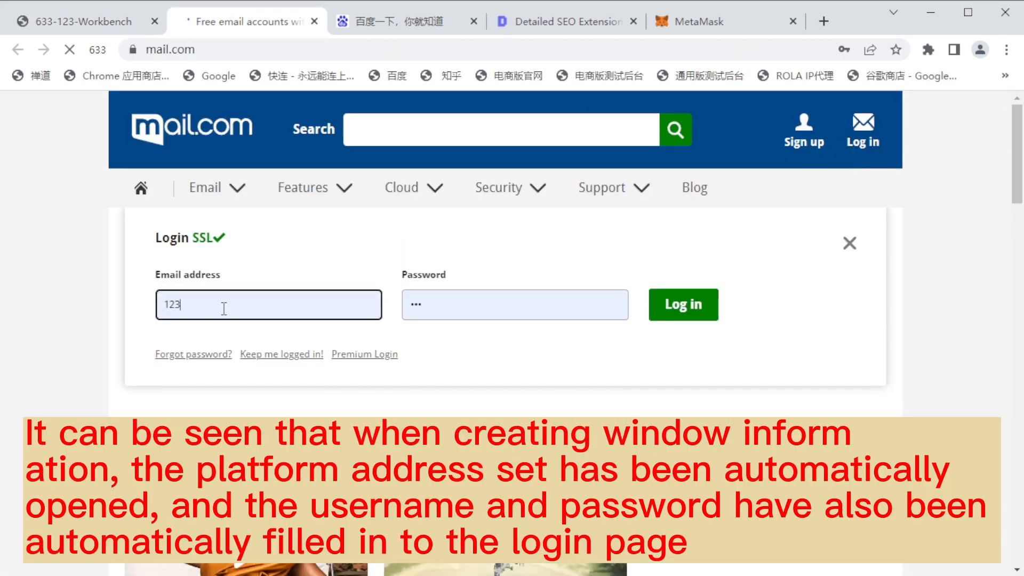
{"action": "left_click_drag", "start_coordinate": [255, 307], "coordinate": [161, 301]}
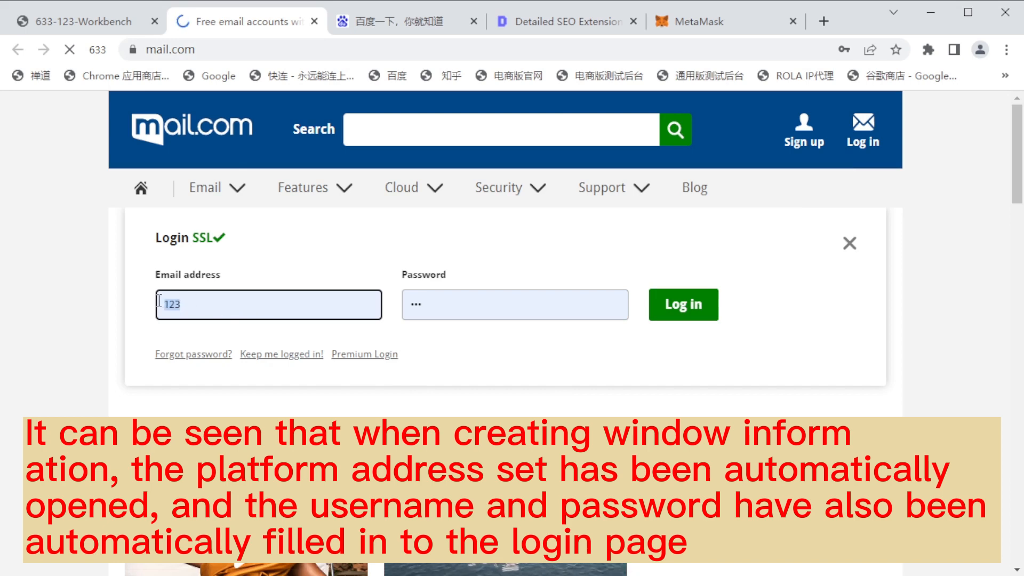
{"action": "left_click", "coordinate": [549, 302]}
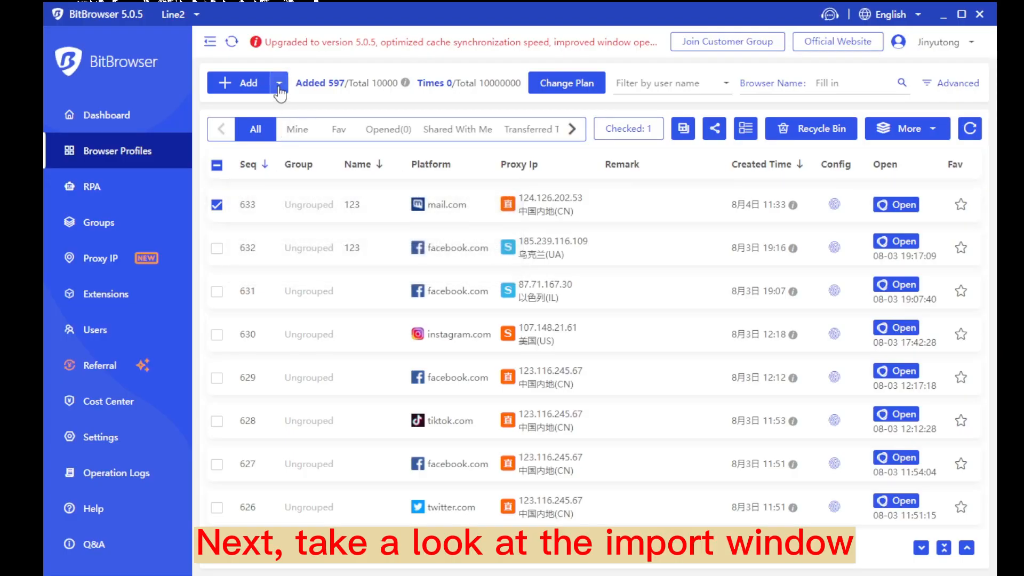
Open Batch Import Profiles and review its Platform, Duplicate Validation, Group and Open Url settings
{"action": "left_click", "coordinate": [279, 85]}
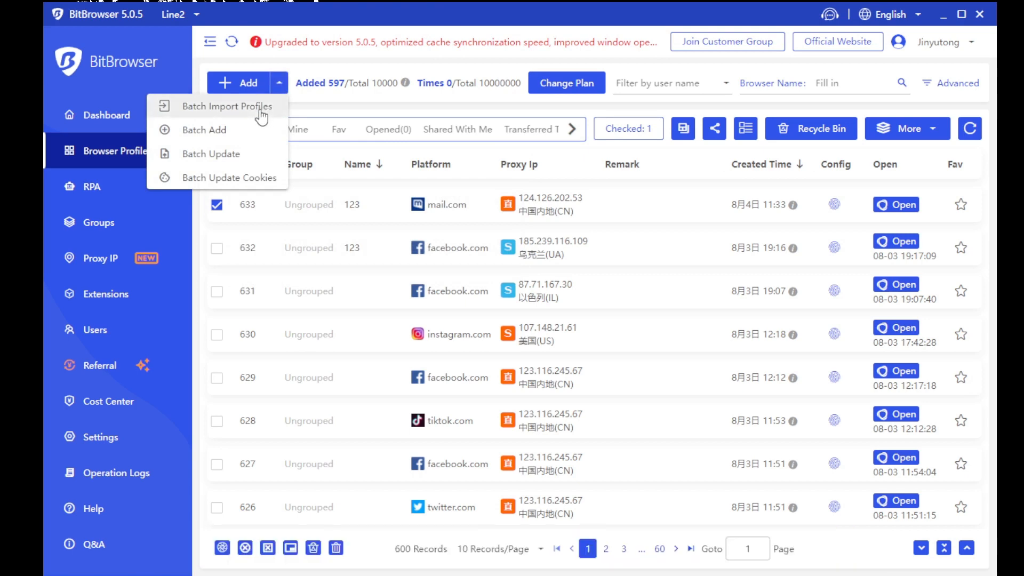
{"action": "left_click", "coordinate": [260, 110]}
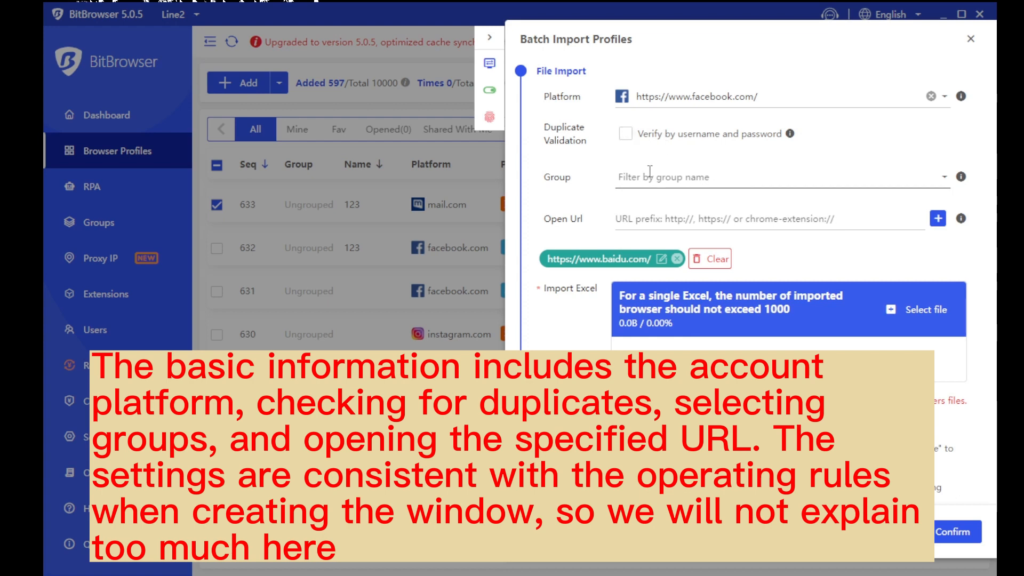
{"action": "left_click_drag", "start_coordinate": [583, 98], "coordinate": [545, 100]}
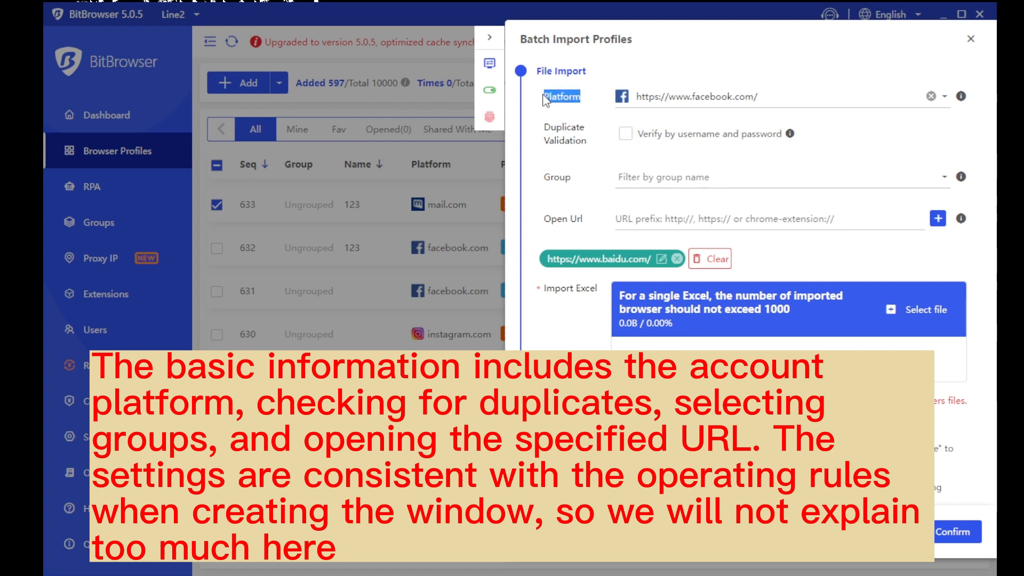
{"action": "left_click", "coordinate": [804, 97]}
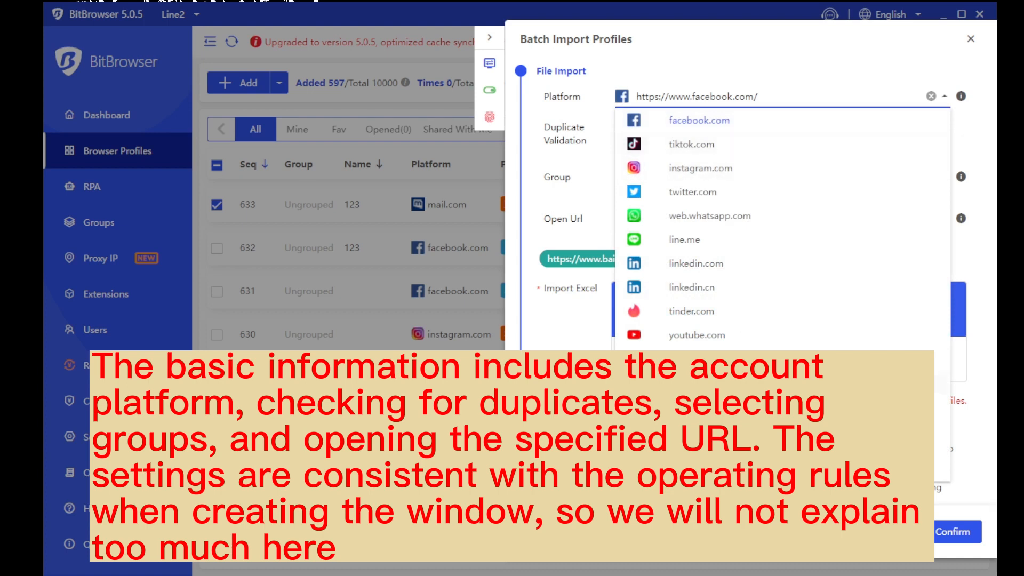
{"action": "left_click", "coordinate": [818, 82]}
{"action": "left_click_drag", "start_coordinate": [588, 133], "coordinate": [540, 128]}
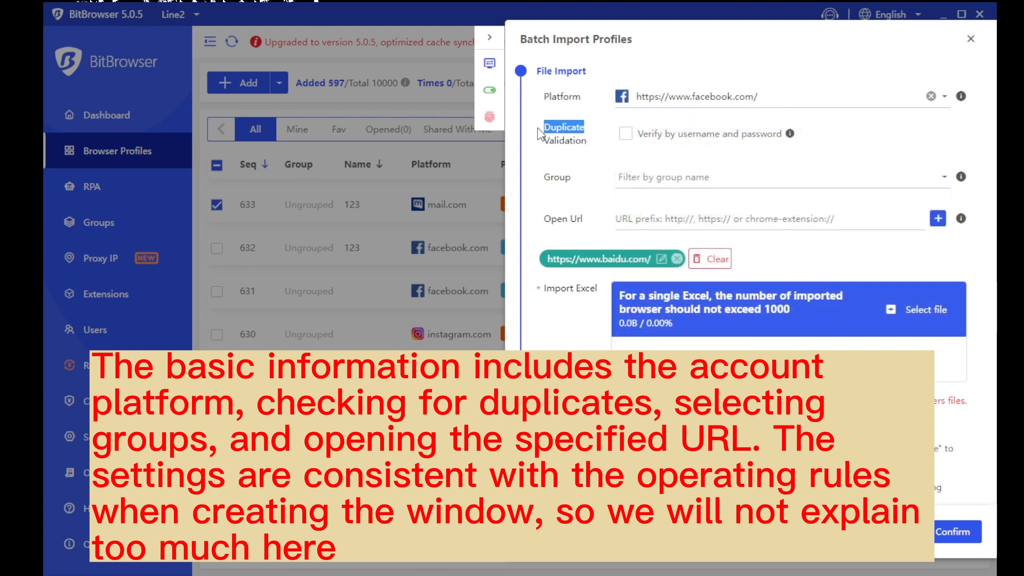
{"action": "left_click_drag", "start_coordinate": [590, 182], "coordinate": [538, 181]}
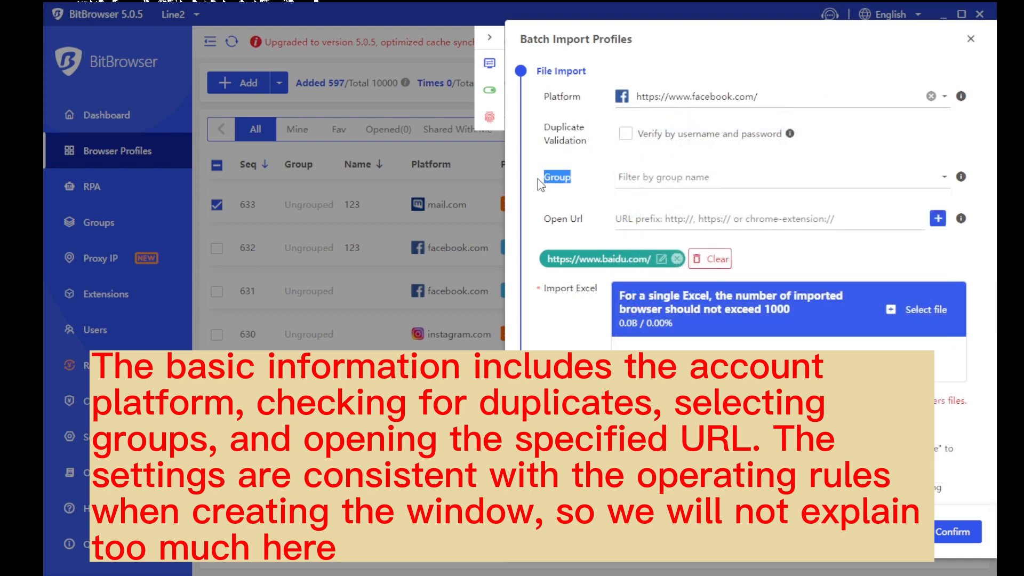
{"action": "left_click", "coordinate": [674, 177]}
{"action": "left_click", "coordinate": [712, 170]}
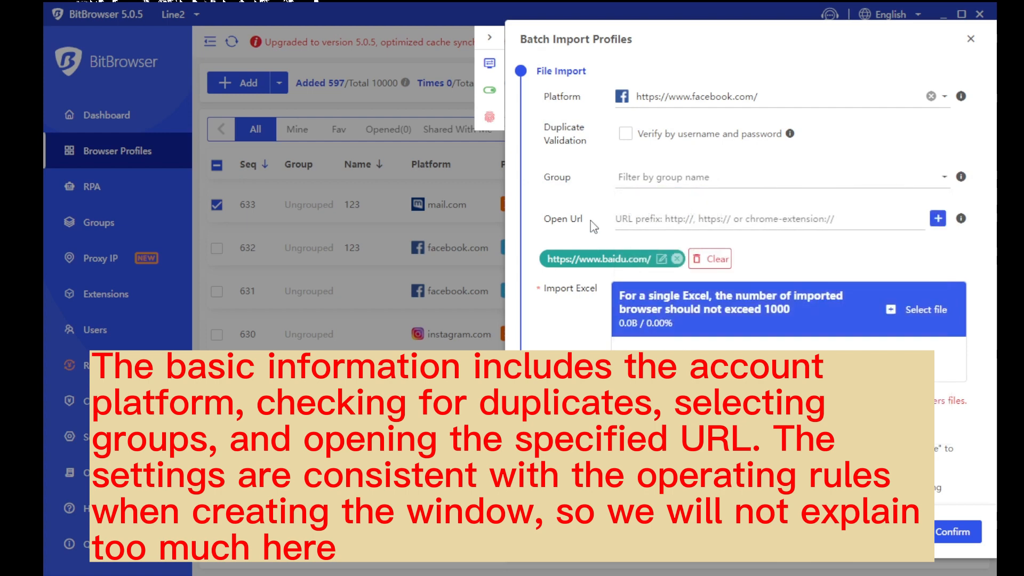
{"action": "left_click_drag", "start_coordinate": [589, 220], "coordinate": [557, 224]}
{"action": "left_click", "coordinate": [766, 160]}
Check the Import Excel field and download the Excel import template
{"action": "scroll", "coordinate": [762, 299], "scroll_direction": "down", "scroll_amount": 3}
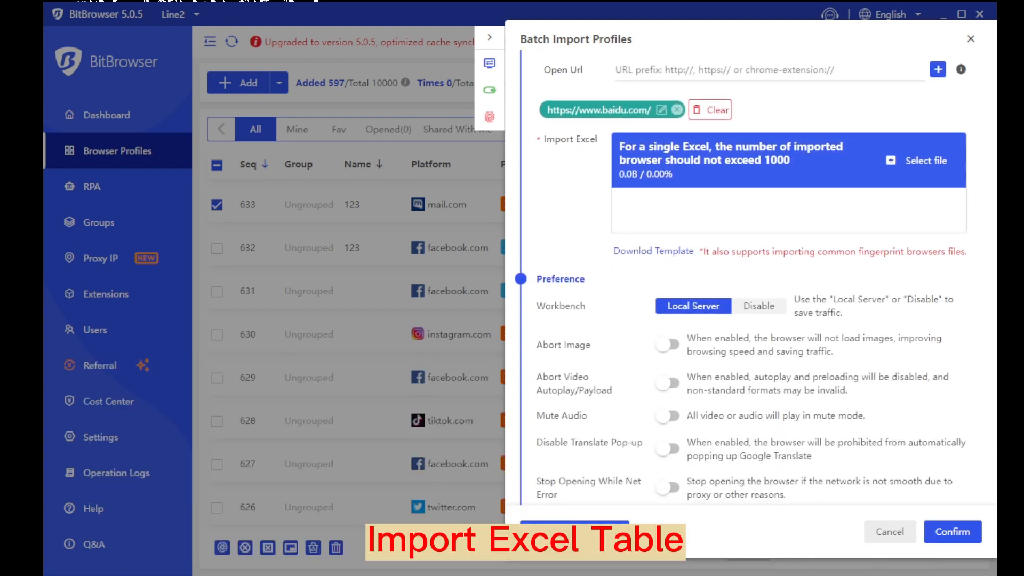
{"action": "left_click_drag", "start_coordinate": [544, 139], "coordinate": [599, 140]}
{"action": "left_click", "coordinate": [600, 142]}
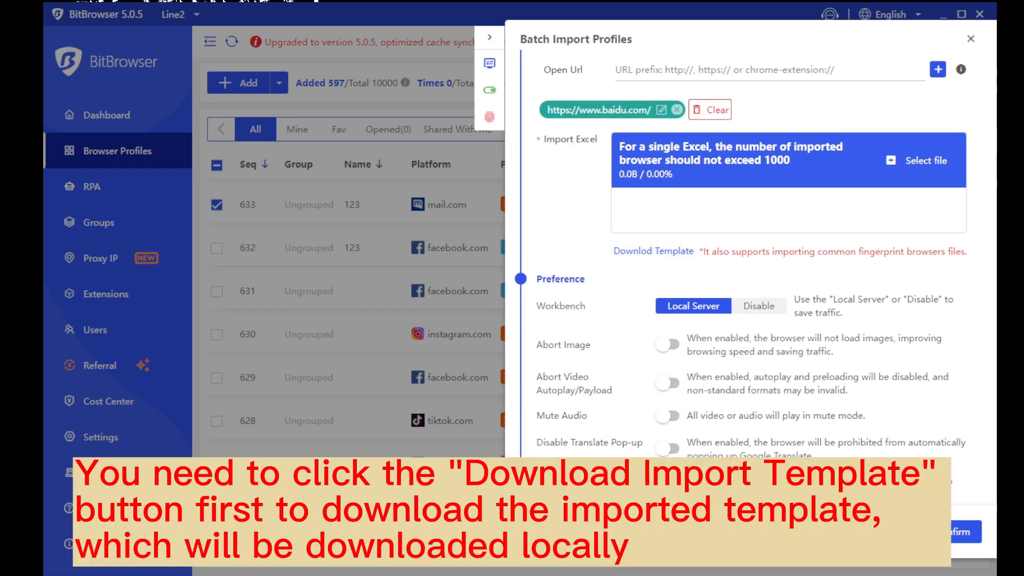
{"action": "left_click", "coordinate": [655, 253]}
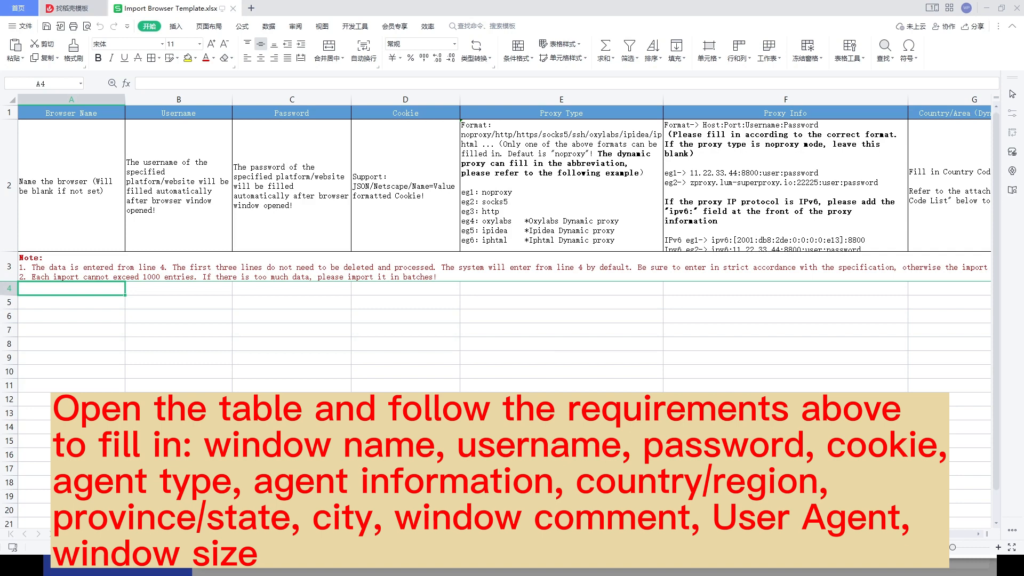
Read the instructions for Browser Name, Username, Password, Cookie, Proxy Type and proxy information
{"action": "left_click", "coordinate": [80, 153]}
{"action": "left_click", "coordinate": [195, 164]}
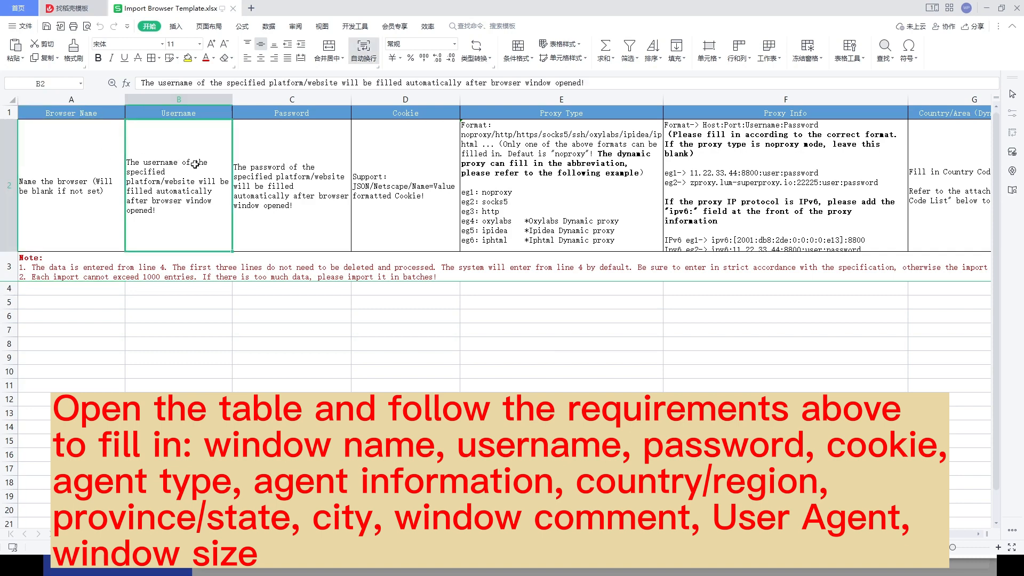
{"action": "left_click", "coordinate": [290, 170]}
{"action": "left_click", "coordinate": [408, 171]}
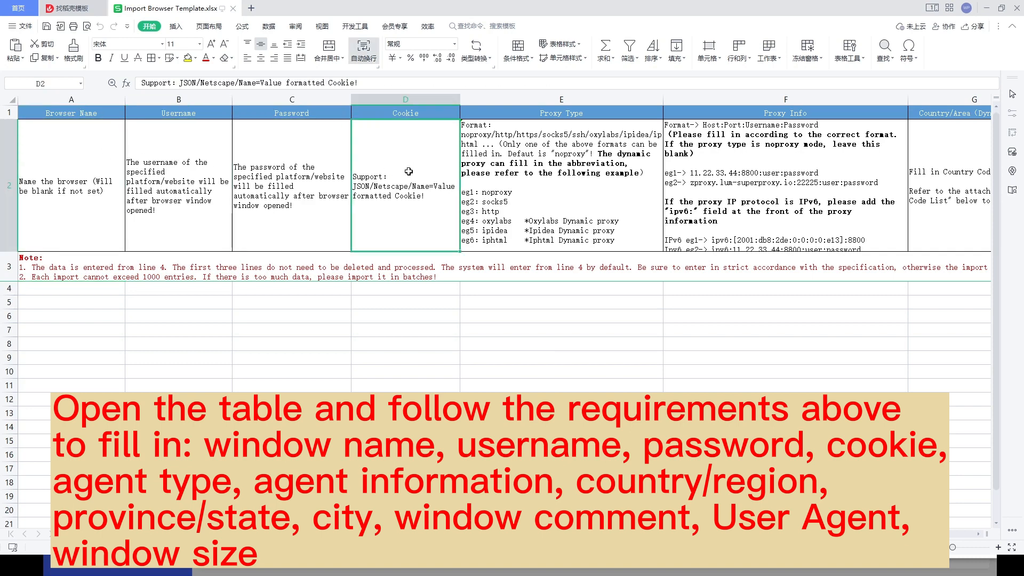
{"action": "left_click", "coordinate": [515, 176]}
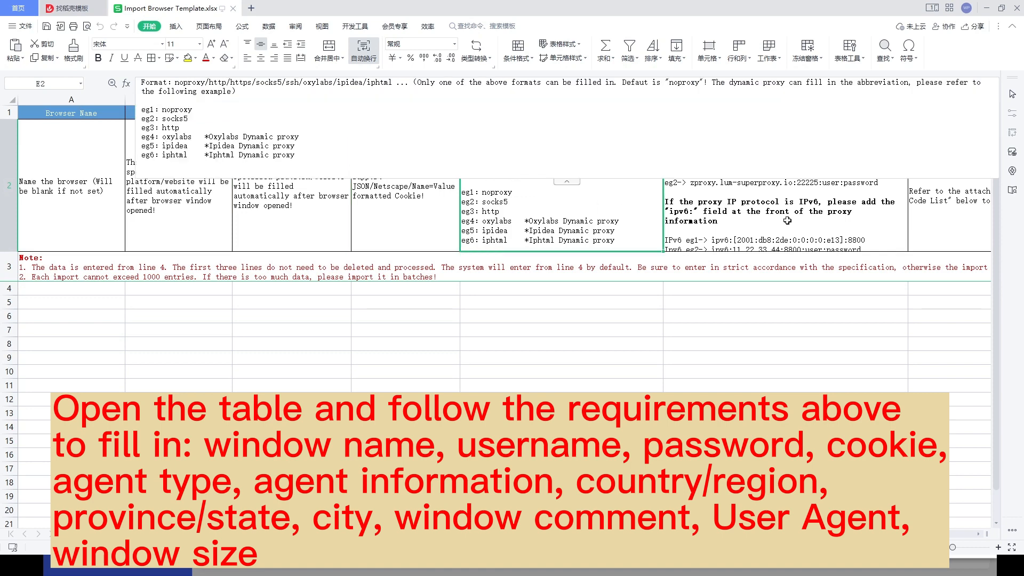
{"action": "left_click", "coordinate": [787, 220]}
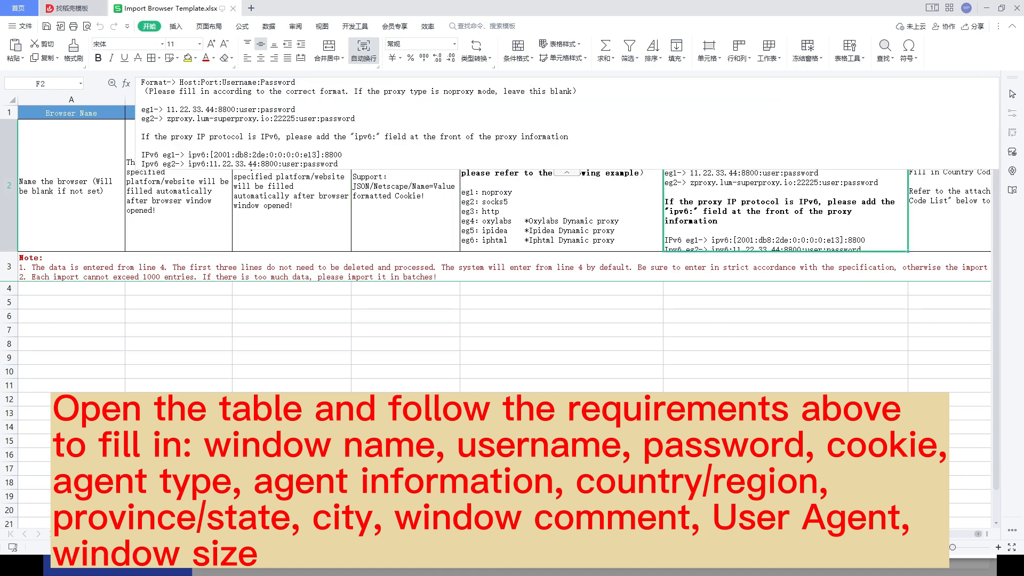
Review the State/Province, City, Remark, User Agent and Window Size columns and A3's row-4 note
{"action": "left_click", "coordinate": [978, 534]}
{"action": "left_click", "coordinate": [891, 113]}
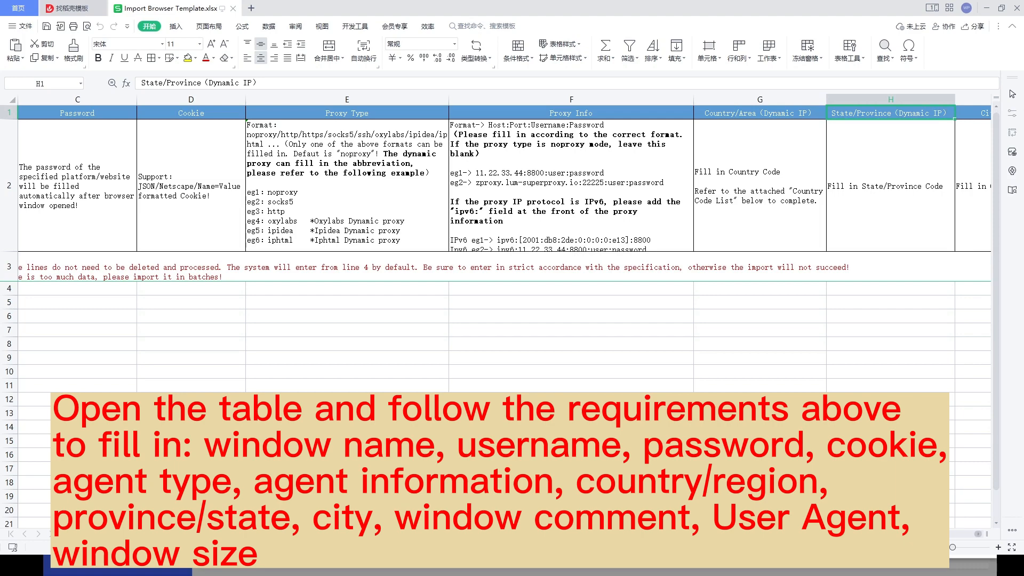
{"action": "scroll", "coordinate": [566, 136], "scroll_direction": "right", "scroll_amount": 3}
{"action": "left_click", "coordinate": [568, 114]}
{"action": "left_click", "coordinate": [696, 114]}
{"action": "left_click", "coordinate": [770, 110]}
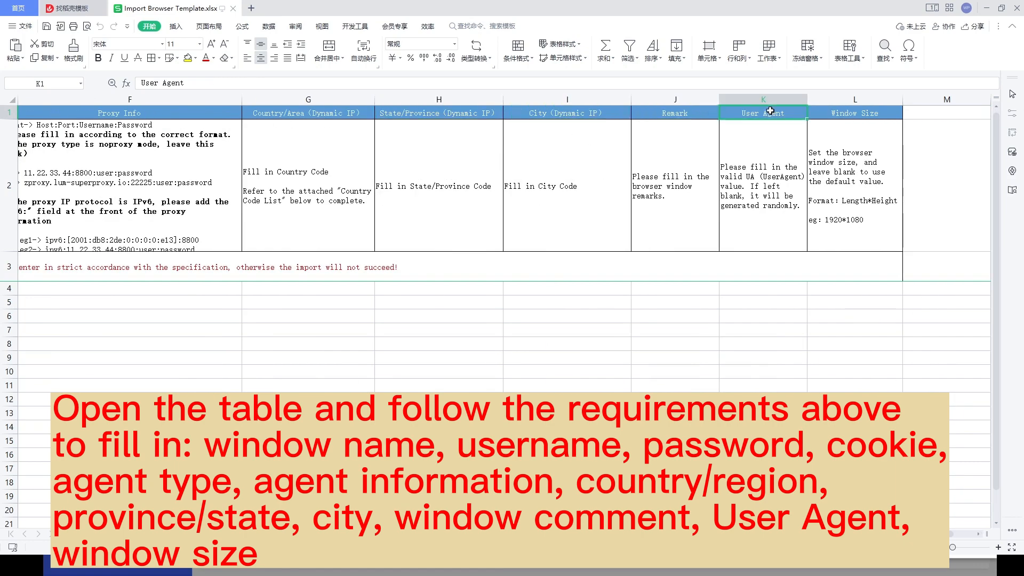
{"action": "left_click", "coordinate": [854, 113]}
{"action": "left_click_drag", "start_coordinate": [852, 533], "coordinate": [757, 533]}
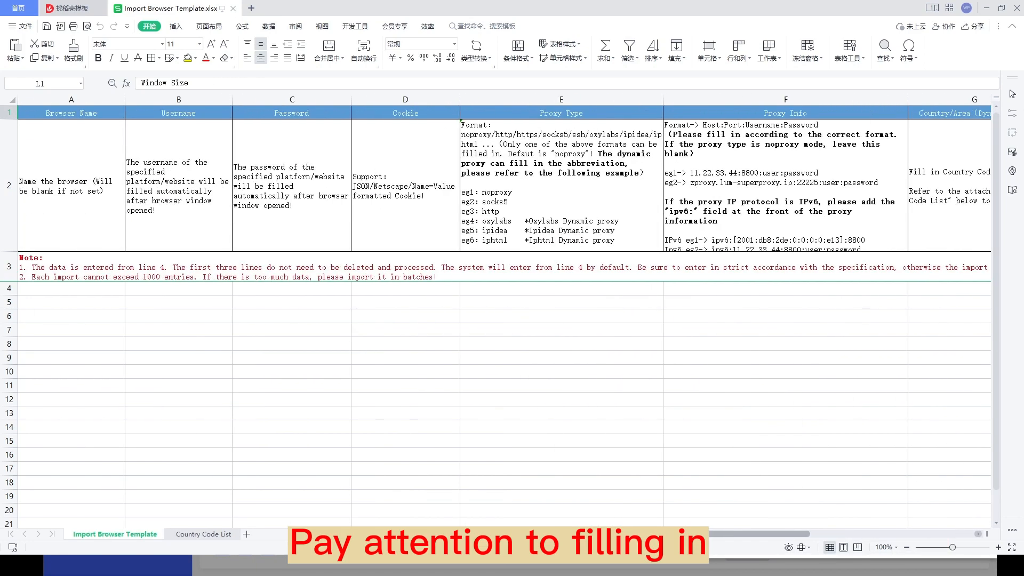
{"action": "left_click", "coordinate": [36, 267]}
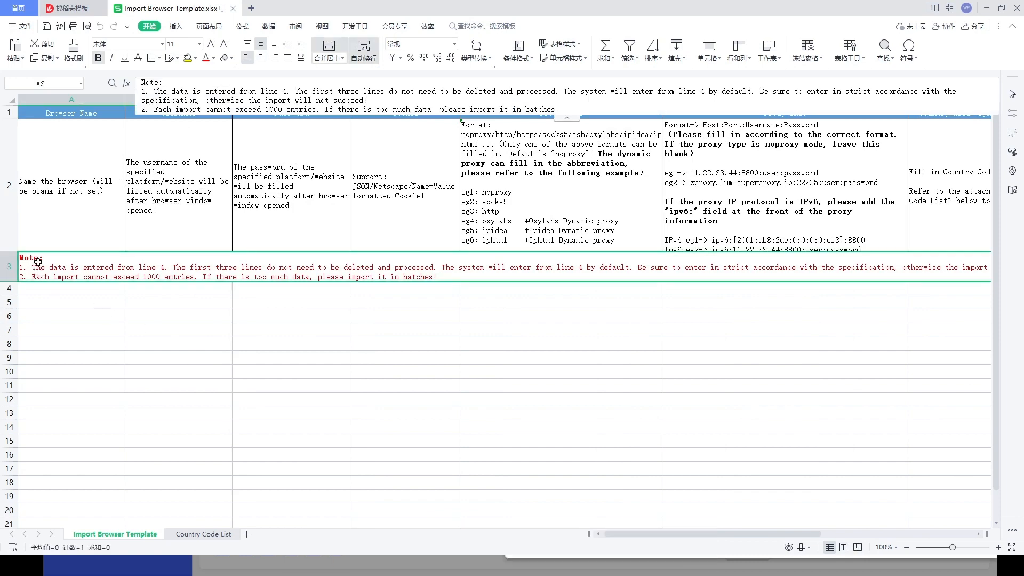
{"action": "double_click", "coordinate": [39, 258]}
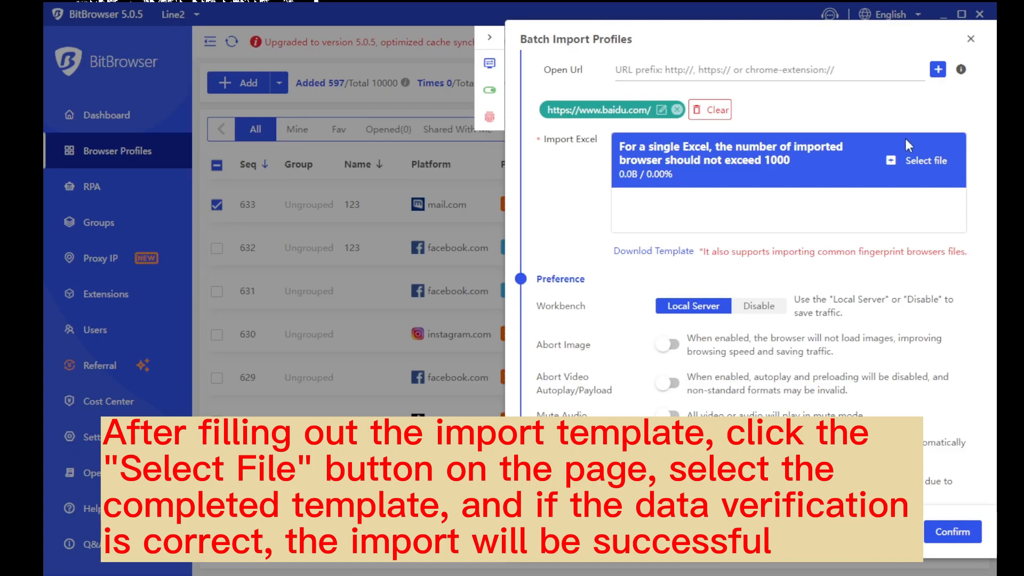
Scroll through the Preference and Fingerprint sections of Batch Import Profiles, then close the panel
{"action": "left_click", "coordinate": [920, 164]}
{"action": "scroll", "coordinate": [747, 267], "scroll_direction": "down", "scroll_amount": 3}
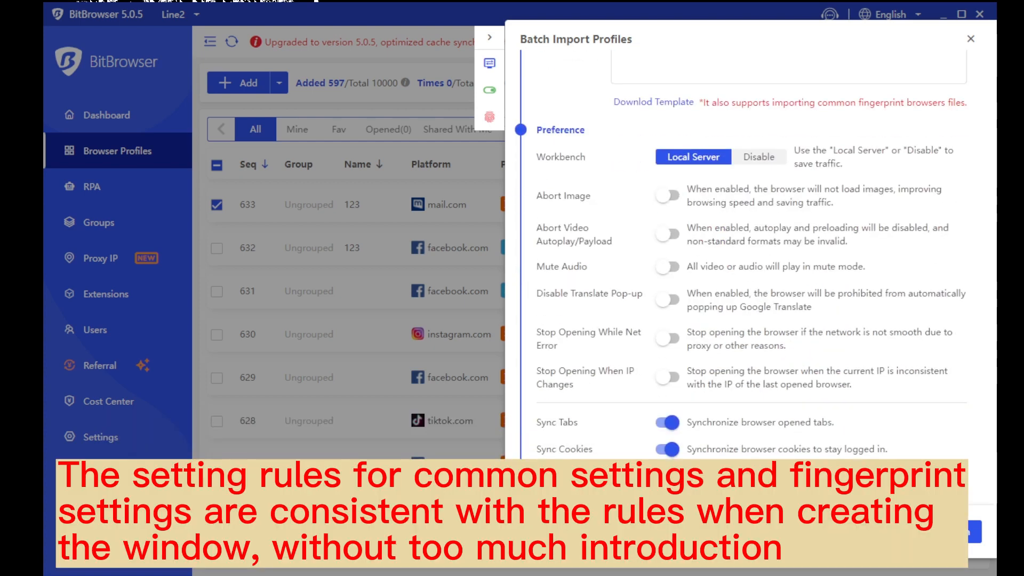
{"action": "left_click_drag", "start_coordinate": [535, 128], "coordinate": [661, 361]}
{"action": "scroll", "coordinate": [661, 361], "scroll_direction": "down", "scroll_amount": 5}
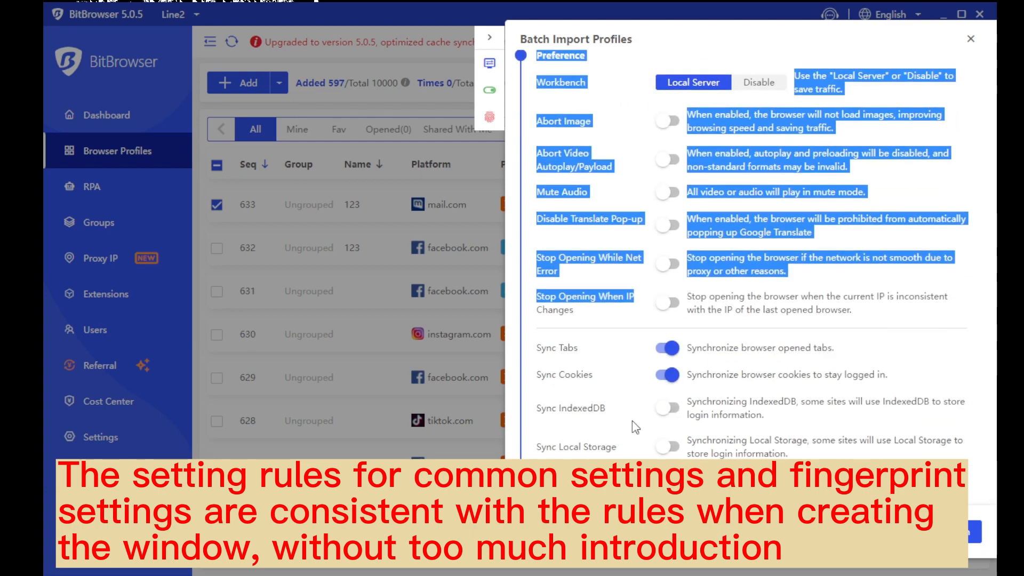
{"action": "left_click_drag", "start_coordinate": [535, 195], "coordinate": [811, 452]}
{"action": "scroll", "coordinate": [747, 266], "scroll_direction": "down", "scroll_amount": 10}
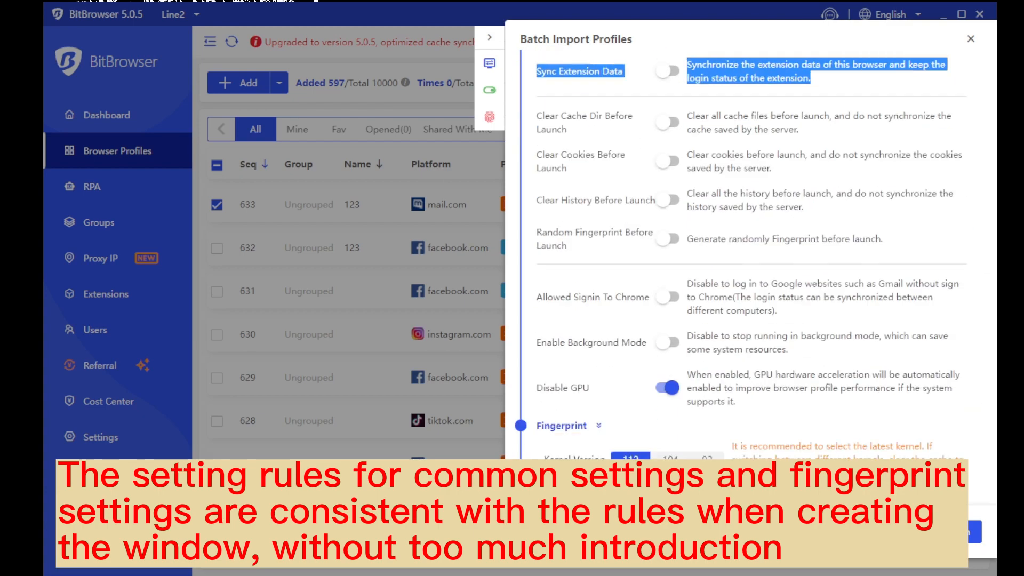
{"action": "left_click_drag", "start_coordinate": [536, 271], "coordinate": [637, 275]}
{"action": "scroll", "coordinate": [638, 275], "scroll_direction": "down", "scroll_amount": 3}
{"action": "scroll", "coordinate": [638, 274], "scroll_direction": "down", "scroll_amount": 15}
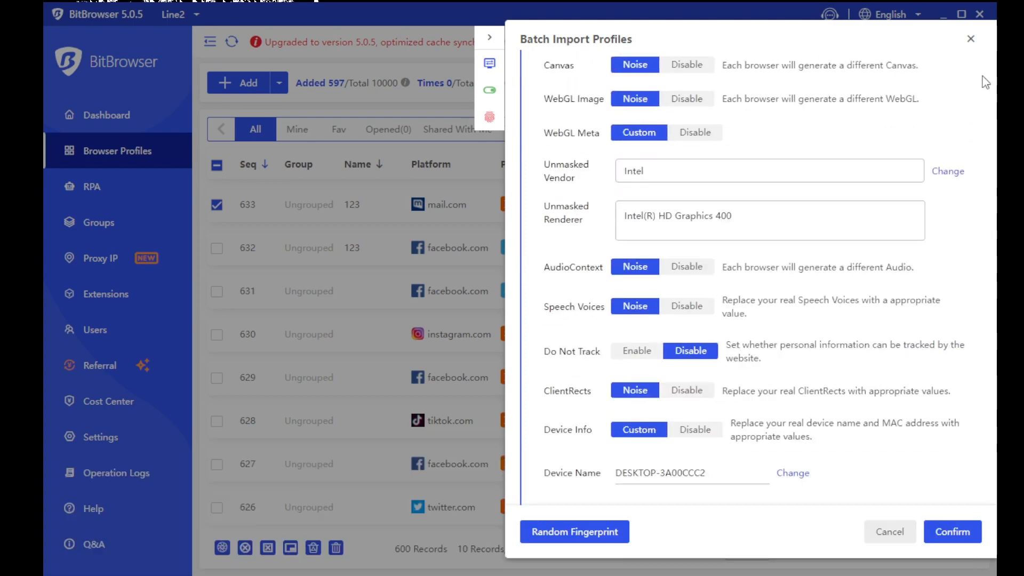
{"action": "left_click", "coordinate": [971, 39]}
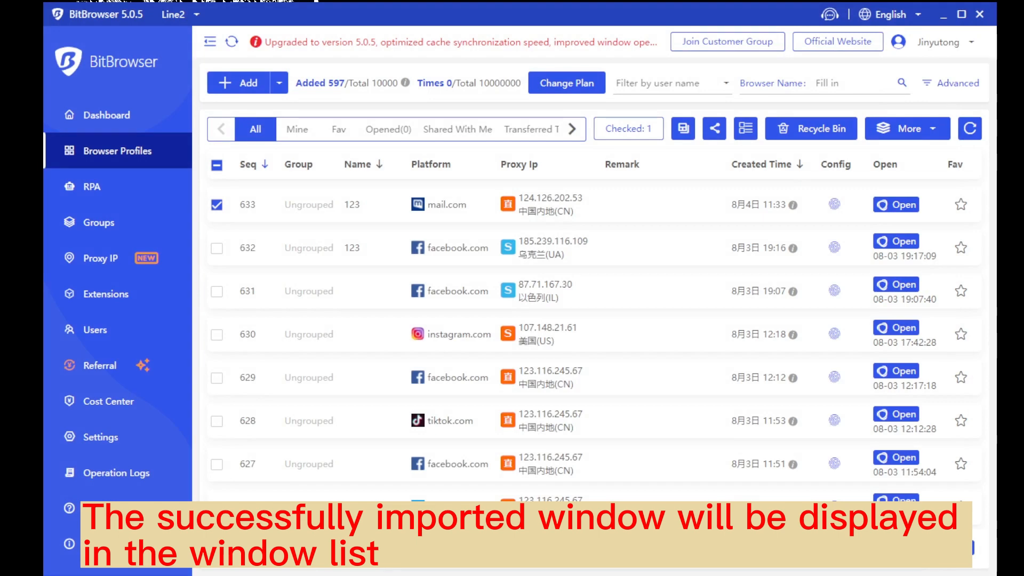
{"action": "mouse_move", "coordinate": [272, 86]}
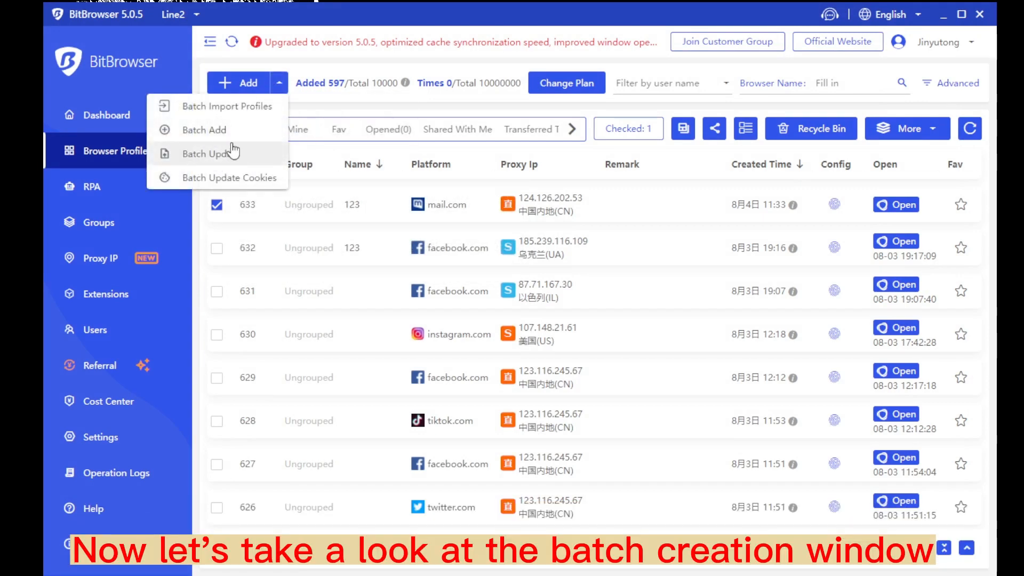
Open Batch Add and set the profile Quantity to 5
{"action": "left_click", "coordinate": [198, 131]}
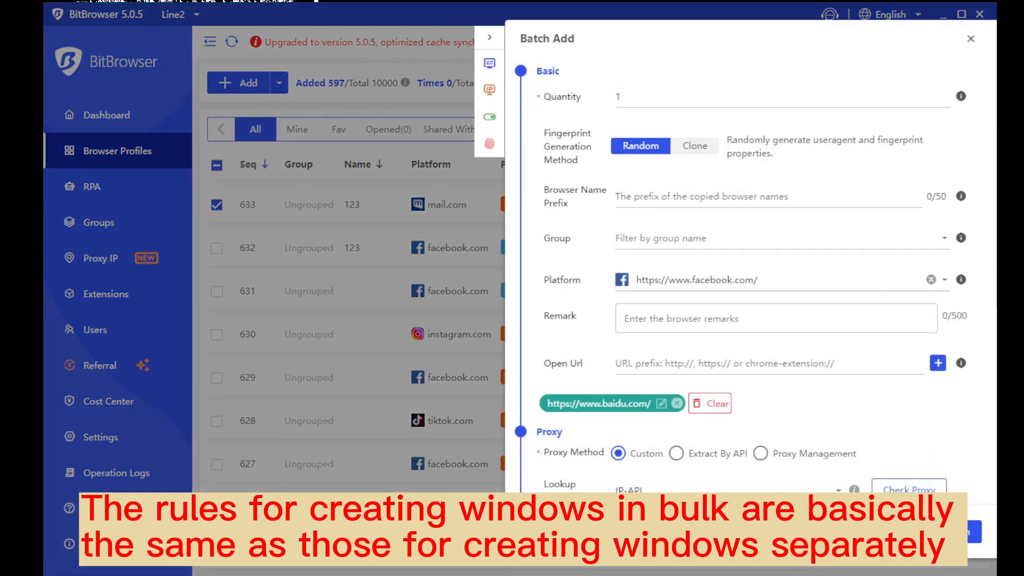
{"action": "left_click", "coordinate": [724, 100]}
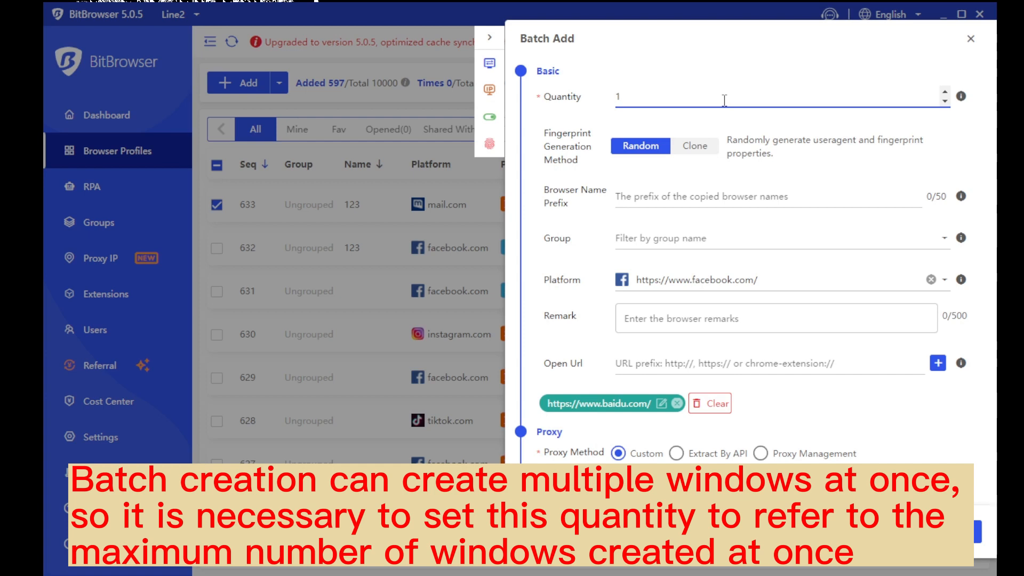
{"action": "key", "text": "BackSpace"}
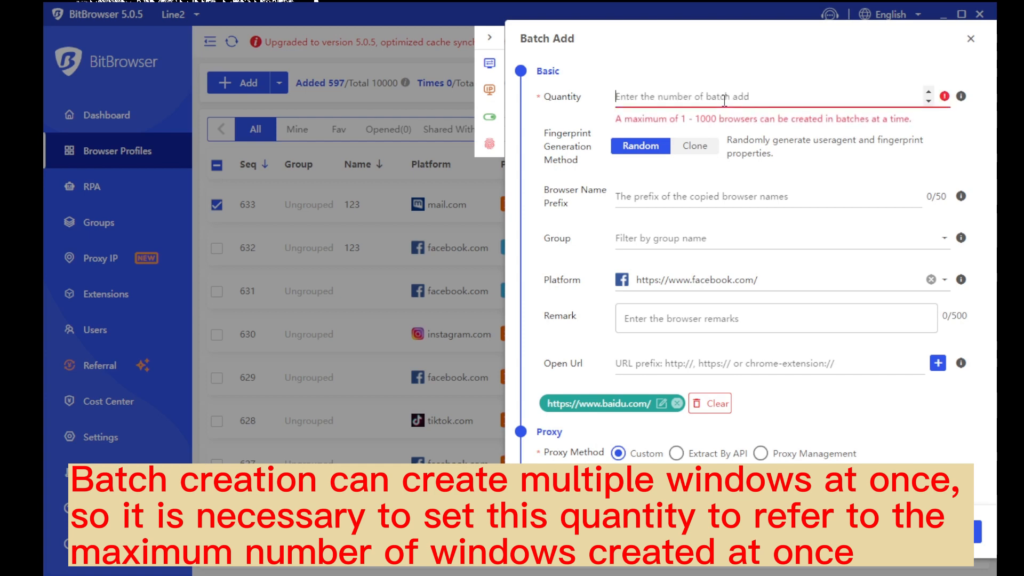
{"action": "type", "text": "5"}
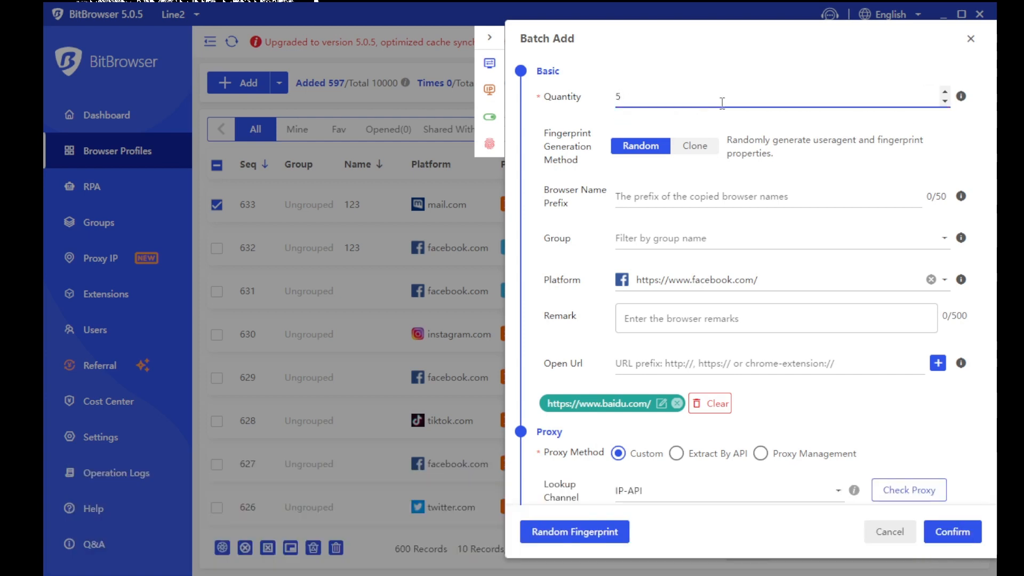
Set the Fingerprint Generation Method to Clone after comparing it with Random
{"action": "left_click_drag", "start_coordinate": [581, 163], "coordinate": [545, 131]}
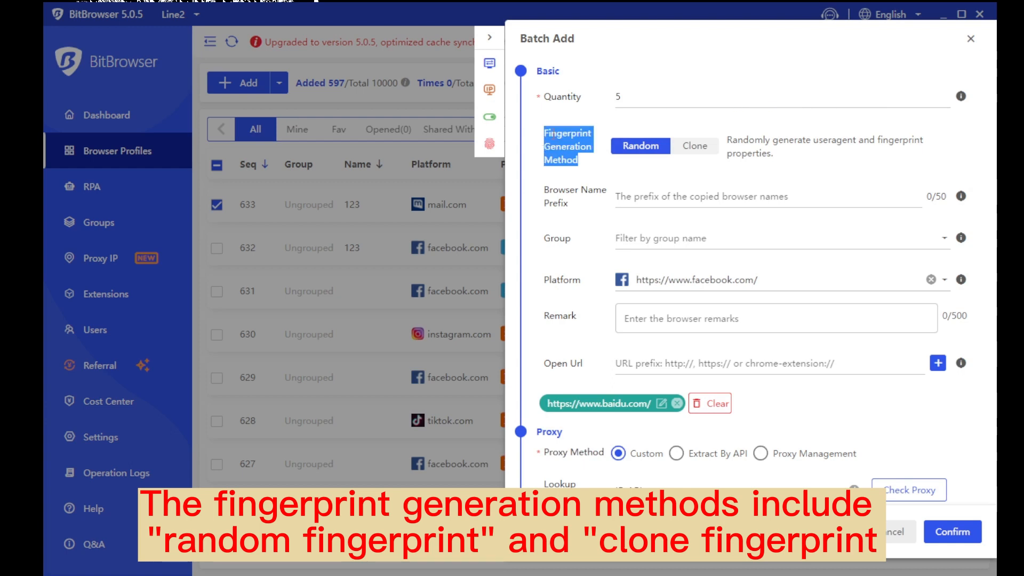
{"action": "left_click", "coordinate": [687, 158]}
{"action": "left_click", "coordinate": [692, 147]}
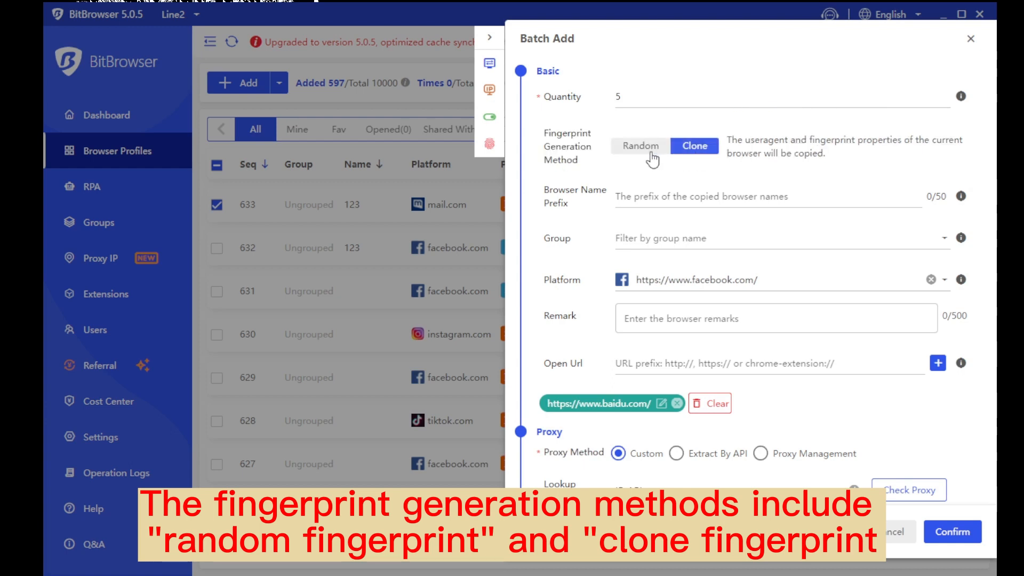
{"action": "left_click", "coordinate": [651, 155]}
{"action": "left_click_drag", "start_coordinate": [728, 143], "coordinate": [774, 156]}
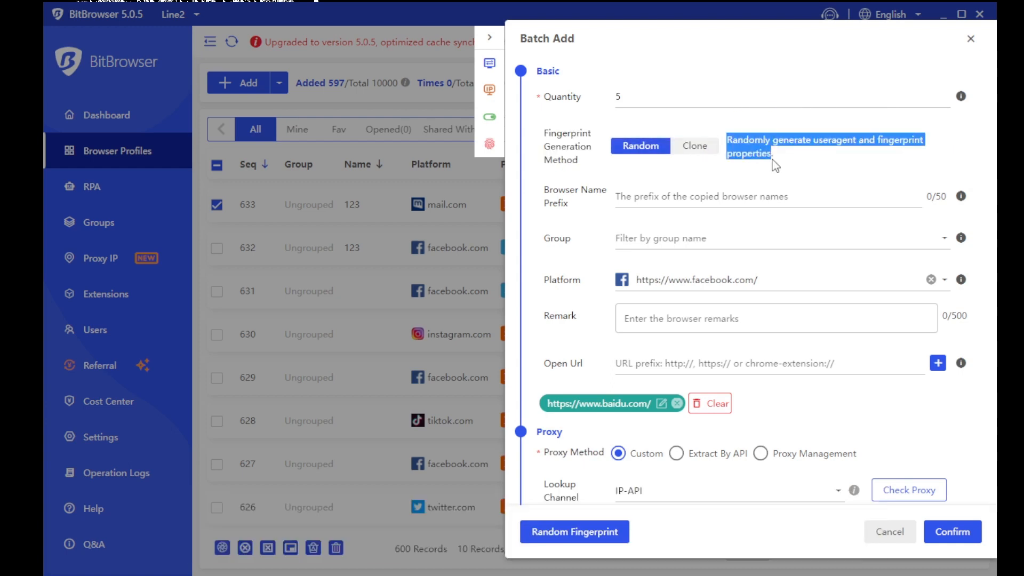
{"action": "left_click", "coordinate": [795, 162]}
{"action": "left_click", "coordinate": [695, 147]}
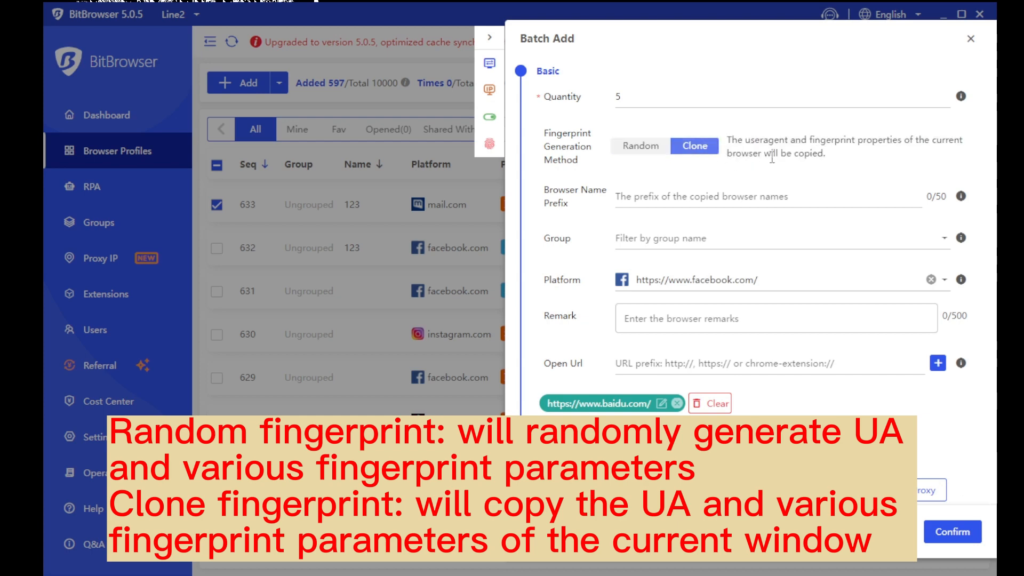
{"action": "left_click_drag", "start_coordinate": [827, 157], "coordinate": [724, 144]}
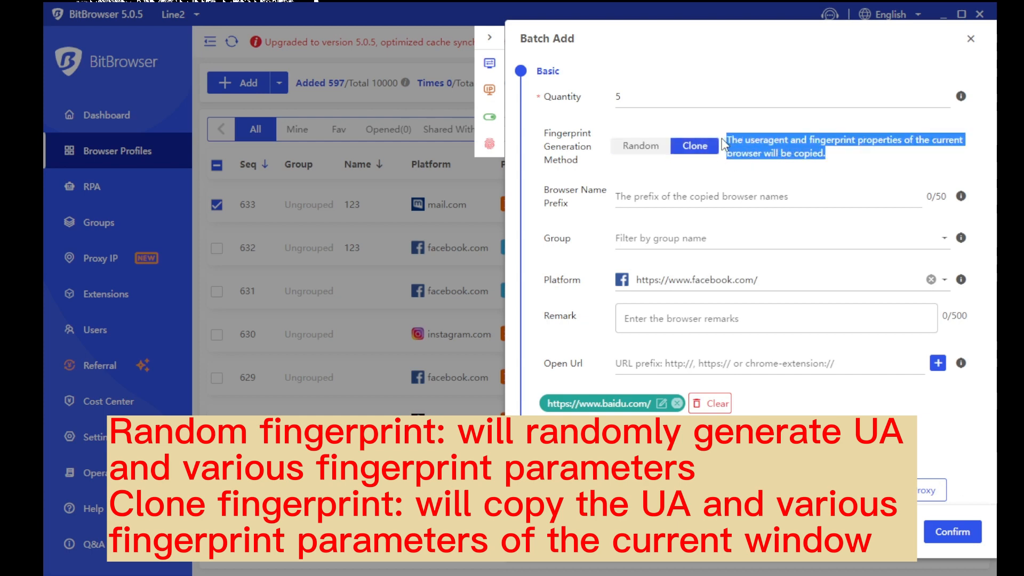
{"action": "left_click", "coordinate": [851, 163]}
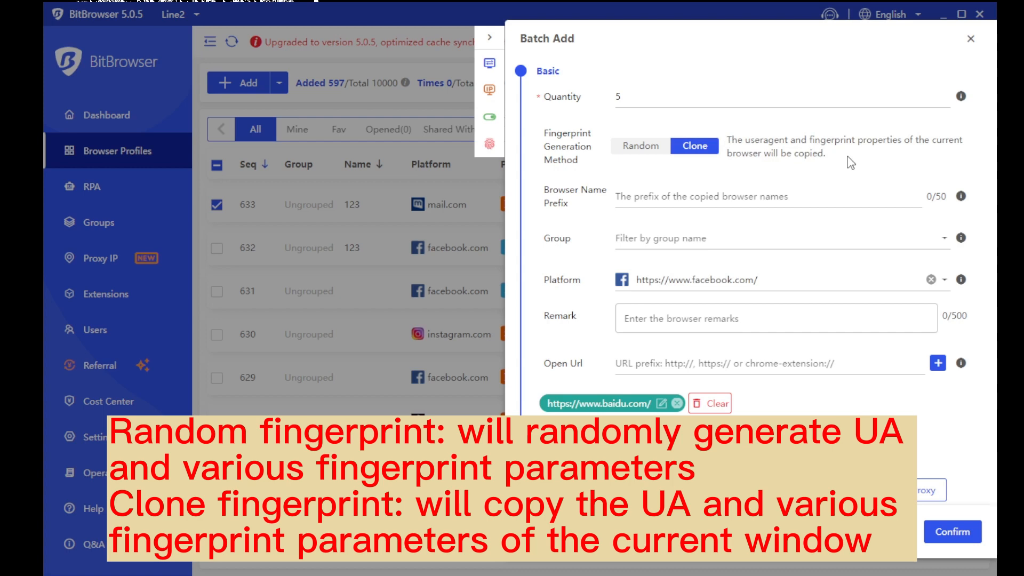
{"action": "left_click", "coordinate": [806, 191]}
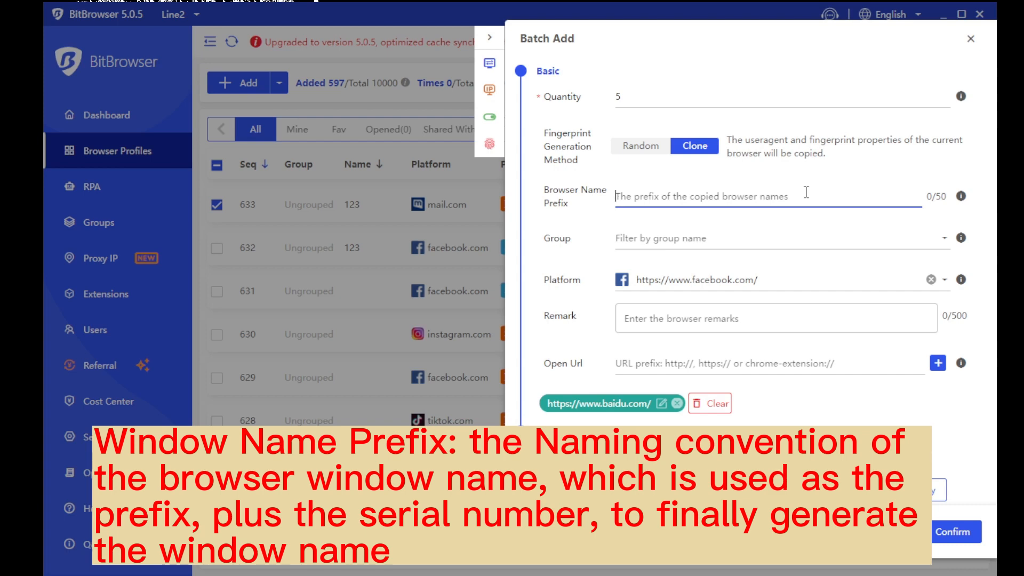
Enter Browser Name Prefix 123, review the proxy settings, and confirm to create the profiles
{"action": "type", "text": "123"}
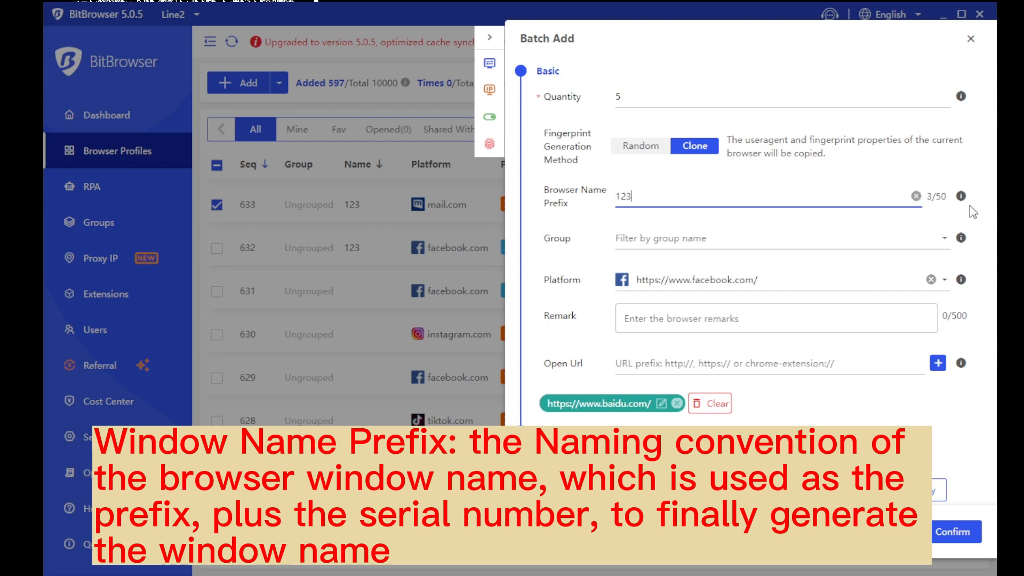
{"action": "mouse_move", "coordinate": [961, 202]}
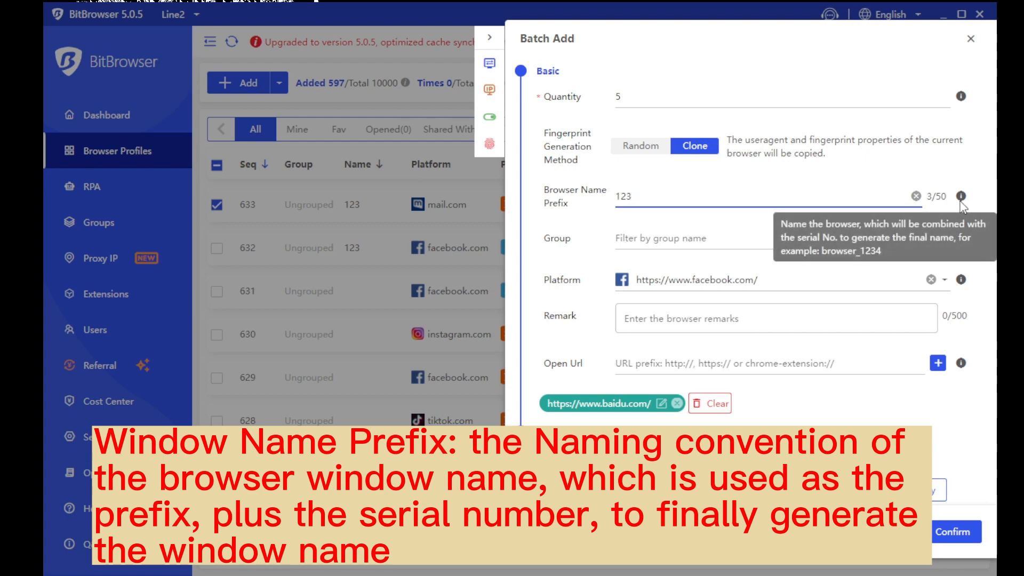
{"action": "scroll", "coordinate": [887, 139], "scroll_direction": "down", "scroll_amount": 2}
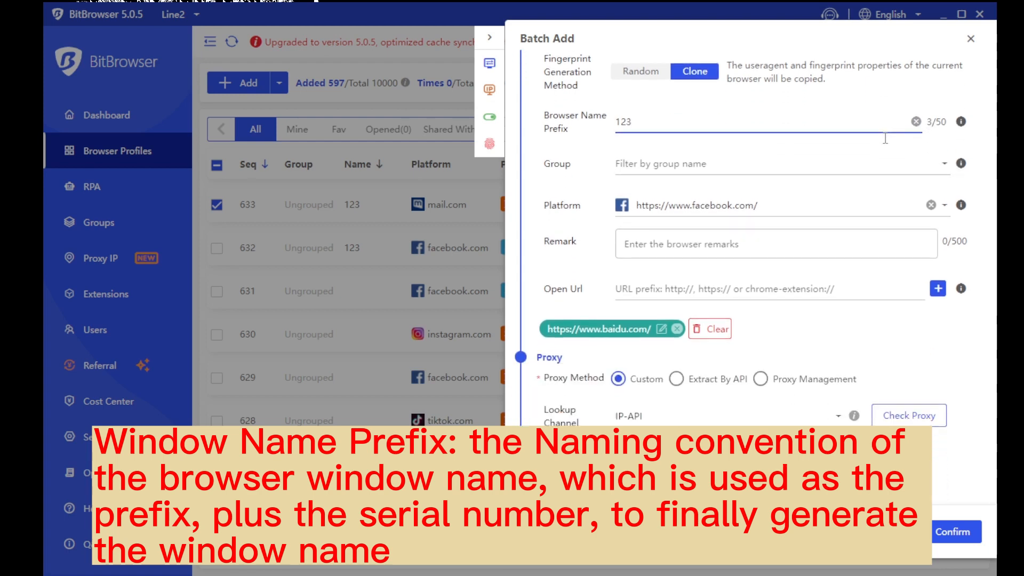
{"action": "left_click_drag", "start_coordinate": [551, 160], "coordinate": [594, 287]}
{"action": "left_click", "coordinate": [805, 317]}
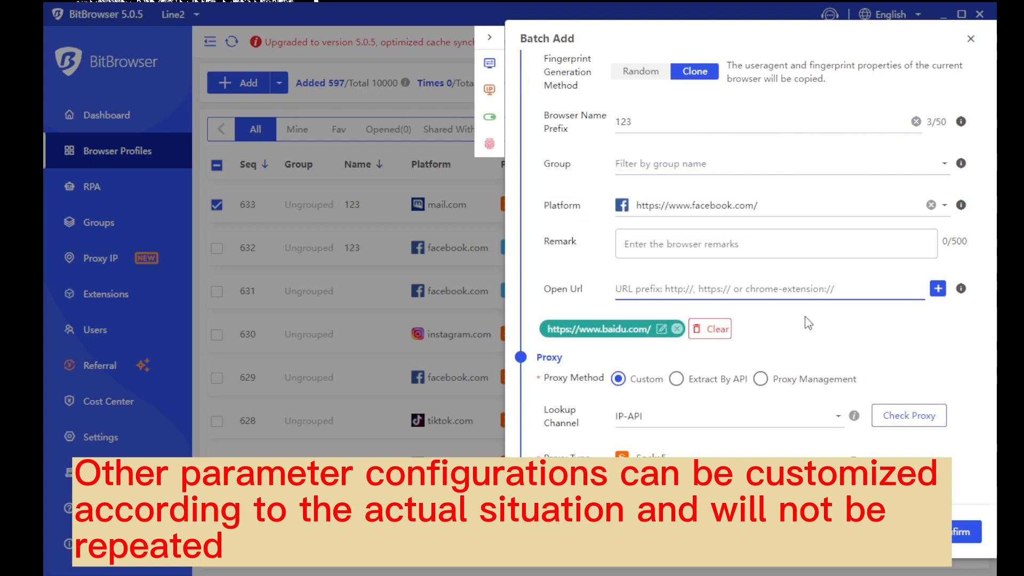
{"action": "scroll", "coordinate": [808, 323], "scroll_direction": "down", "scroll_amount": 6}
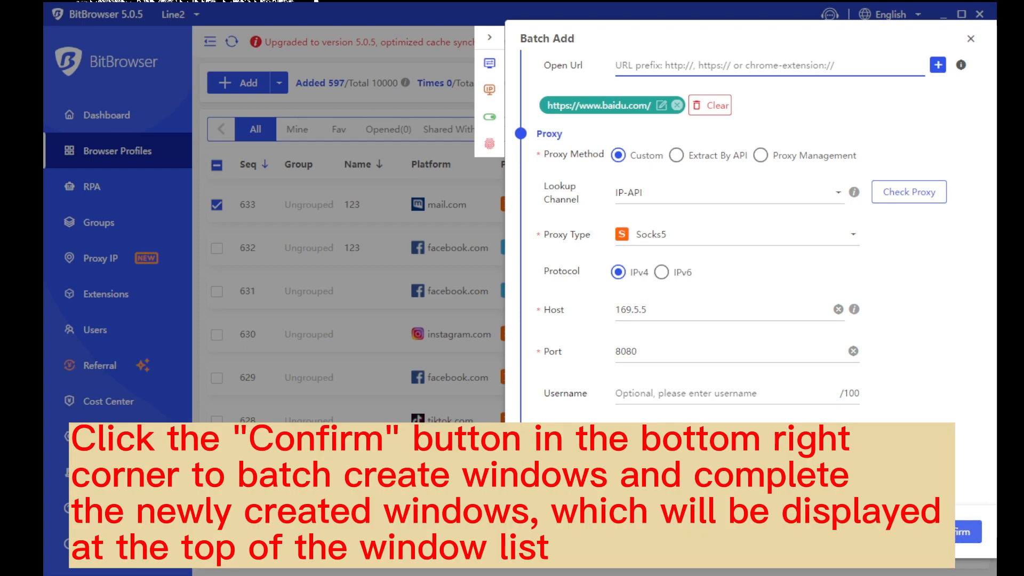
{"action": "left_click", "coordinate": [966, 533]}
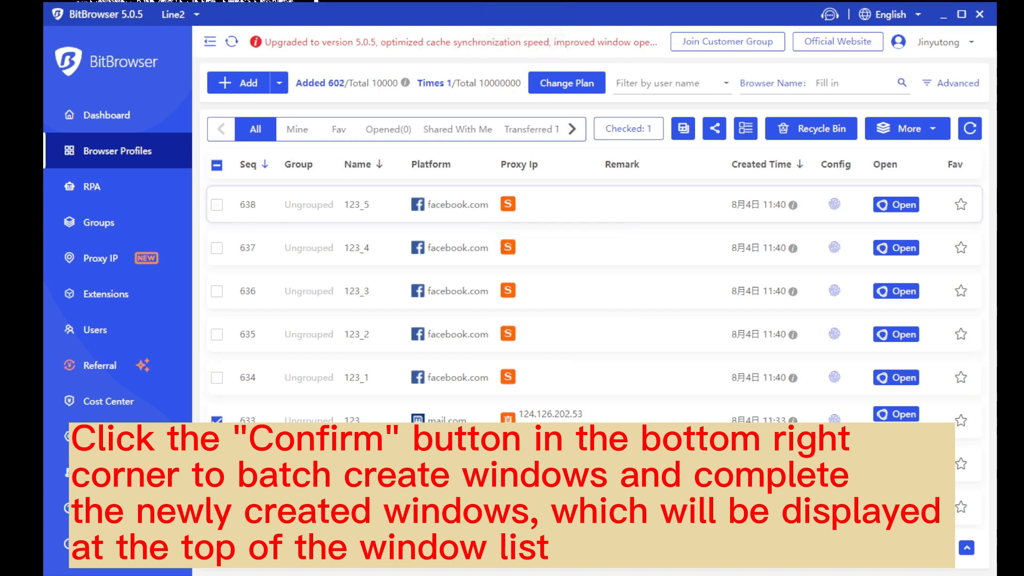
Tick profiles 638 through 634, then try select-all and clear every selection
{"action": "left_click", "coordinate": [217, 204]}
{"action": "left_click", "coordinate": [216, 248]}
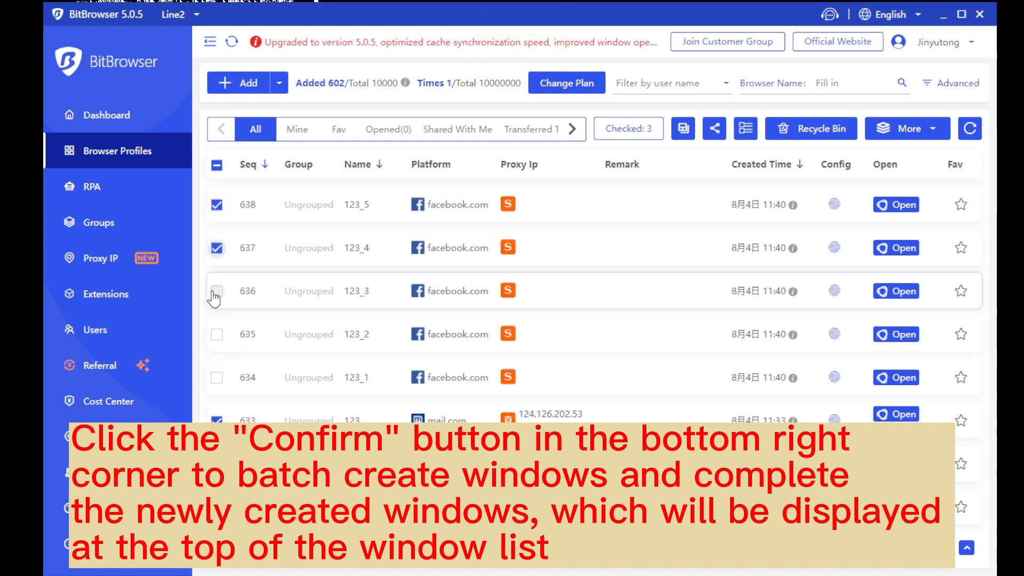
{"action": "left_click", "coordinate": [217, 290]}
{"action": "left_click", "coordinate": [216, 334]}
{"action": "left_click", "coordinate": [217, 377]}
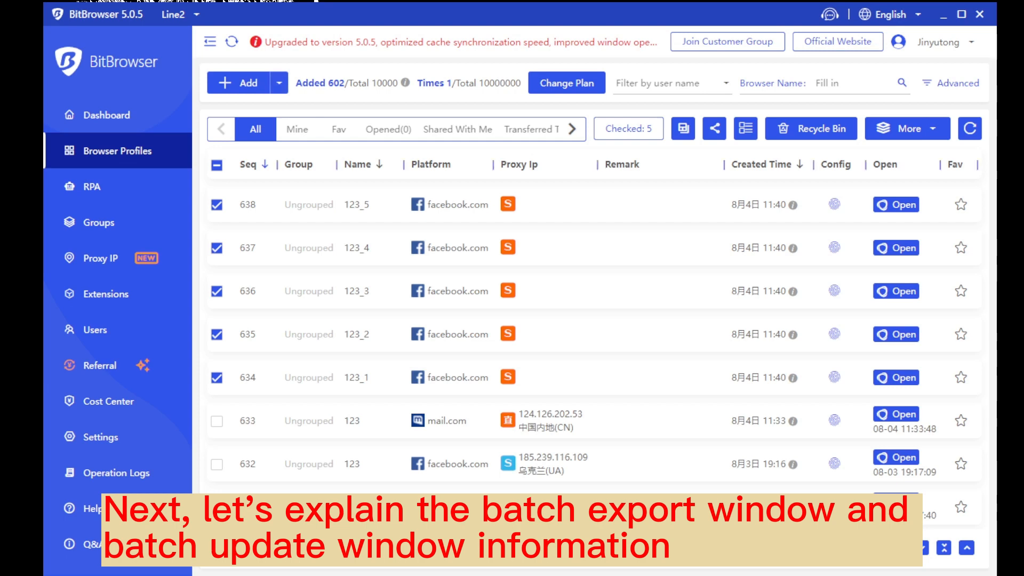
{"action": "left_click", "coordinate": [217, 165]}
{"action": "left_click", "coordinate": [217, 166]}
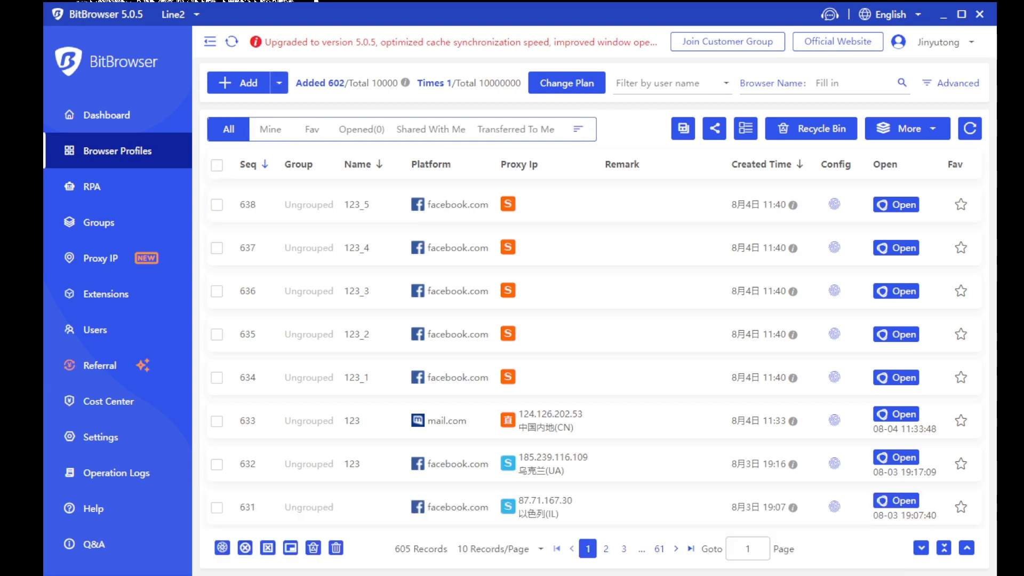
Re-tick profiles 638 through 634 and show the More menu's Export Profiles options
{"action": "left_click", "coordinate": [217, 204]}
{"action": "left_click", "coordinate": [217, 248]}
{"action": "left_click", "coordinate": [216, 290]}
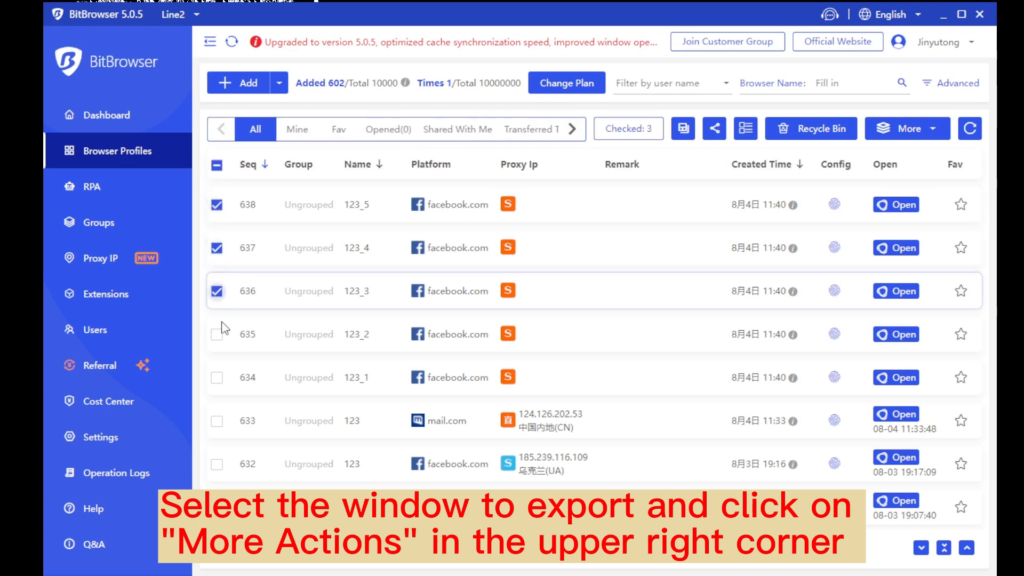
{"action": "left_click", "coordinate": [216, 334]}
{"action": "left_click", "coordinate": [217, 377]}
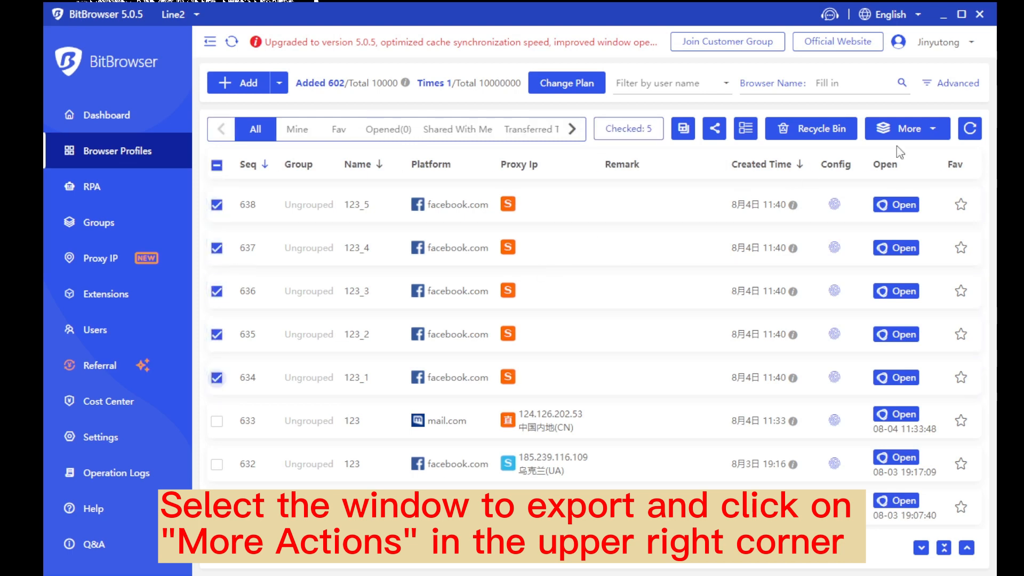
{"action": "left_click", "coordinate": [907, 129]}
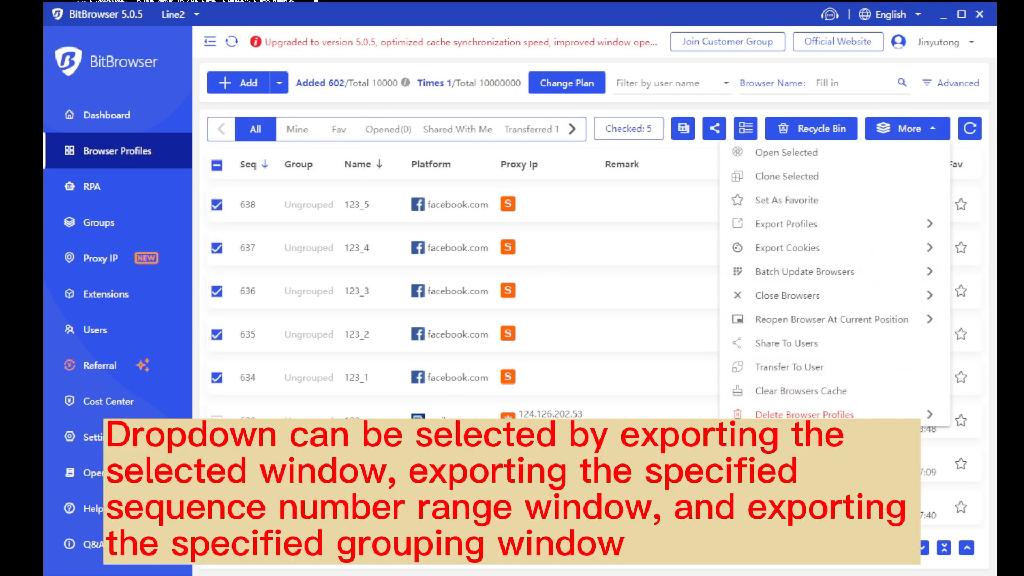
{"action": "mouse_move", "coordinate": [879, 228]}
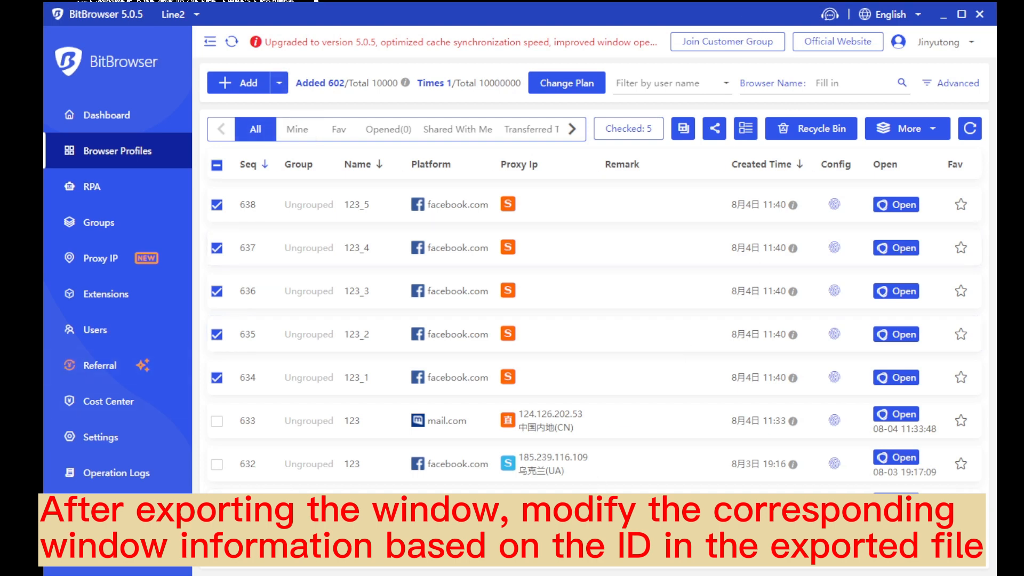
Open Add ▸ Batch Update and read the Batch Update Browsers dialog's instructions
{"action": "left_click", "coordinate": [279, 83]}
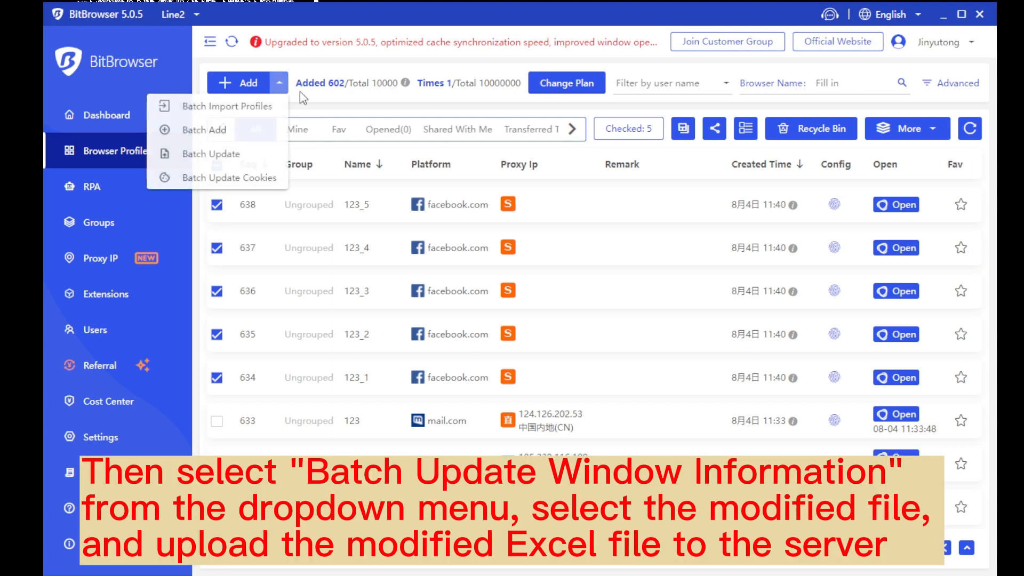
{"action": "left_click", "coordinate": [241, 160]}
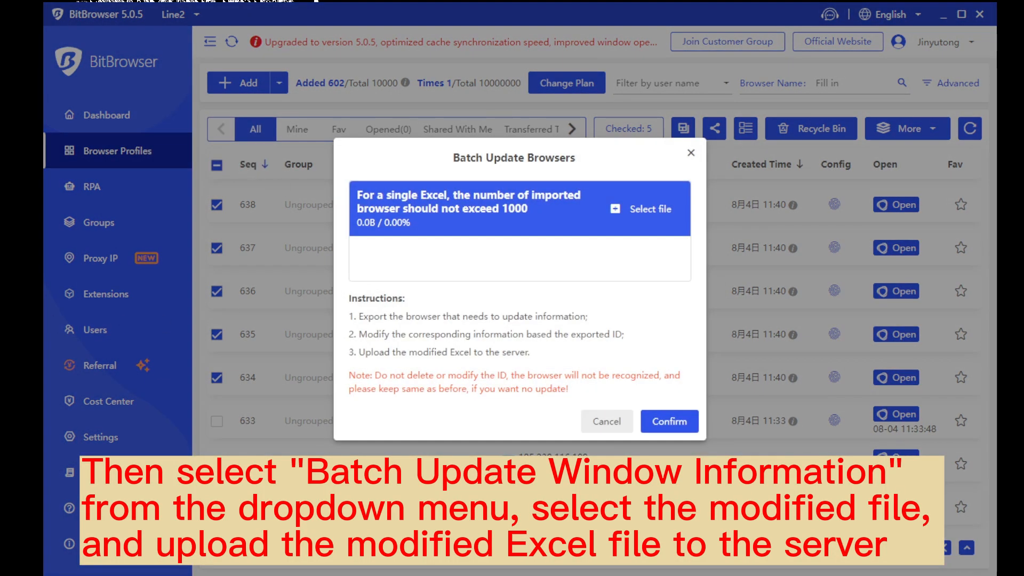
{"action": "left_click_drag", "start_coordinate": [453, 158], "coordinate": [612, 157]}
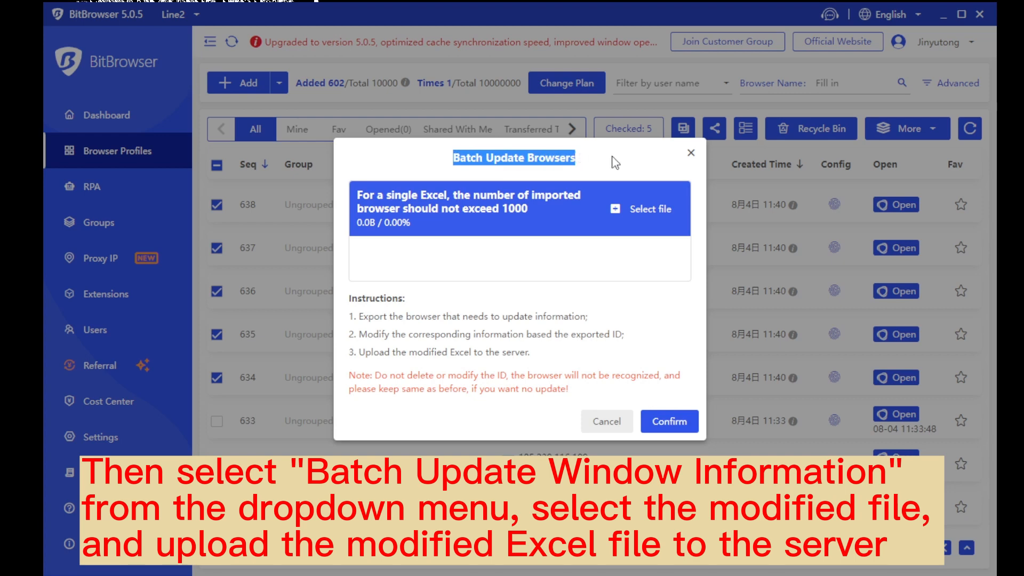
{"action": "left_click", "coordinate": [612, 157]}
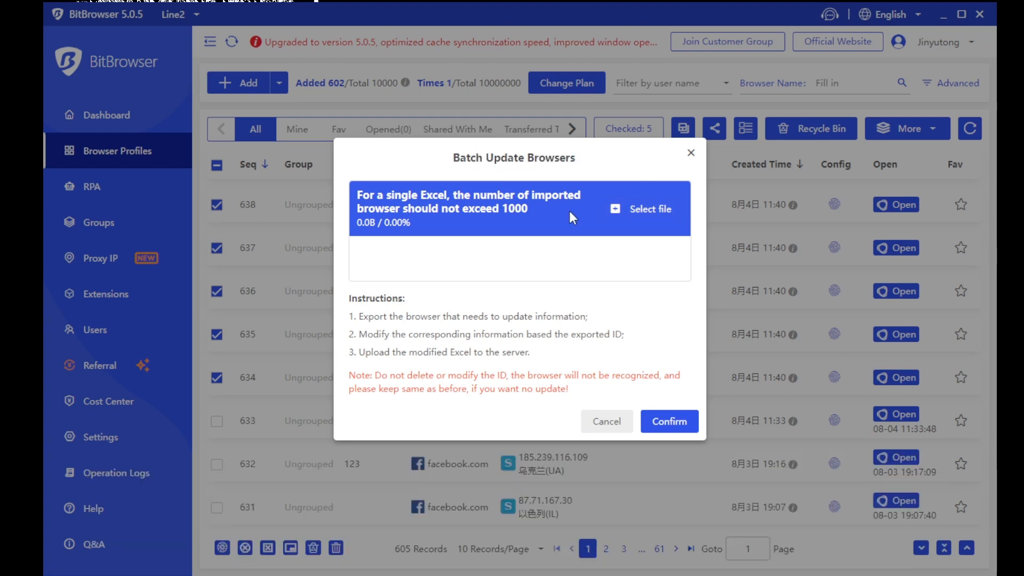
{"action": "mouse_move", "coordinate": [587, 397]}
{"action": "left_mouse_down"}
{"action": "mouse_move", "coordinate": [324, 306]}
{"action": "mouse_move", "coordinate": [356, 307]}
{"action": "mouse_move", "coordinate": [586, 396]}
{"action": "left_mouse_up"}
{"action": "left_click", "coordinate": [480, 304]}
{"action": "left_click", "coordinate": [645, 353]}
{"action": "left_click", "coordinate": [696, 156]}
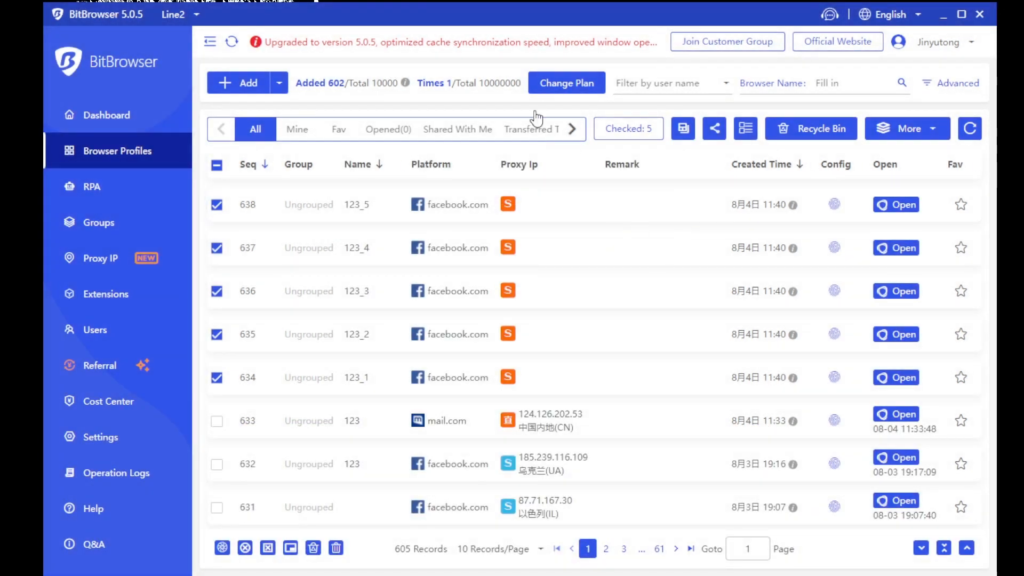
{"action": "left_click", "coordinate": [216, 165]}
{"action": "left_click", "coordinate": [216, 205]}
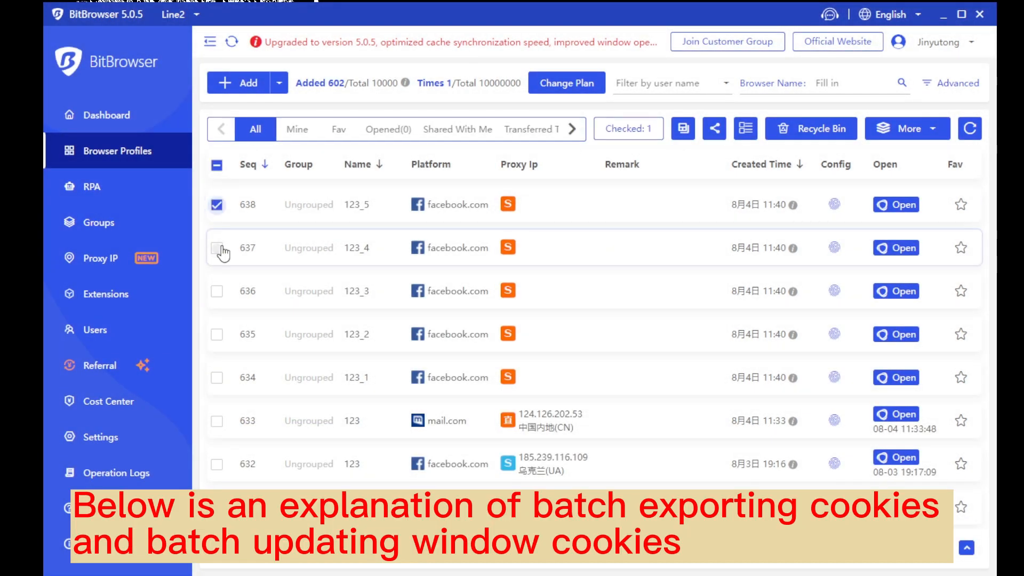
{"action": "left_click", "coordinate": [216, 248]}
{"action": "left_click", "coordinate": [216, 292]}
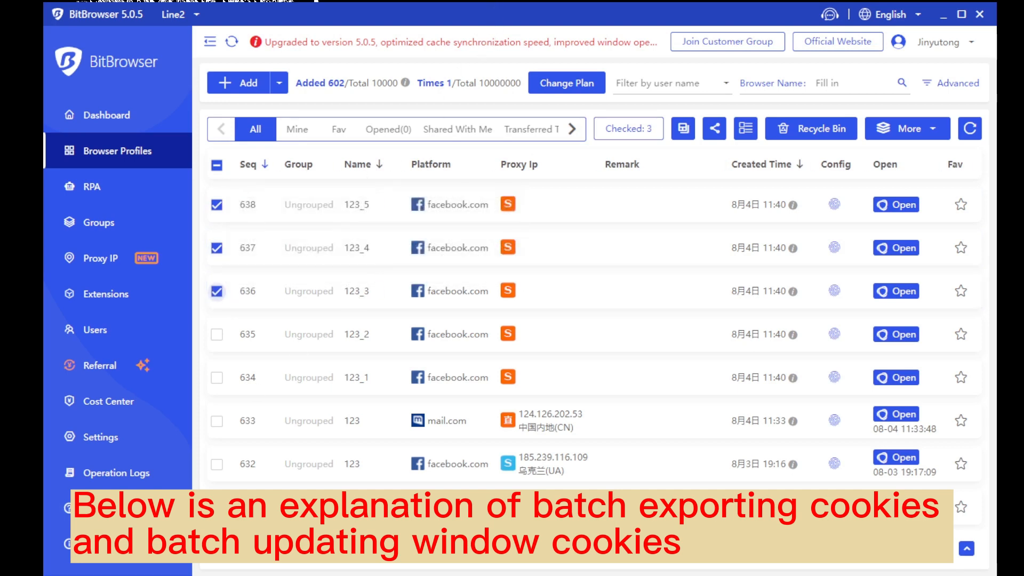
{"action": "left_click", "coordinate": [928, 129]}
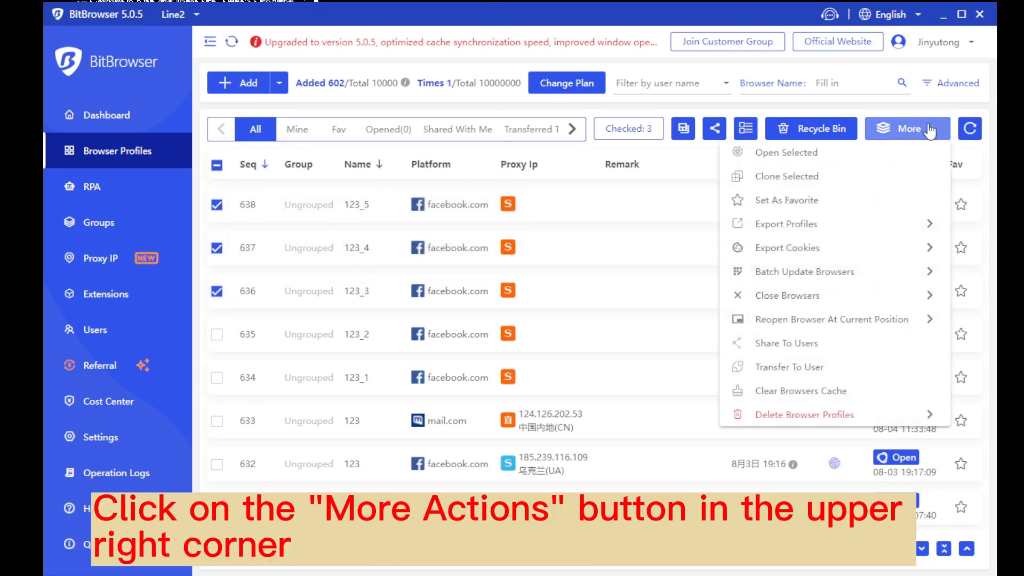
{"action": "mouse_move", "coordinate": [858, 259]}
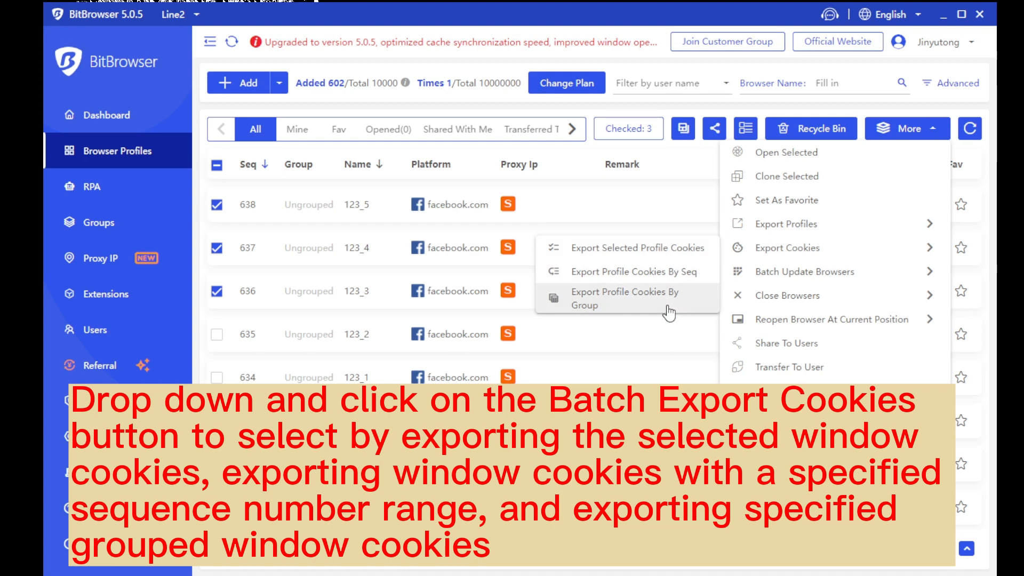
{"action": "left_click", "coordinate": [673, 247]}
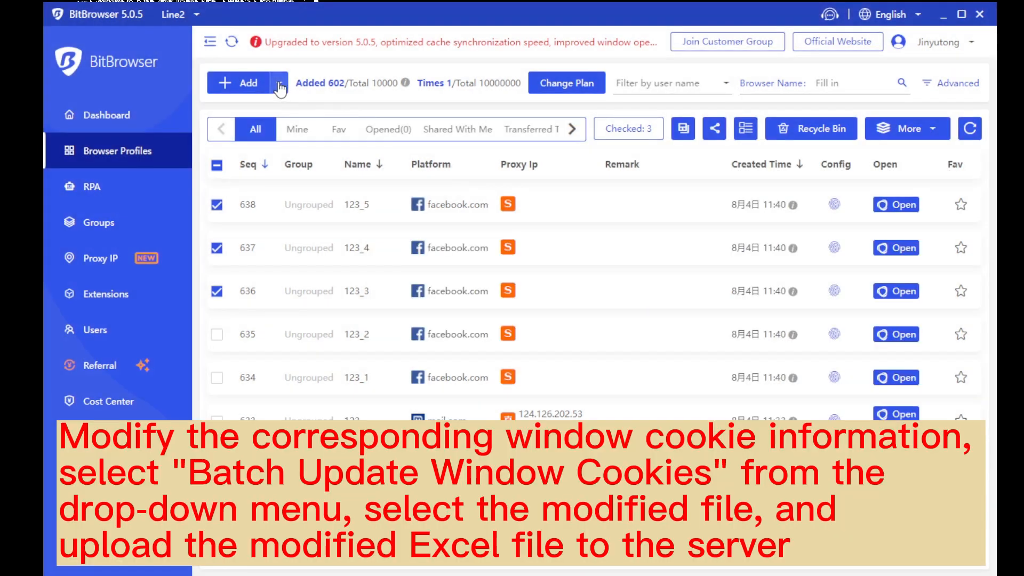
{"action": "left_click", "coordinate": [279, 82]}
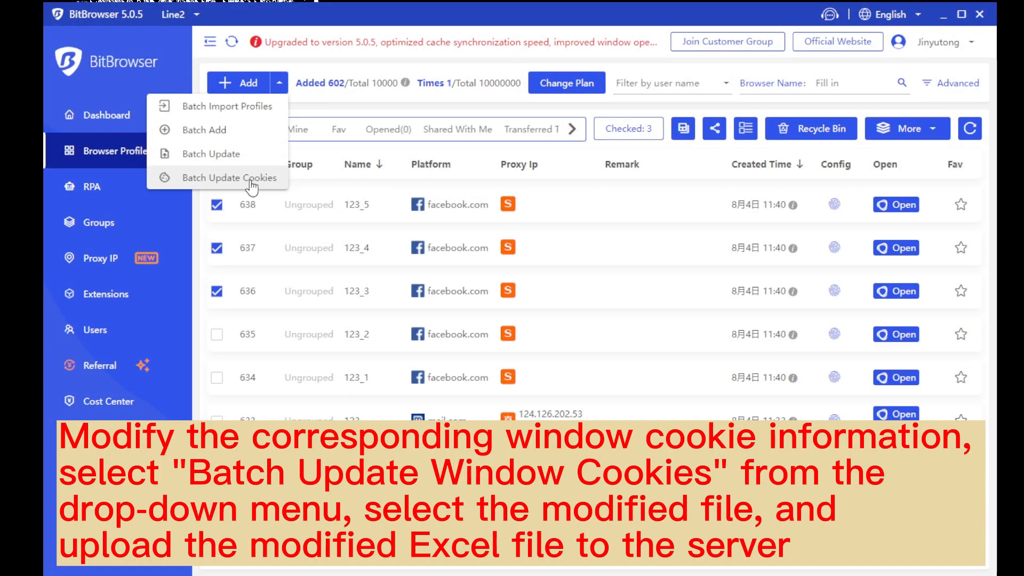
{"action": "left_click", "coordinate": [208, 177]}
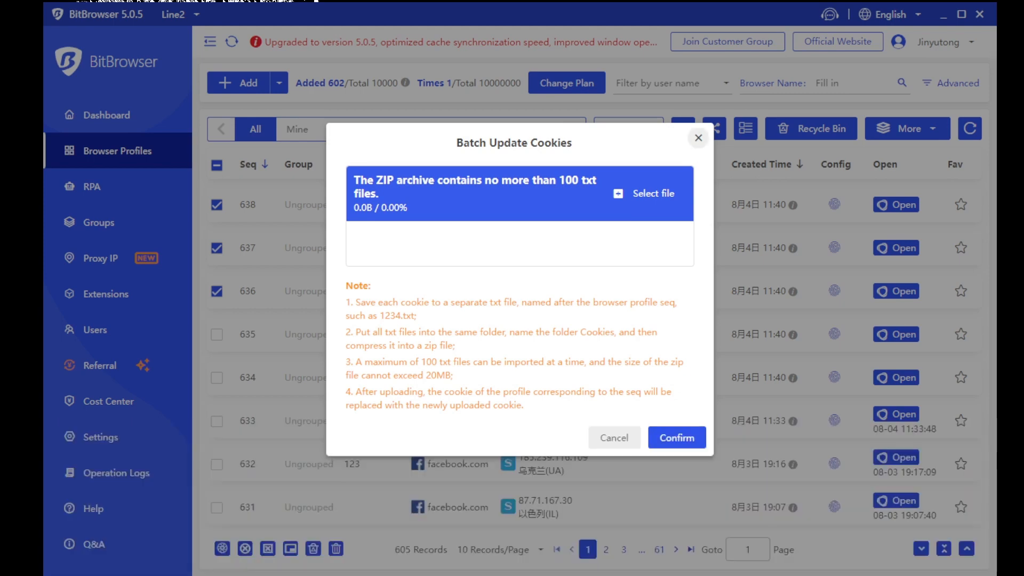
{"action": "left_click", "coordinate": [696, 140]}
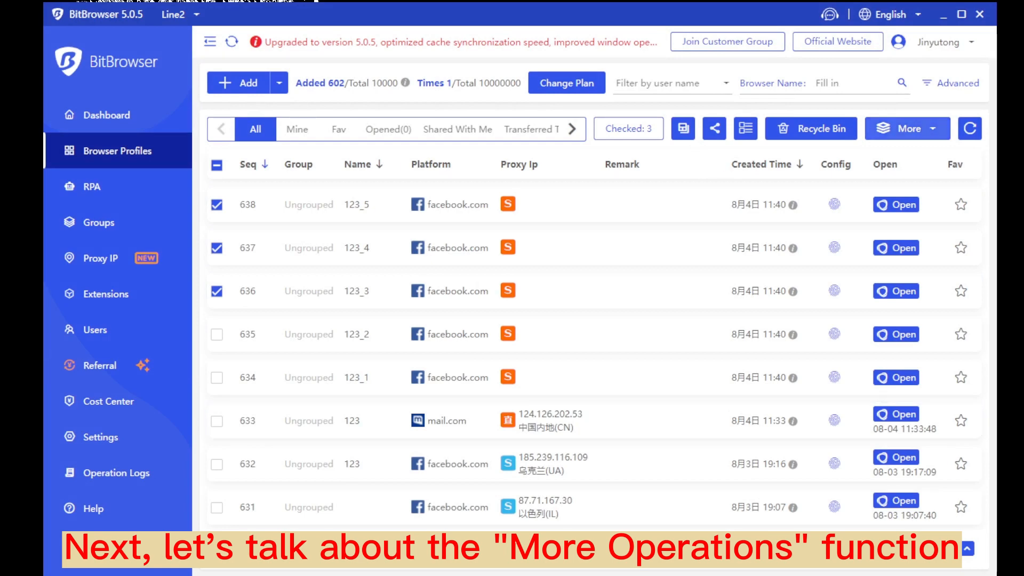
Open More and show the Batch Update Browsers, Close Browsers and Reopen Browser submenus
{"action": "left_click", "coordinate": [933, 132]}
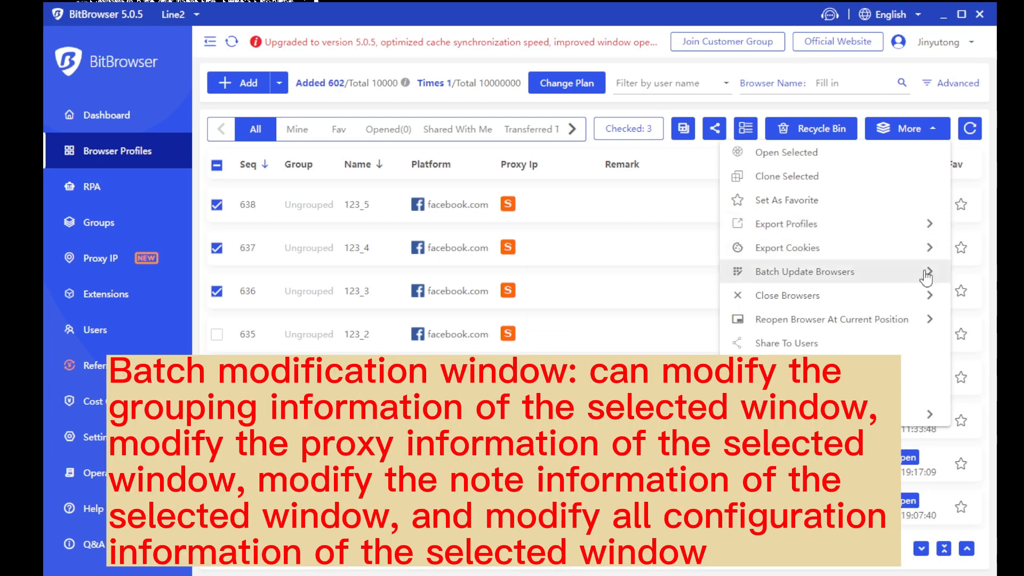
{"action": "mouse_move", "coordinate": [926, 275]}
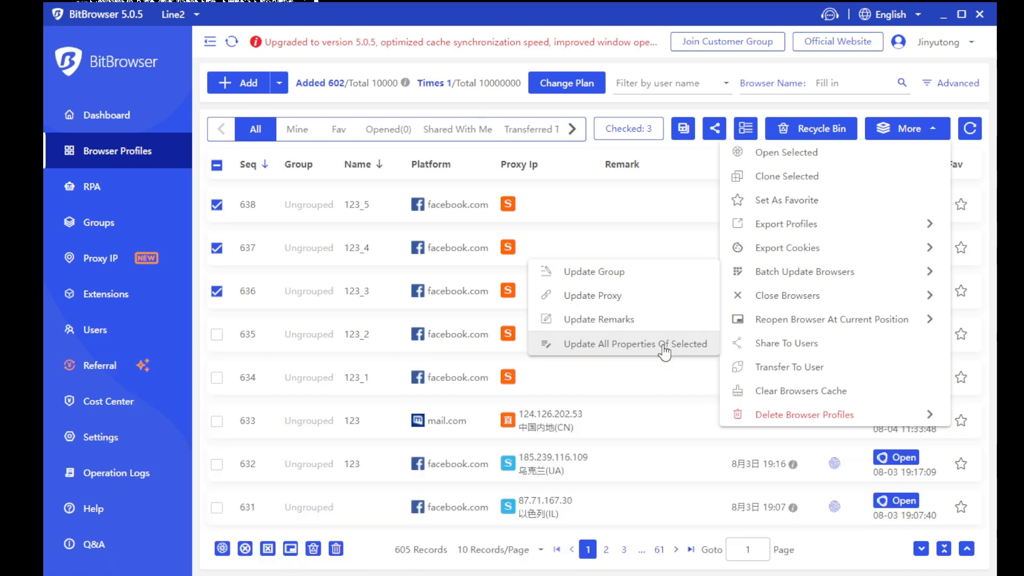
{"action": "mouse_move", "coordinate": [889, 304]}
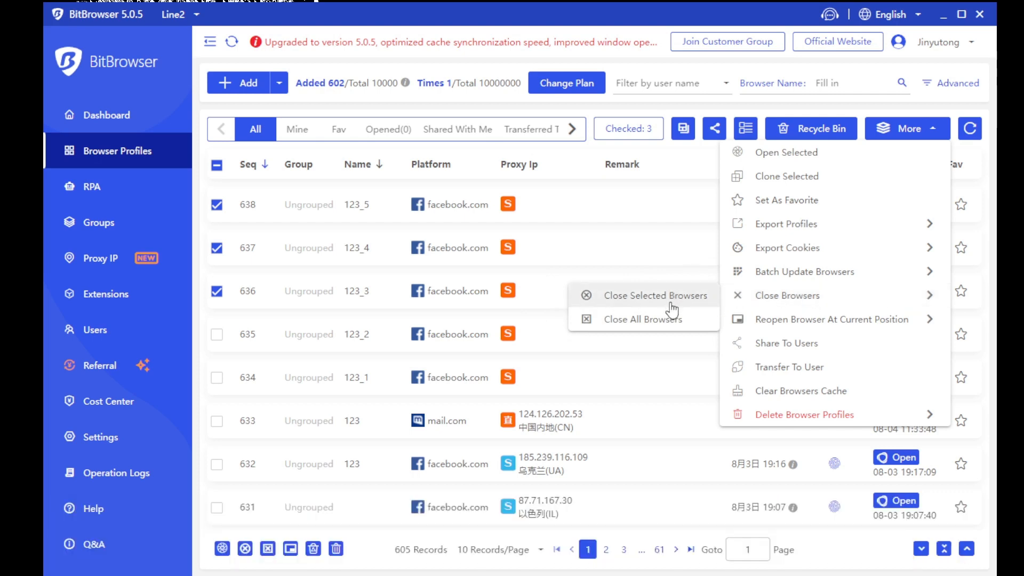
{"action": "mouse_move", "coordinate": [932, 321]}
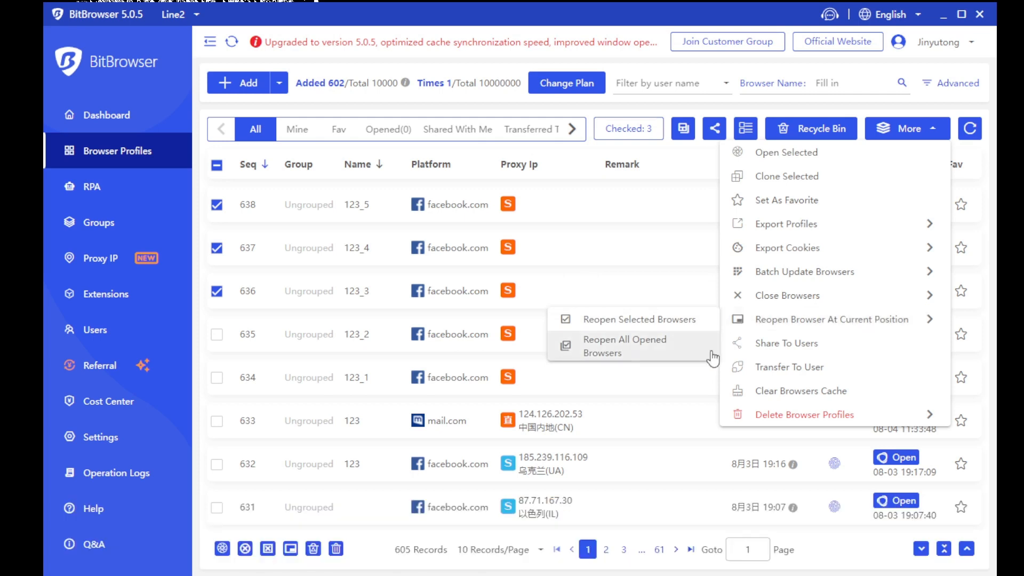
Open Share To Users for the checked profiles and close it without sharing
{"action": "left_click", "coordinate": [811, 351]}
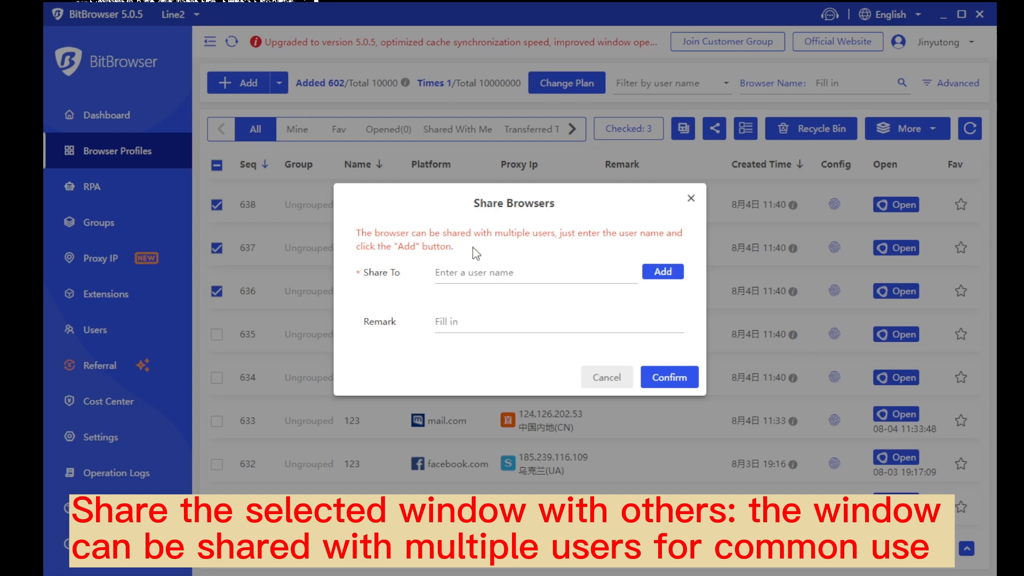
{"action": "left_click_drag", "start_coordinate": [472, 250], "coordinate": [354, 230]}
{"action": "left_click", "coordinate": [408, 216]}
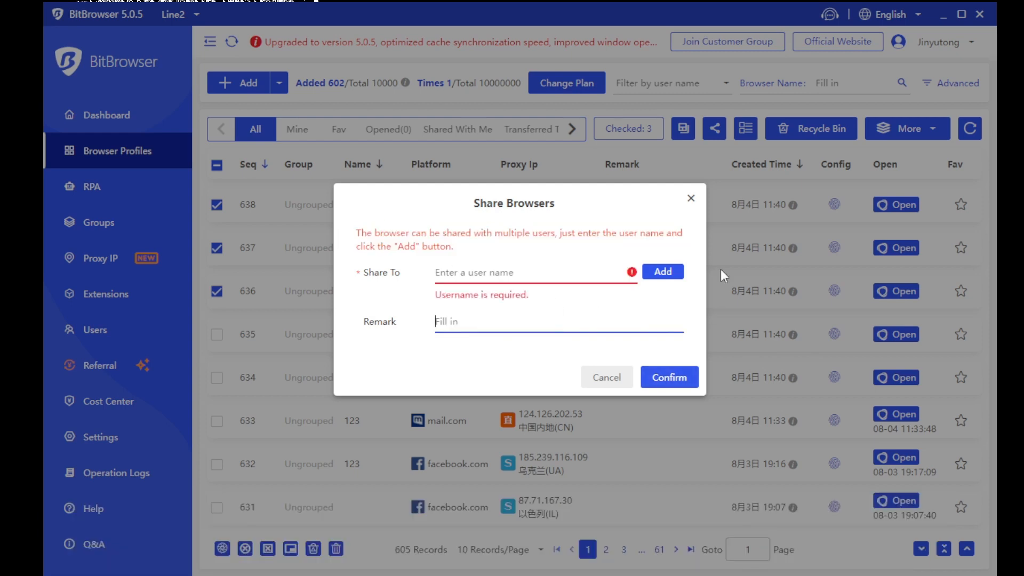
{"action": "left_click", "coordinate": [692, 198]}
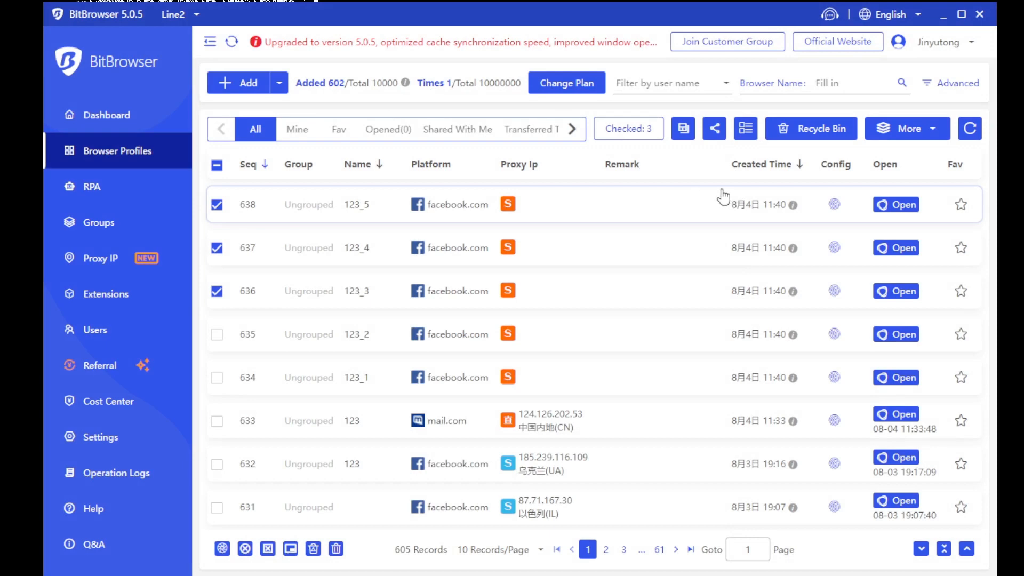
Open More ▸ Transfer To User and focus the recipient user and group name fields
{"action": "left_click", "coordinate": [912, 131]}
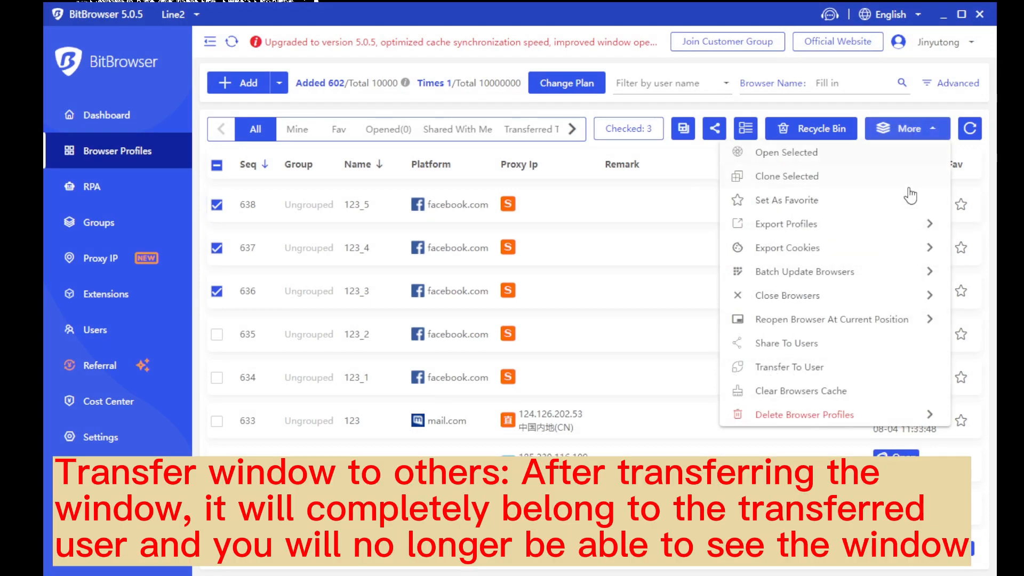
{"action": "left_click", "coordinate": [832, 367]}
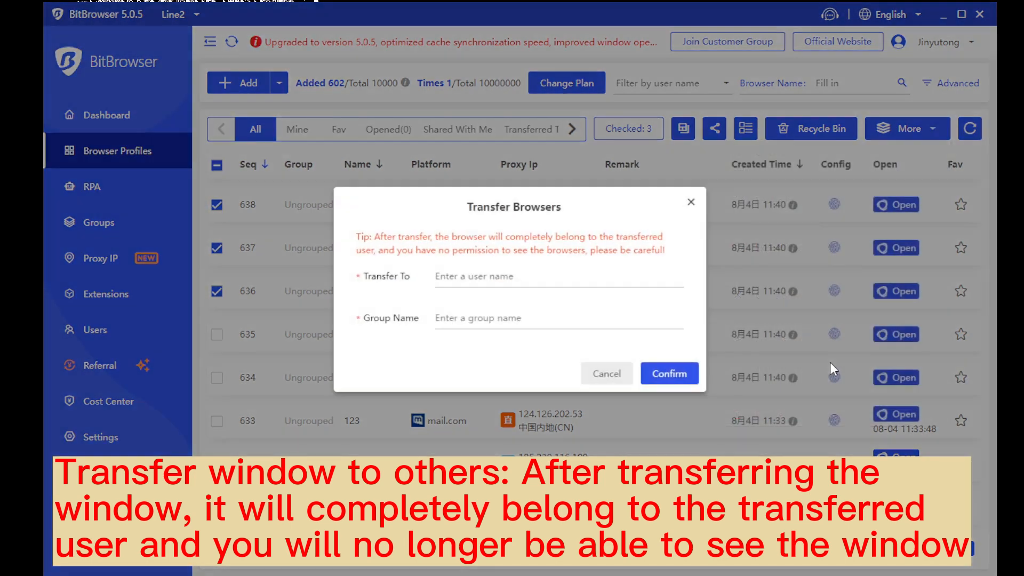
{"action": "left_click", "coordinate": [518, 281]}
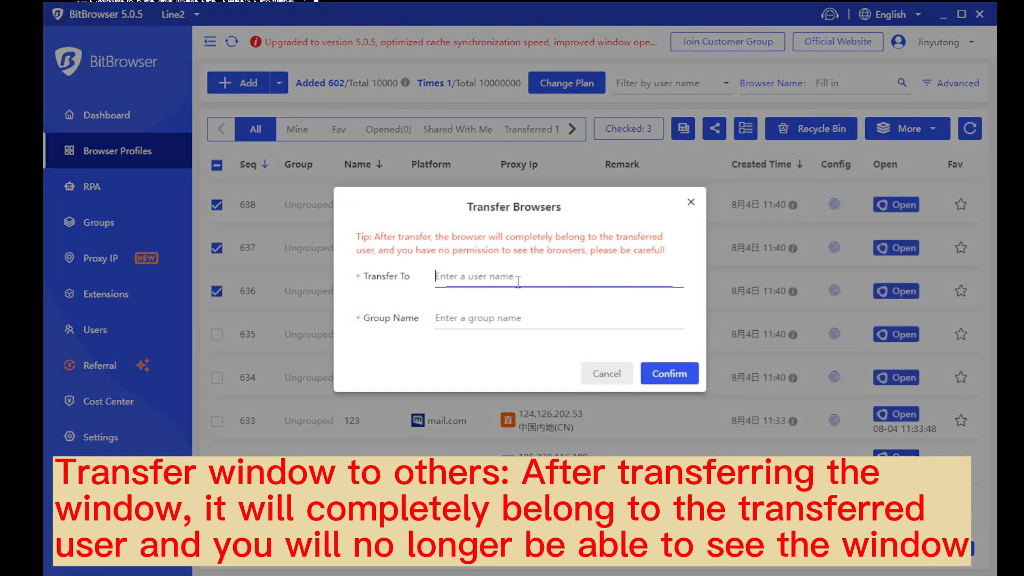
{"action": "left_click", "coordinate": [515, 325]}
Close the Transfer Browsers form and show the More menu's Delete Browser Profiles options
{"action": "left_click", "coordinate": [690, 202]}
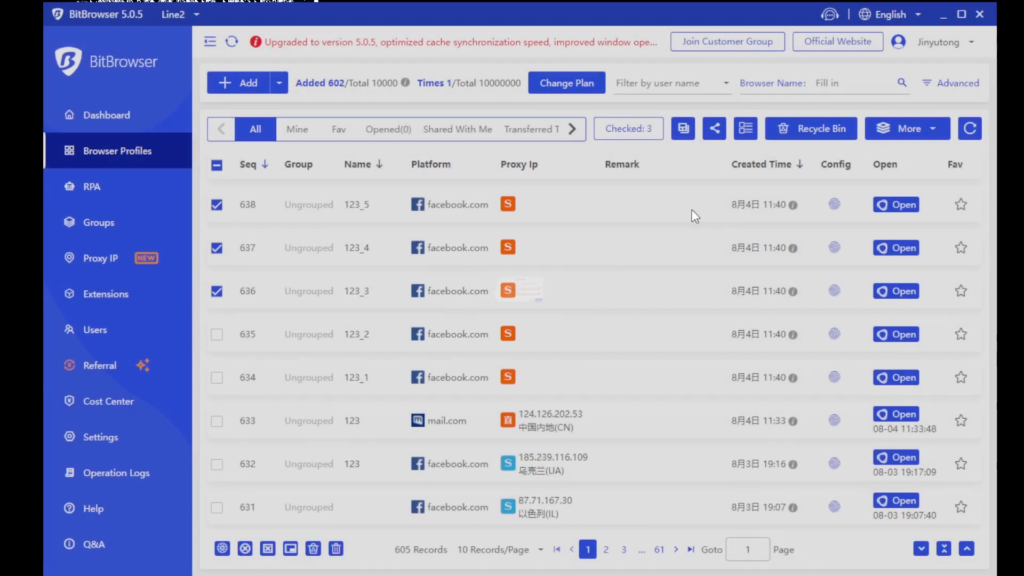
{"action": "left_click", "coordinate": [938, 131]}
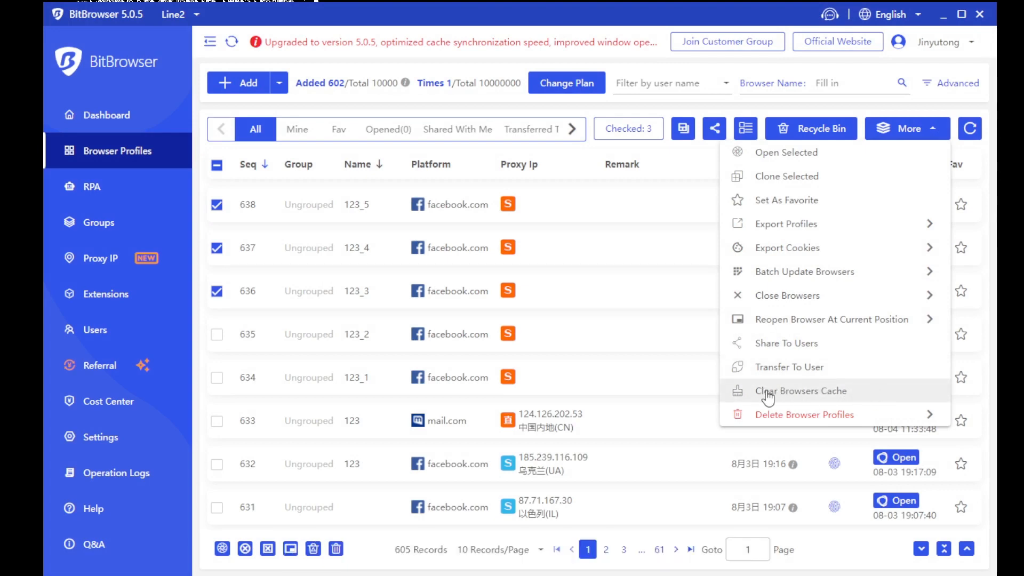
{"action": "mouse_move", "coordinate": [849, 414]}
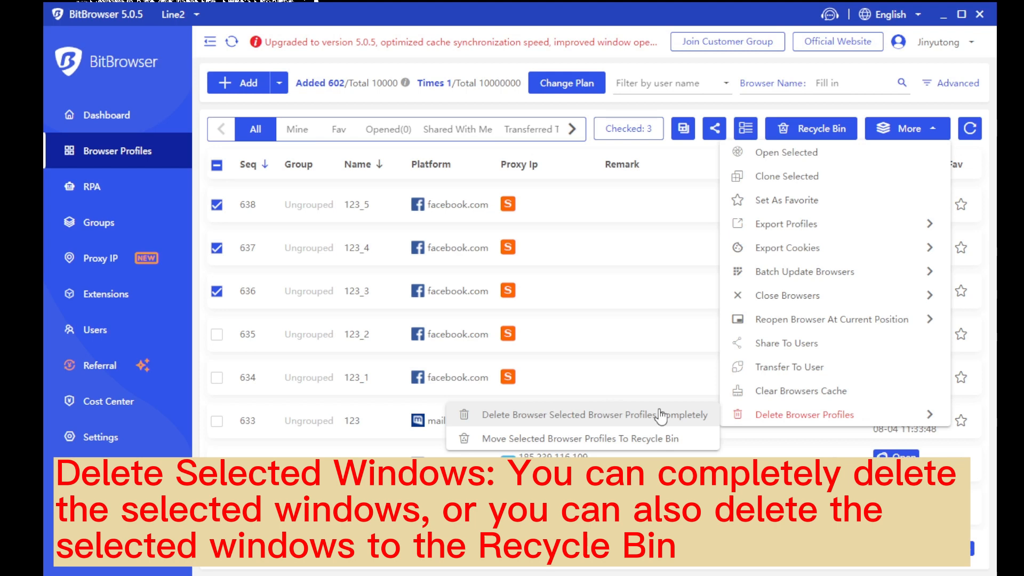
{"action": "left_click", "coordinate": [822, 135]}
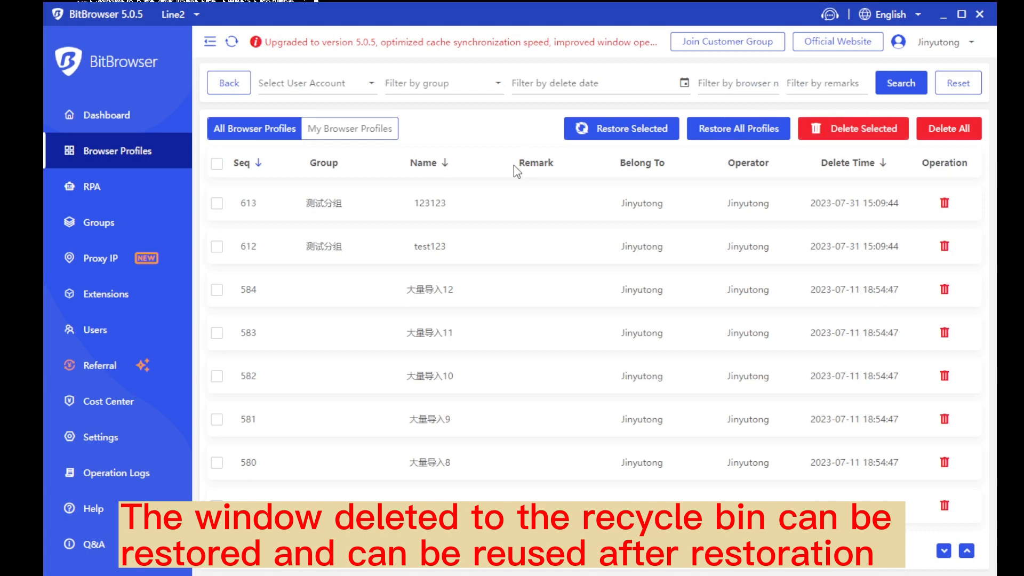
{"action": "left_click", "coordinate": [217, 164]}
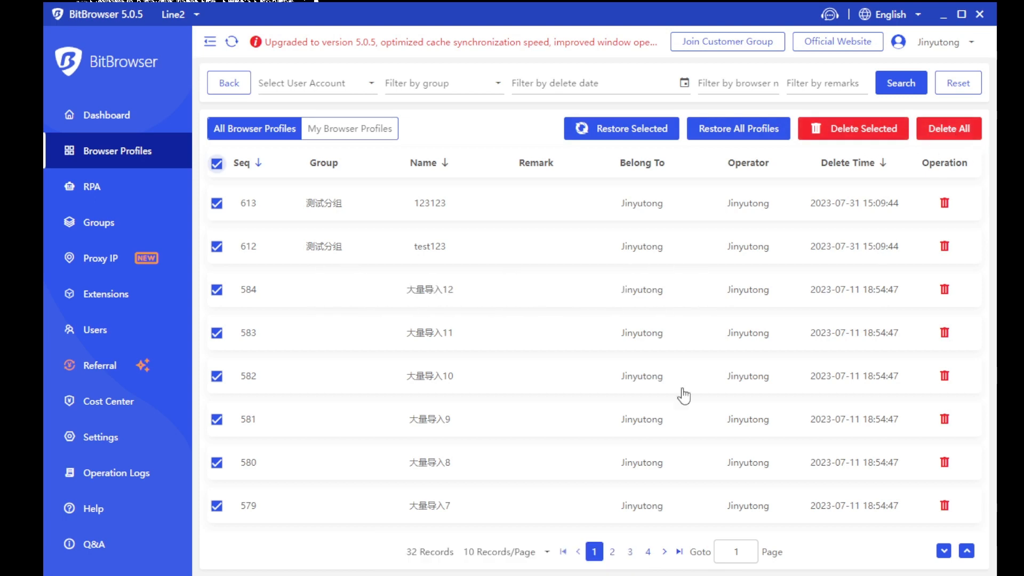
{"action": "left_click", "coordinate": [234, 85]}
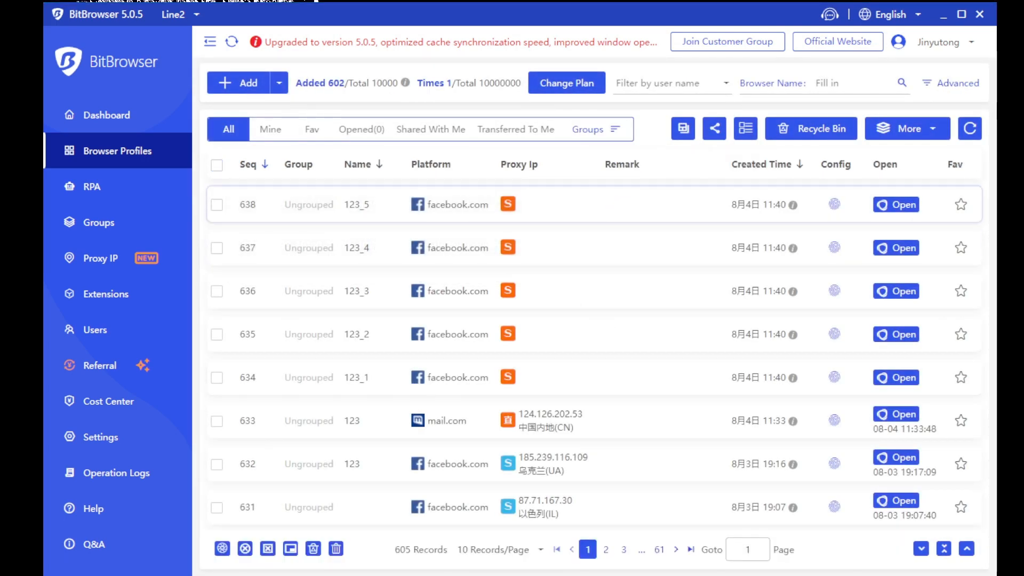
{"action": "left_click", "coordinate": [688, 126]}
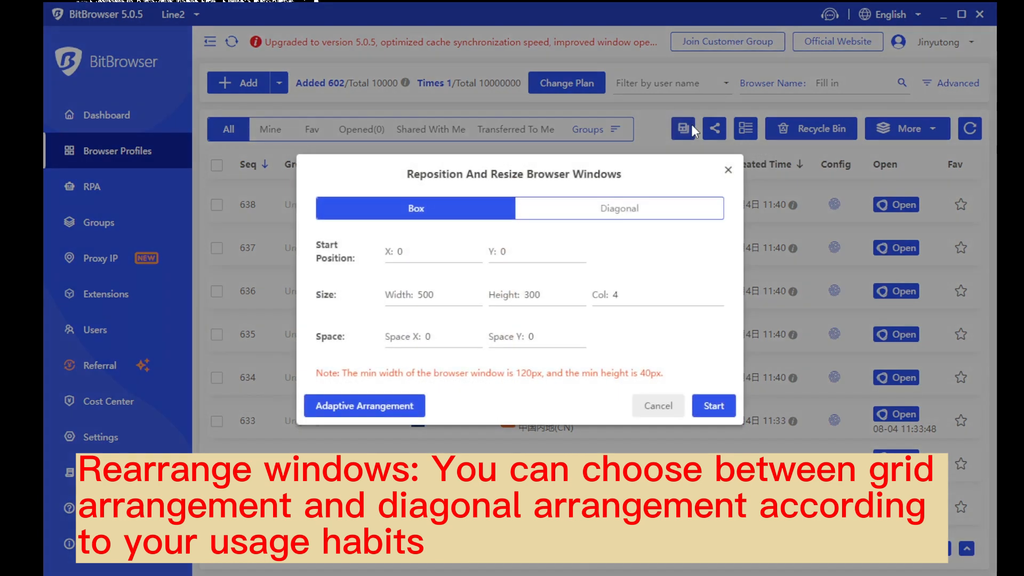
{"action": "left_click", "coordinate": [585, 215]}
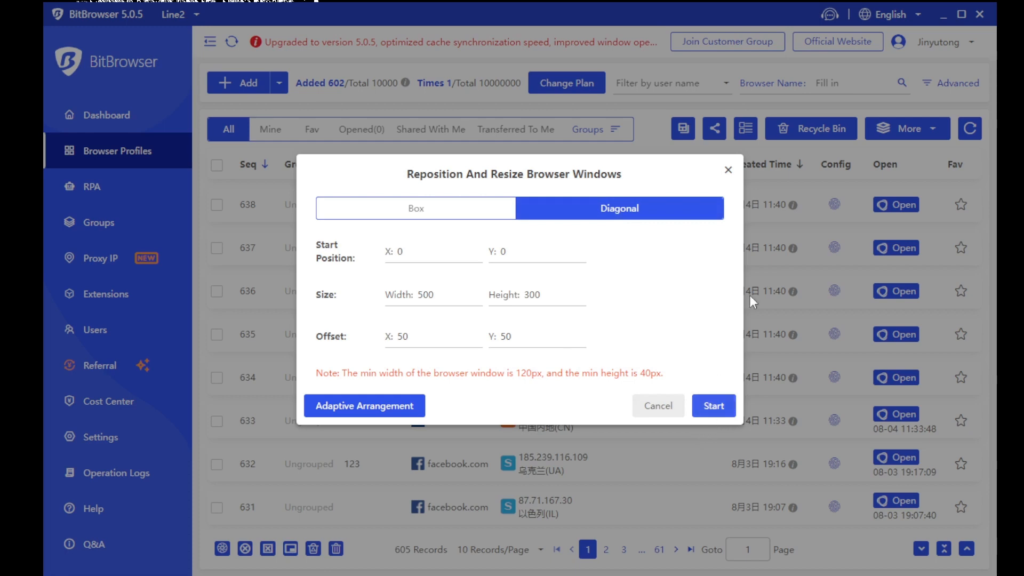
{"action": "left_click", "coordinate": [727, 170]}
{"action": "left_click", "coordinate": [714, 129]}
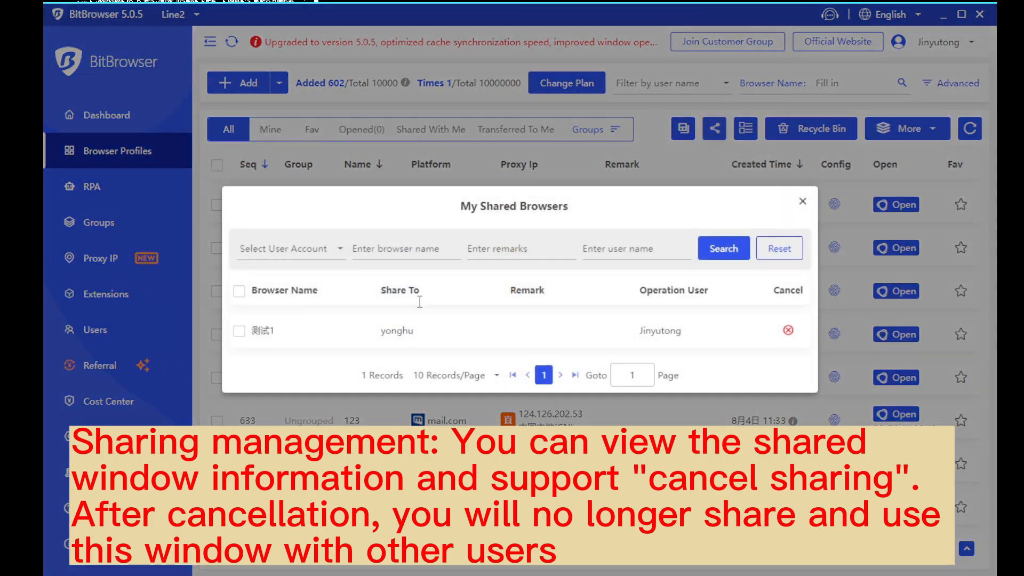
{"action": "left_click", "coordinate": [321, 245]}
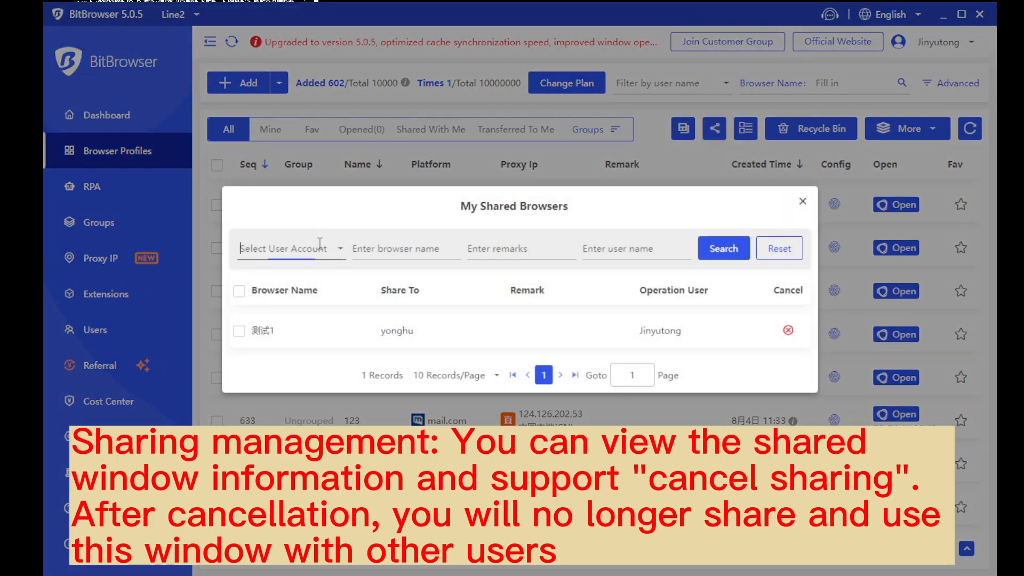
{"action": "left_click", "coordinate": [437, 251]}
{"action": "left_click", "coordinate": [526, 248]}
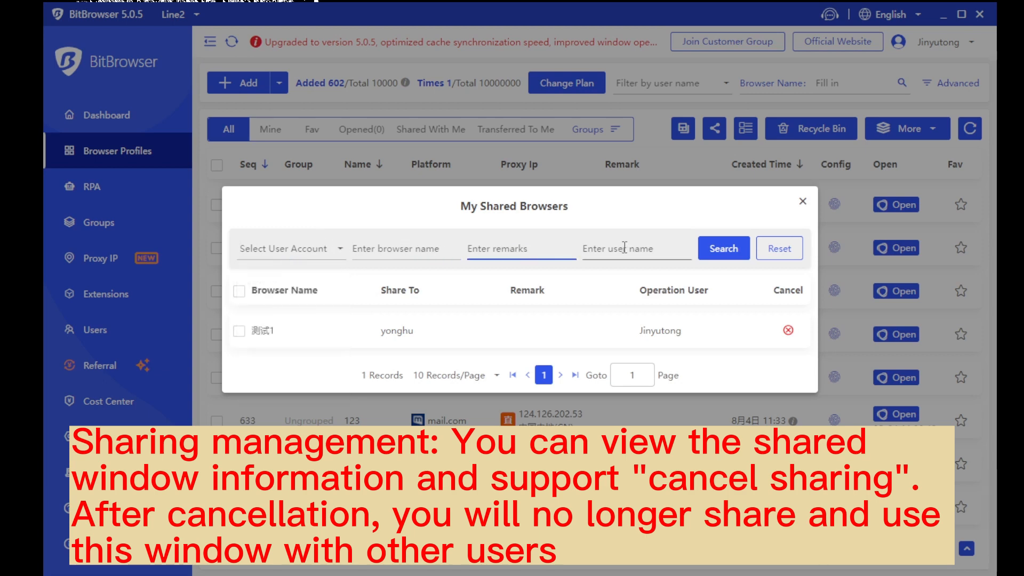
{"action": "left_click", "coordinate": [622, 248]}
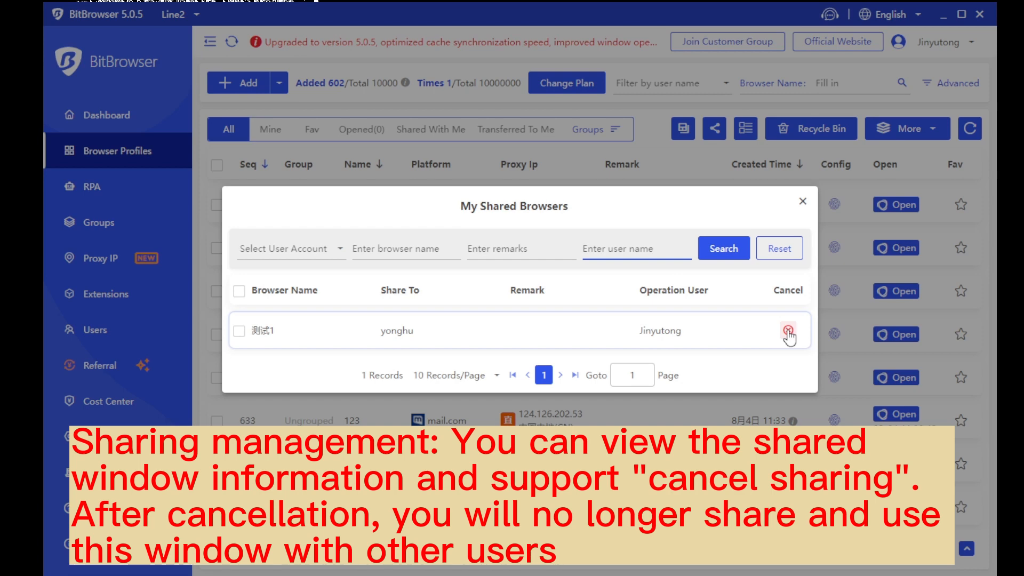
{"action": "left_click", "coordinate": [803, 201]}
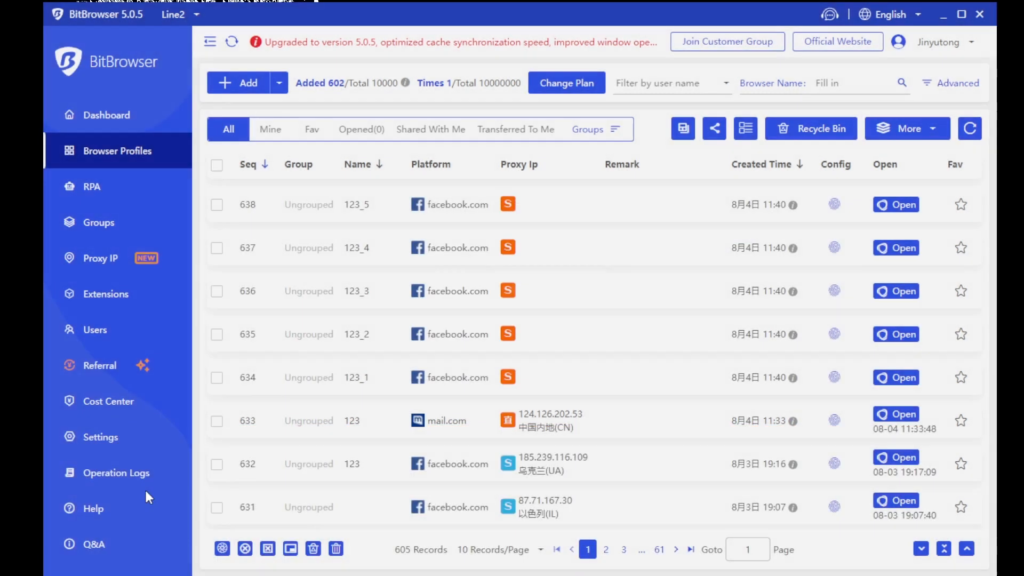
{"action": "left_click", "coordinate": [746, 128]}
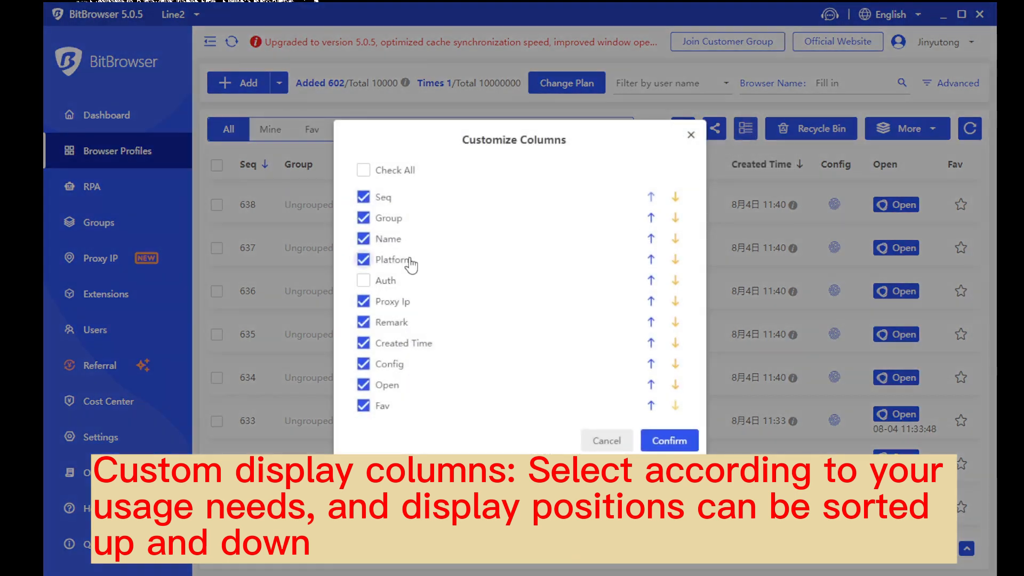
{"action": "left_click", "coordinate": [651, 260]}
{"action": "left_click", "coordinate": [651, 280]}
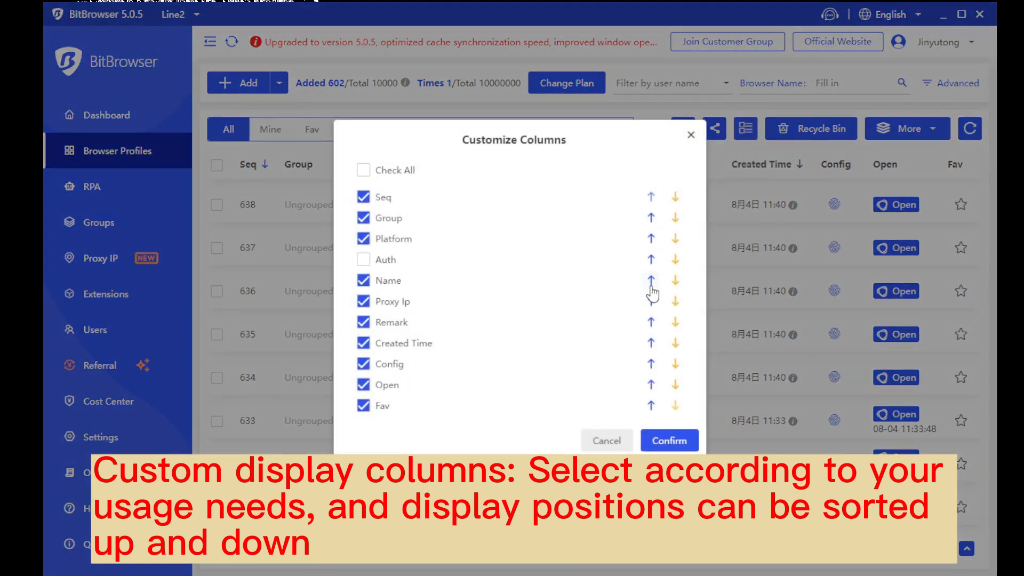
{"action": "left_click", "coordinate": [675, 301]}
{"action": "left_click", "coordinate": [675, 343]}
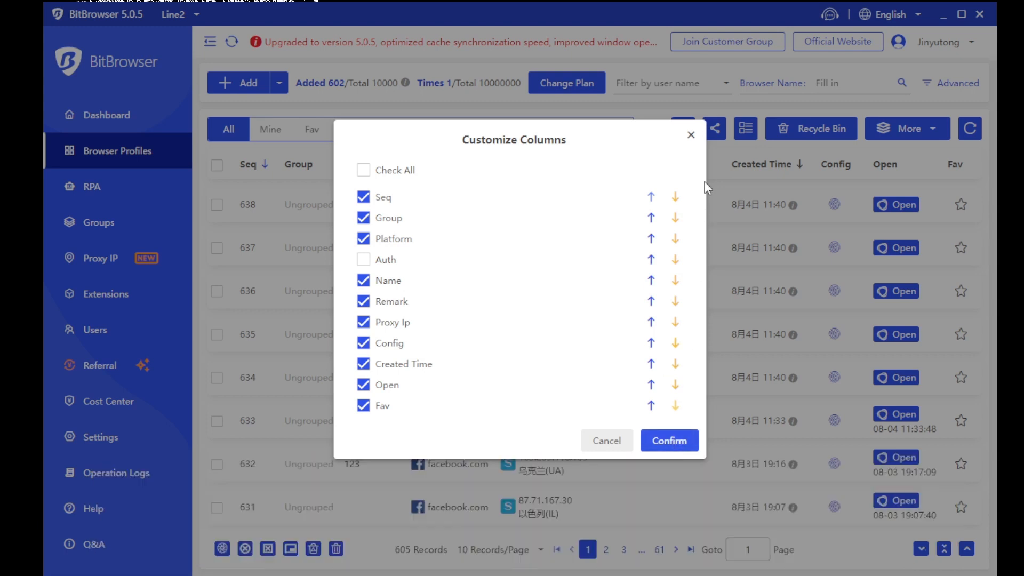
{"action": "left_click", "coordinate": [692, 137]}
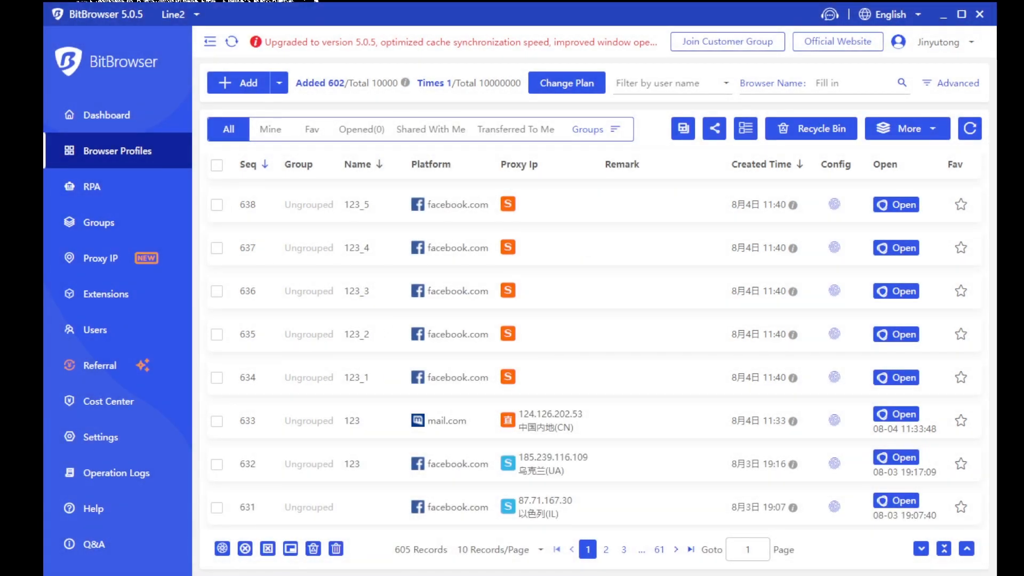
{"action": "left_click", "coordinate": [567, 82]}
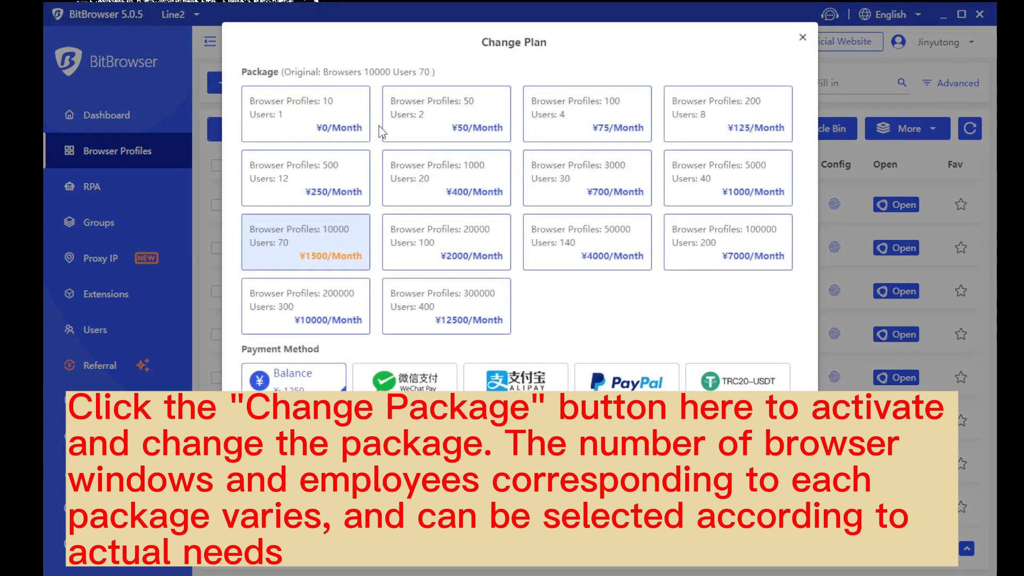
{"action": "left_click_drag", "start_coordinate": [483, 64], "coordinate": [598, 46]}
{"action": "left_click", "coordinate": [598, 46]}
{"action": "scroll", "coordinate": [320, 106], "scroll_direction": "down", "scroll_amount": 3}
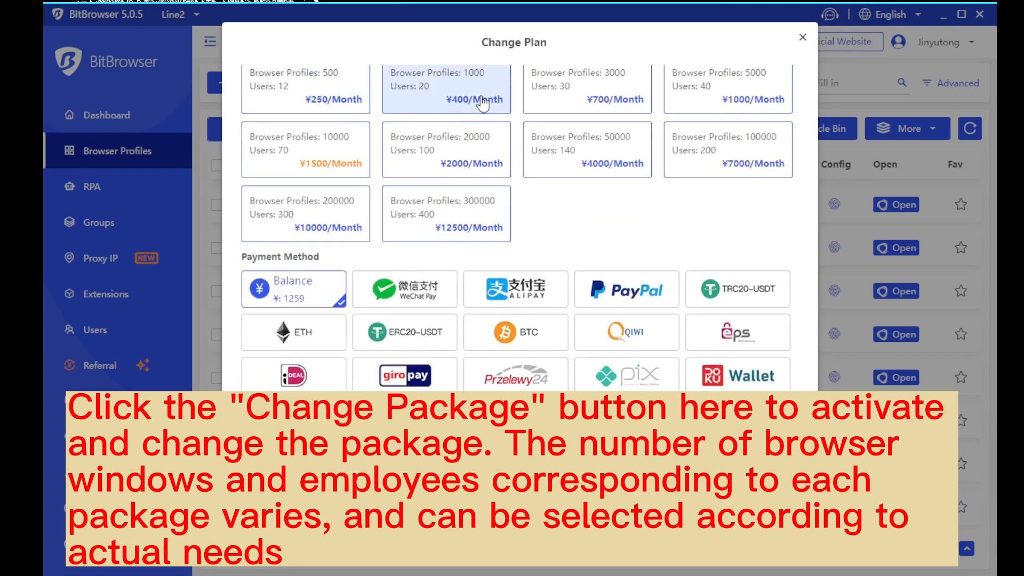
{"action": "left_click", "coordinate": [620, 110]}
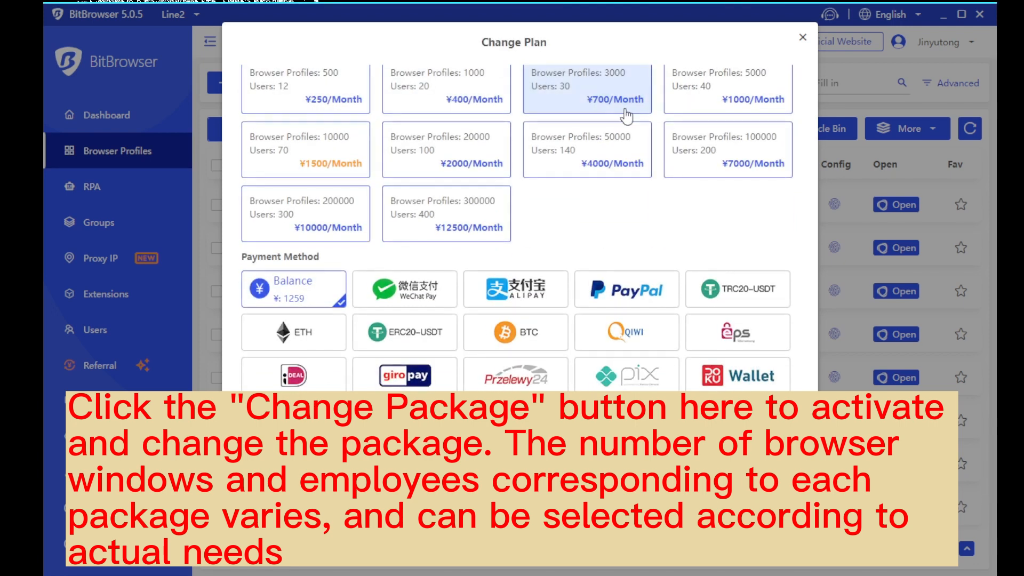
{"action": "left_click", "coordinate": [709, 151]}
{"action": "left_click", "coordinate": [493, 224]}
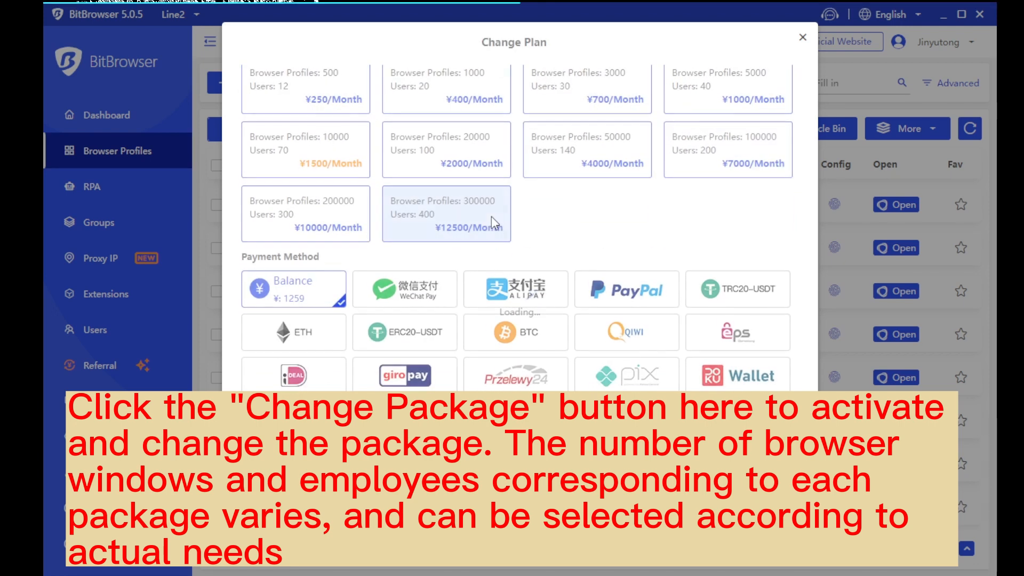
{"action": "left_click", "coordinate": [318, 219]}
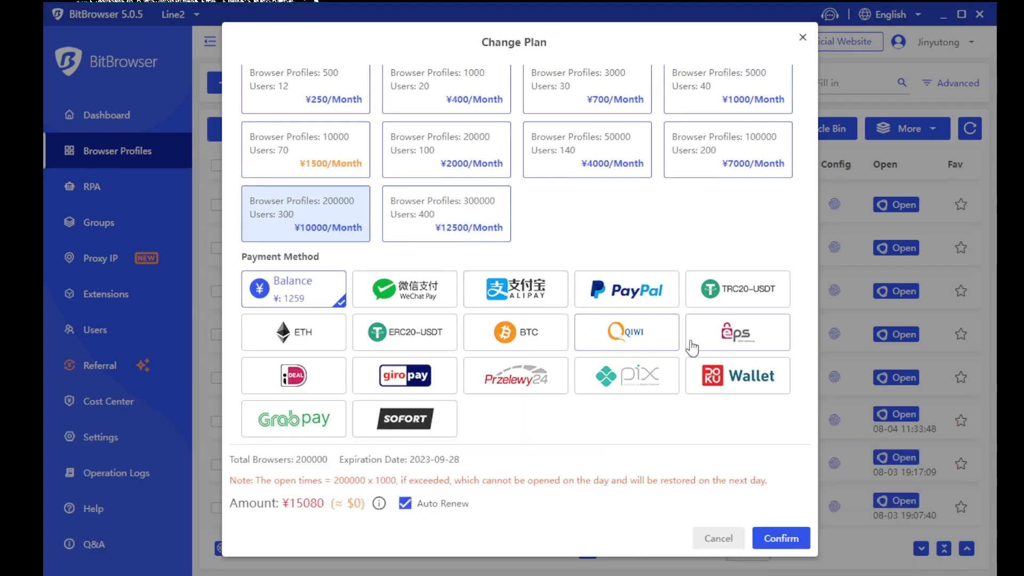
{"action": "left_click", "coordinate": [803, 37]}
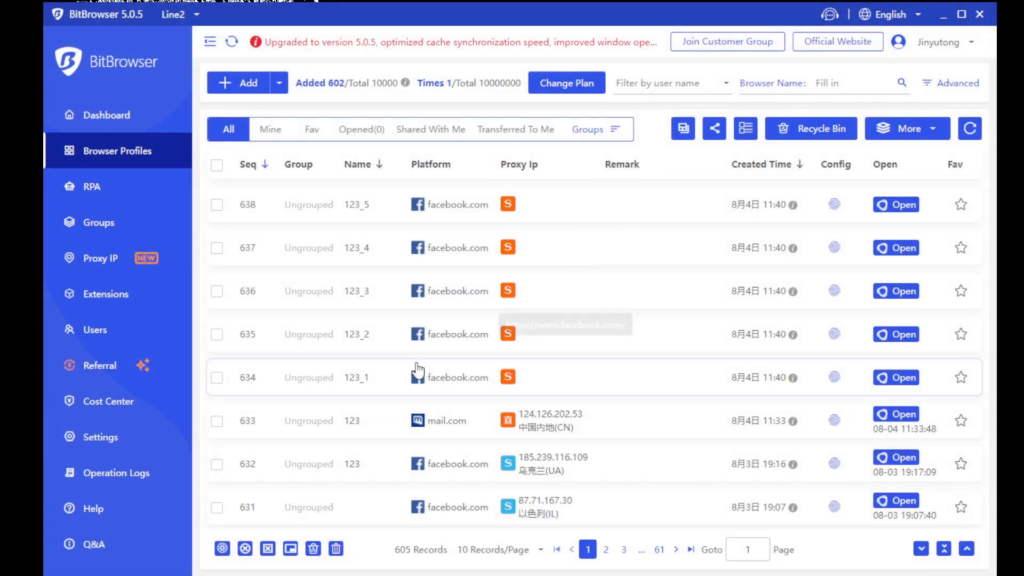
Open the RPA page, scroll through its 20 saved tasks, and start a new task
{"action": "left_click", "coordinate": [137, 184]}
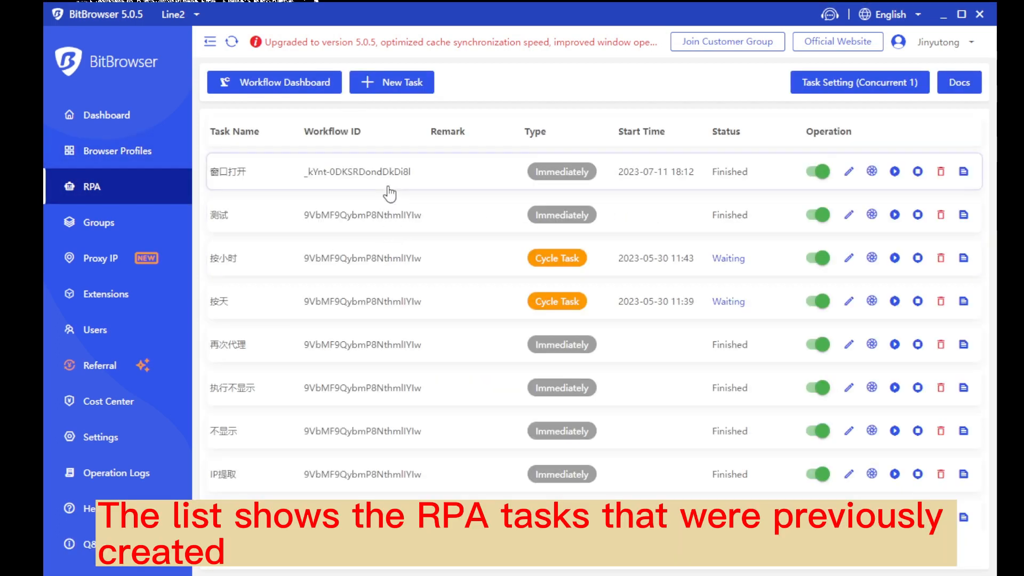
{"action": "scroll", "coordinate": [422, 309], "scroll_direction": "down", "scroll_amount": 1}
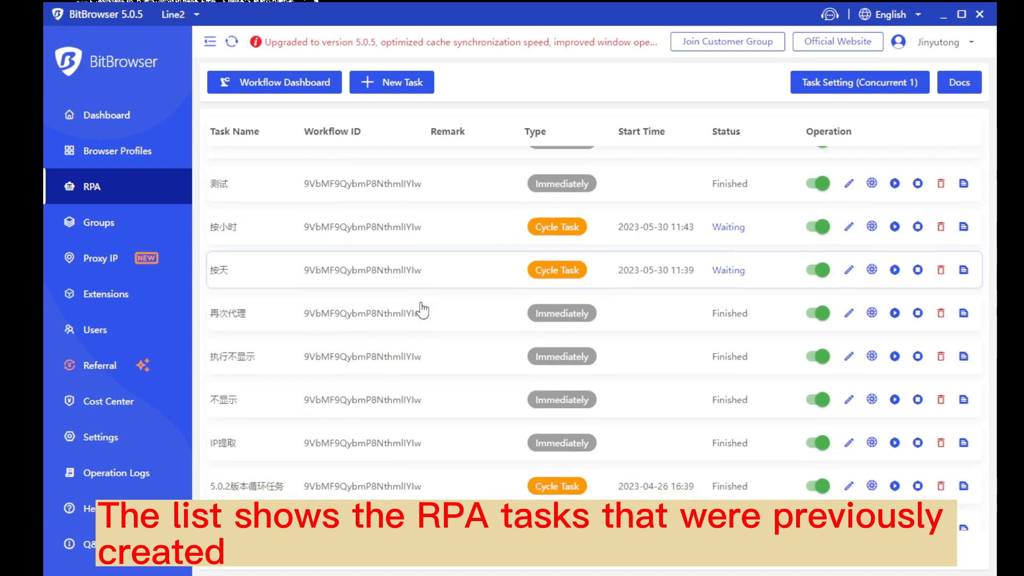
{"action": "scroll", "coordinate": [422, 309], "scroll_direction": "down", "scroll_amount": 1}
{"action": "scroll", "coordinate": [423, 201], "scroll_direction": "up", "scroll_amount": 2}
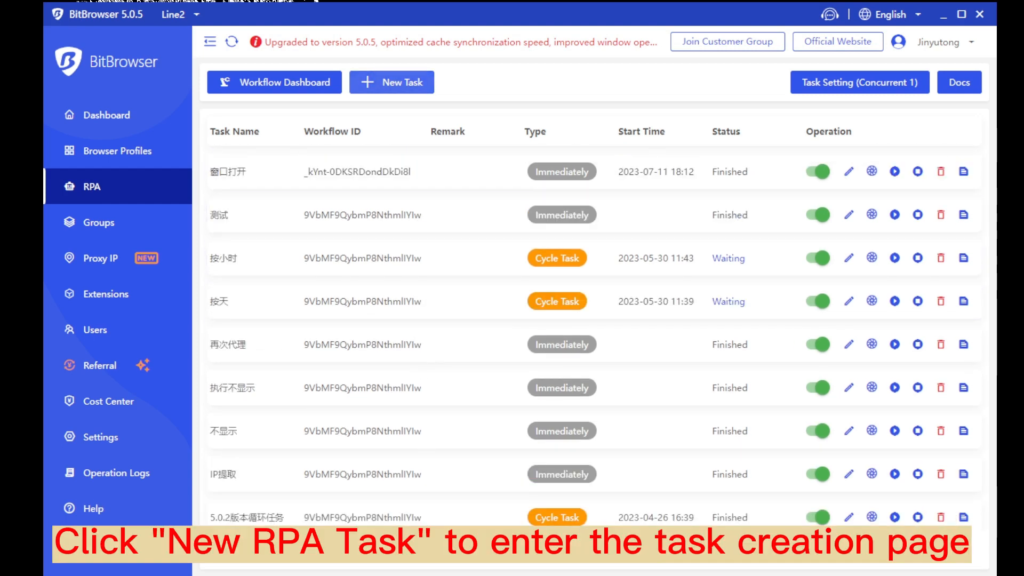
{"action": "left_click", "coordinate": [408, 83]}
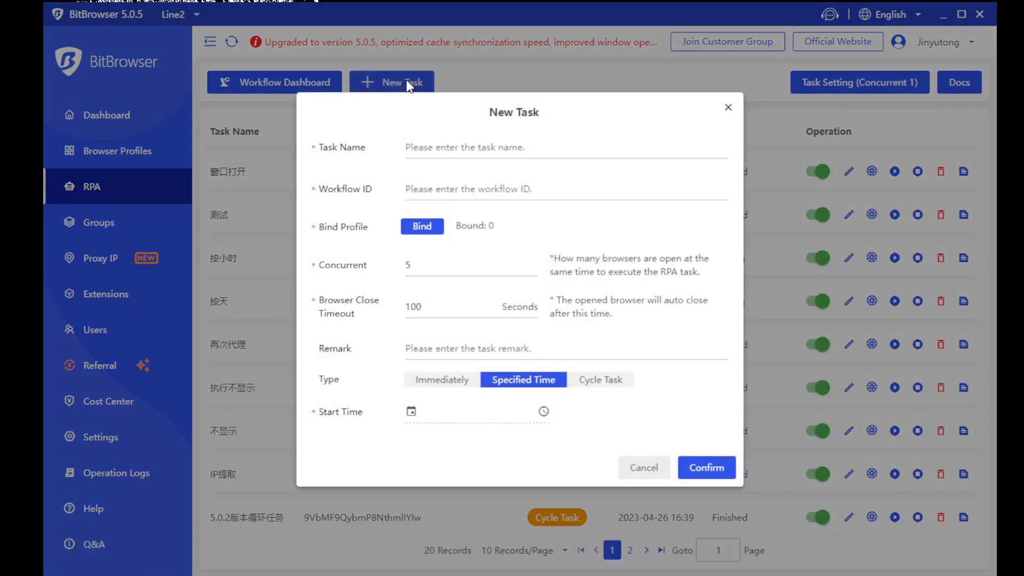
Select Cycle Task in the New Task form, then close it without saving
{"action": "left_click", "coordinate": [601, 379]}
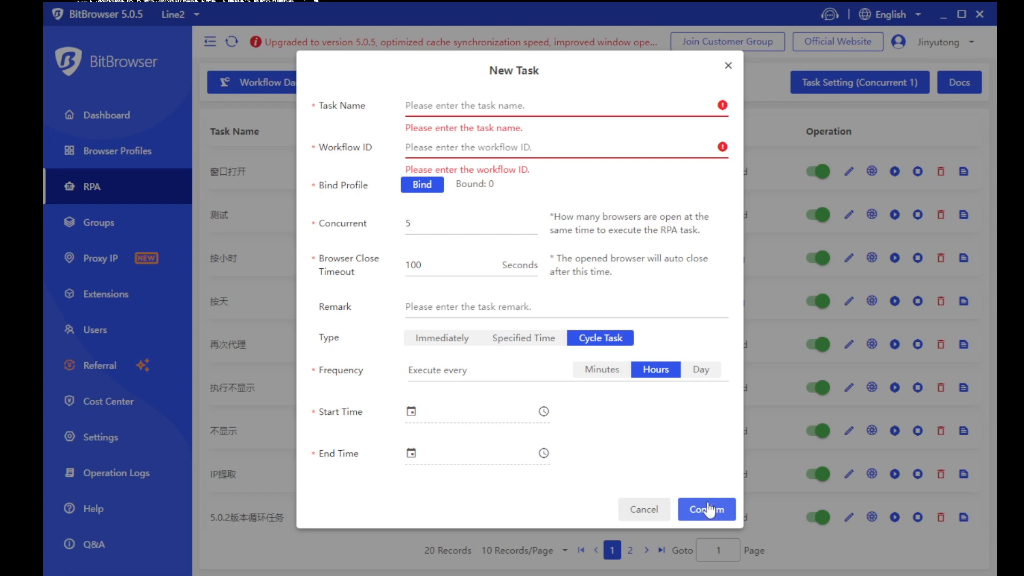
{"action": "left_click", "coordinate": [729, 65]}
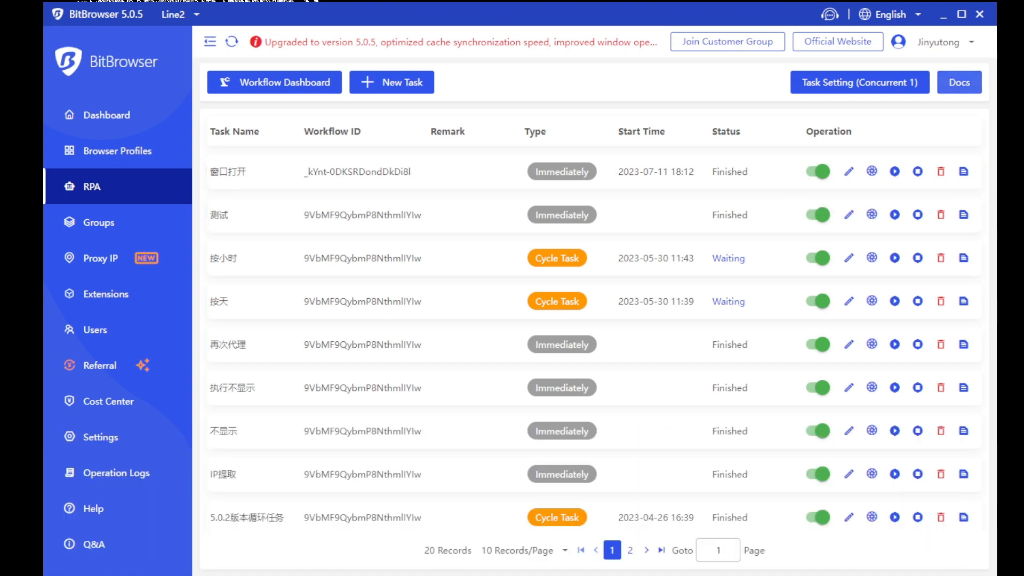
Go to the Groups page listing six groups and bring up the Add Group form
{"action": "left_click", "coordinate": [117, 230]}
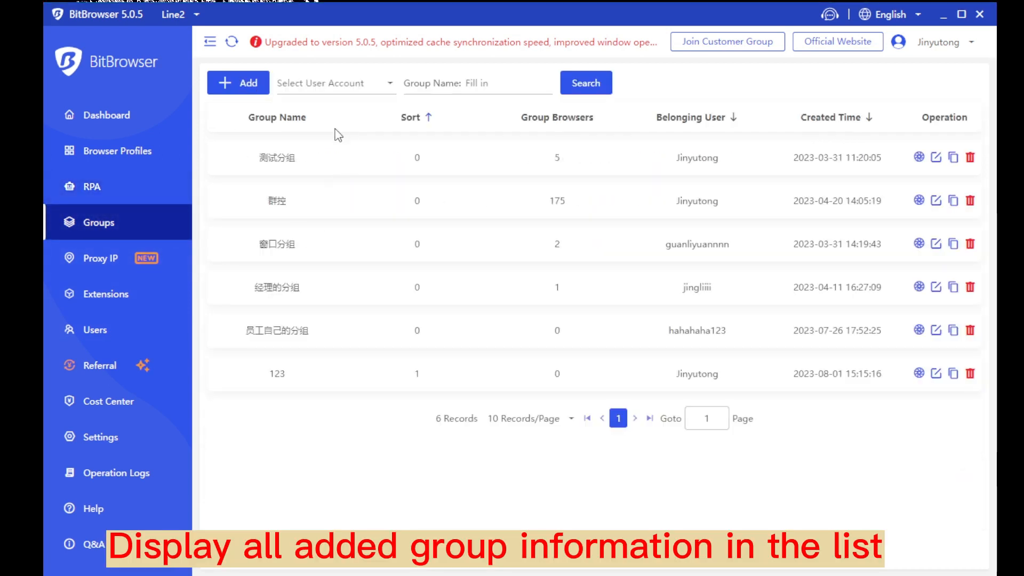
{"action": "left_click_drag", "start_coordinate": [373, 243], "coordinate": [372, 381]}
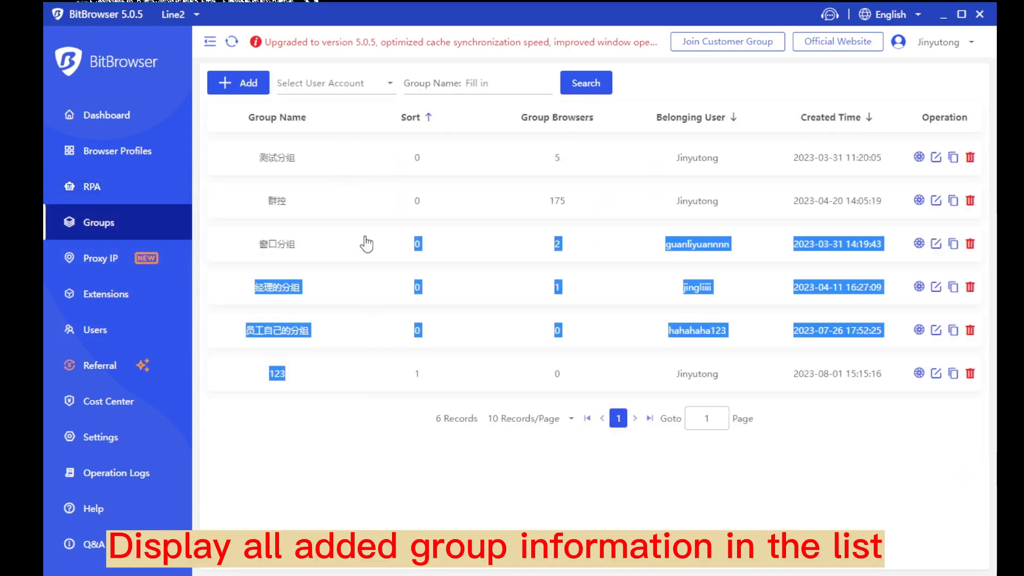
{"action": "left_click", "coordinate": [347, 197]}
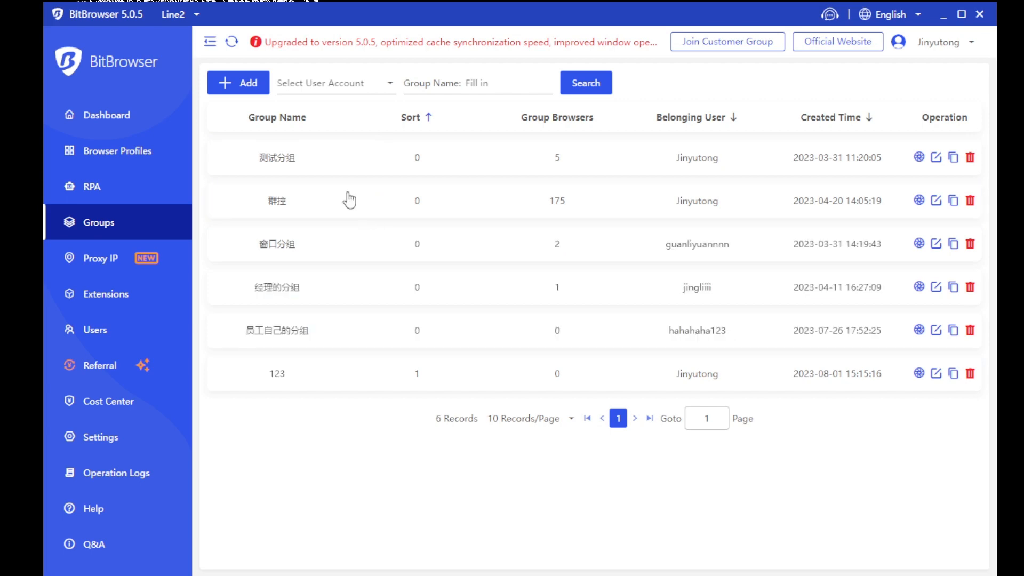
{"action": "left_click", "coordinate": [240, 80]}
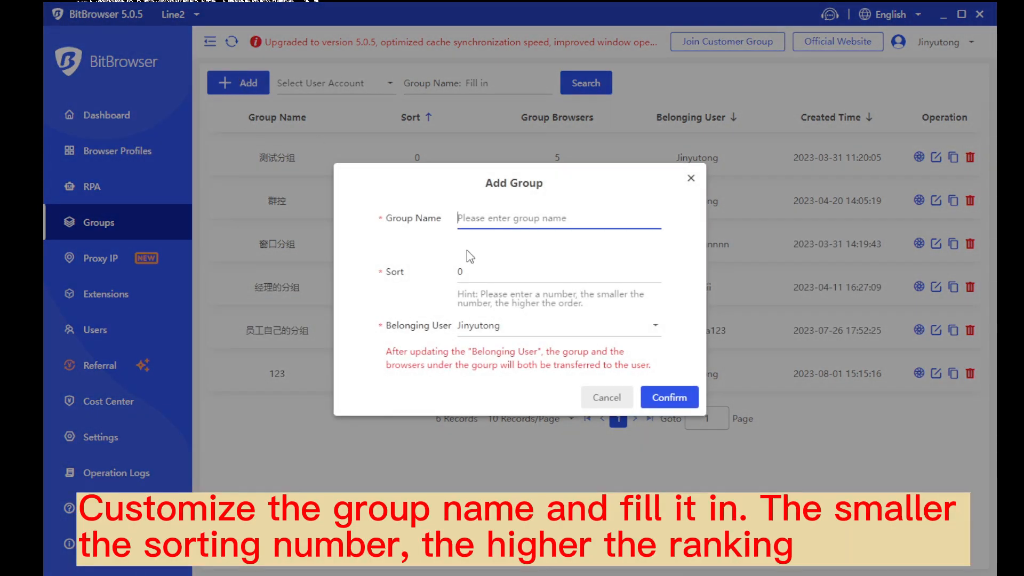
Look over the Add Group form's Sort number hint and belonging user field, then close it unsaved
{"action": "left_click_drag", "start_coordinate": [443, 223], "coordinate": [392, 221]}
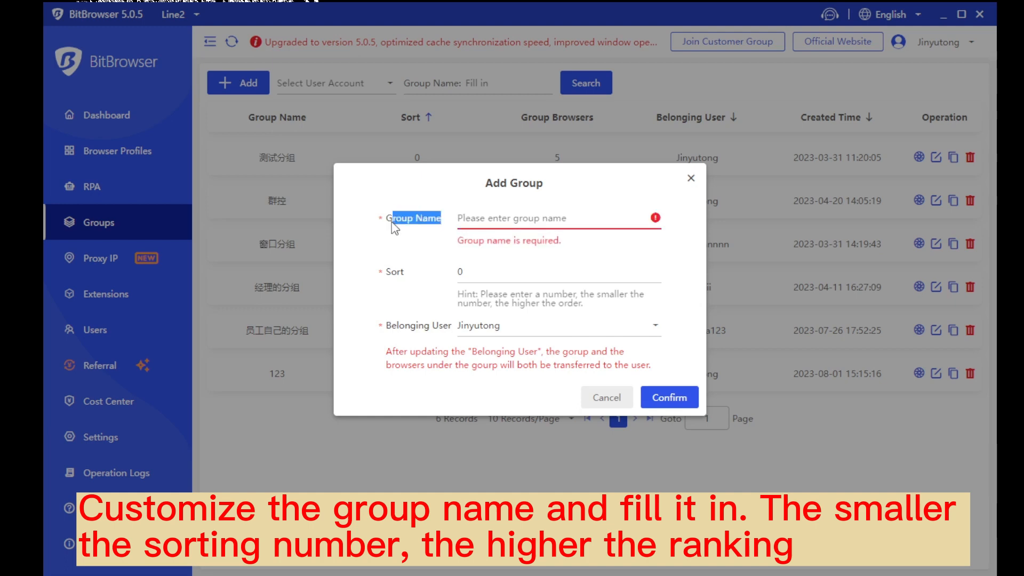
{"action": "left_click", "coordinate": [418, 225]}
{"action": "left_click_drag", "start_coordinate": [419, 270], "coordinate": [386, 274]}
{"action": "left_click", "coordinate": [499, 272]}
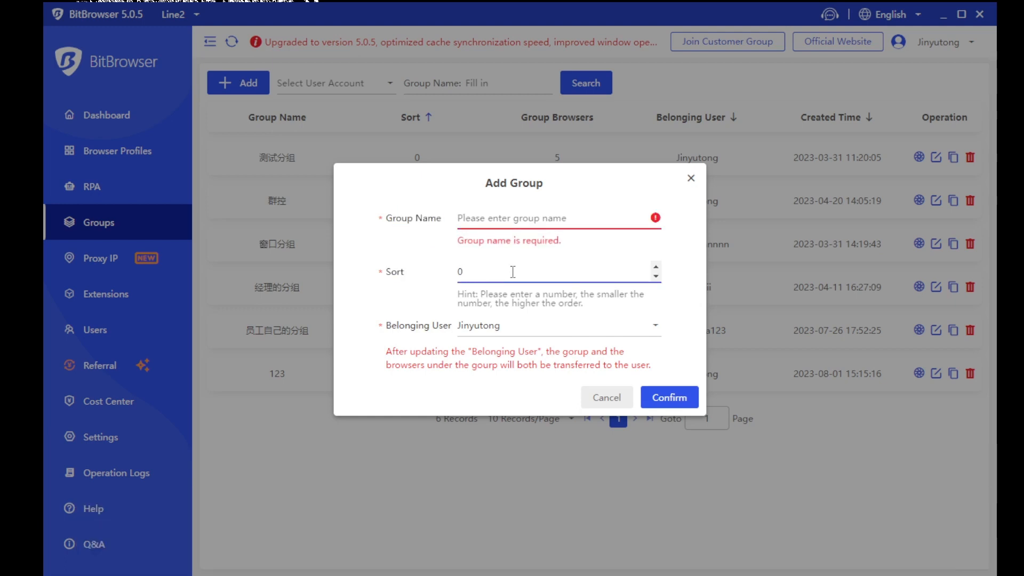
{"action": "mouse_move", "coordinate": [460, 295]}
{"action": "left_mouse_down"}
{"action": "mouse_move", "coordinate": [498, 326]}
{"action": "mouse_move", "coordinate": [610, 308]}
{"action": "left_mouse_up"}
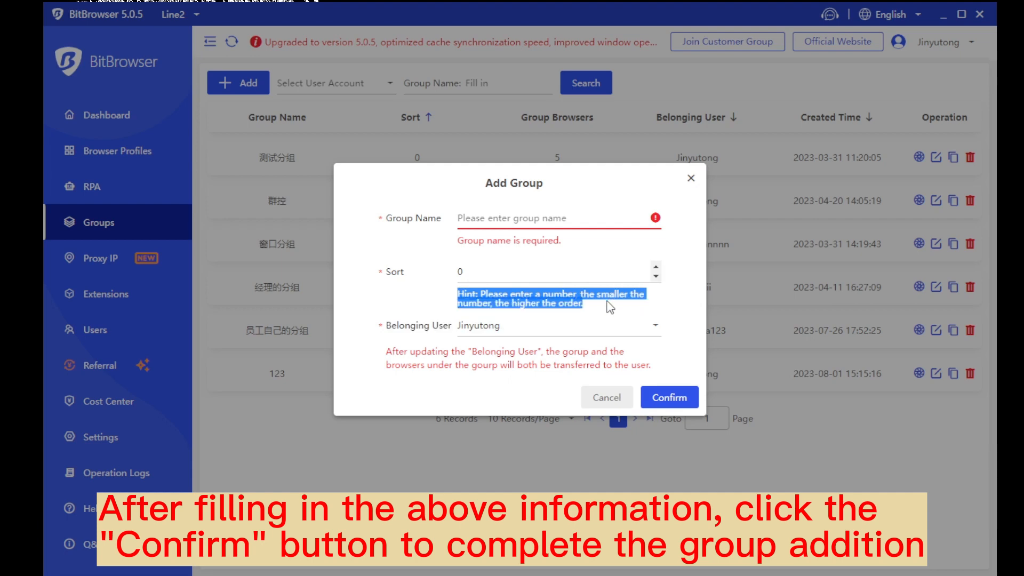
{"action": "left_click", "coordinate": [608, 305]}
{"action": "left_click", "coordinate": [644, 311]}
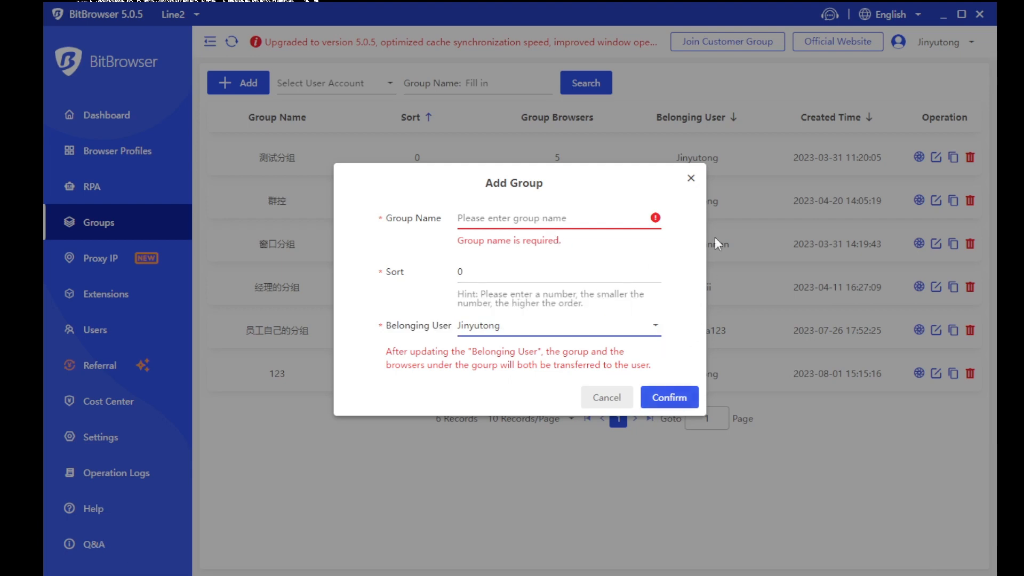
{"action": "left_click", "coordinate": [692, 177]}
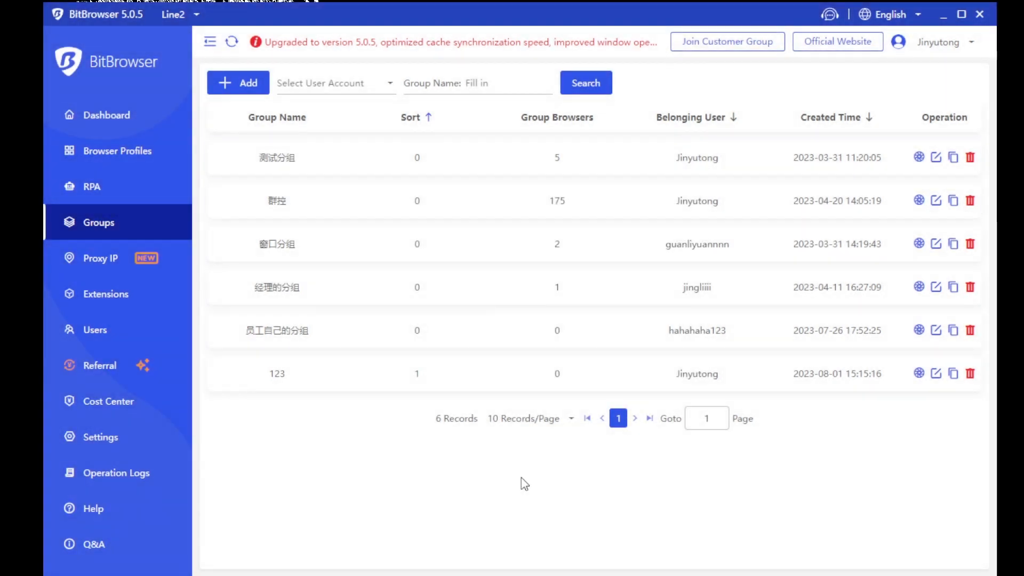
In Proxy IP, glance at the recommended Chinese providers, then show Proxy Management's 7 saved proxies
{"action": "left_click", "coordinate": [121, 269]}
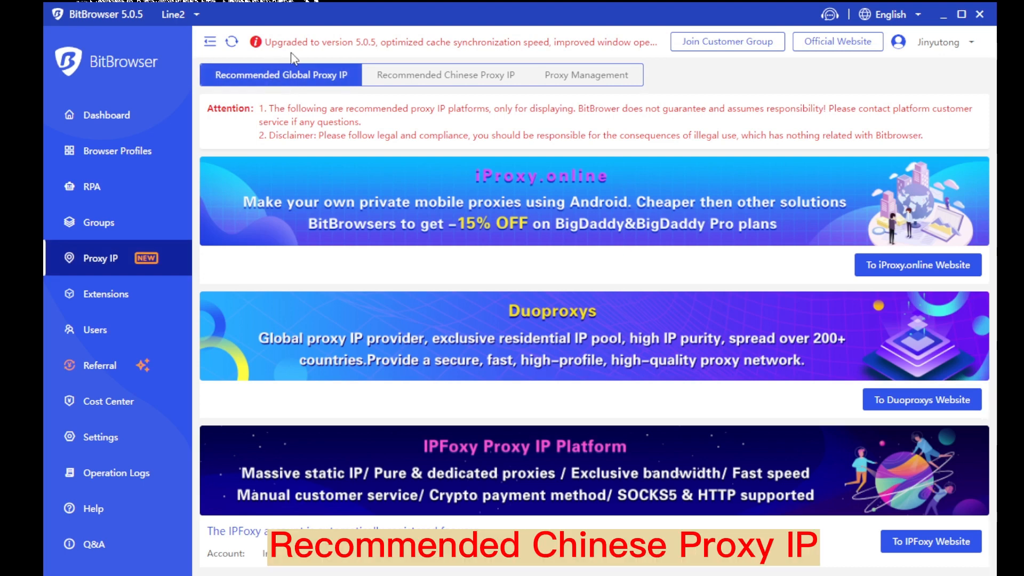
{"action": "left_click", "coordinate": [405, 80]}
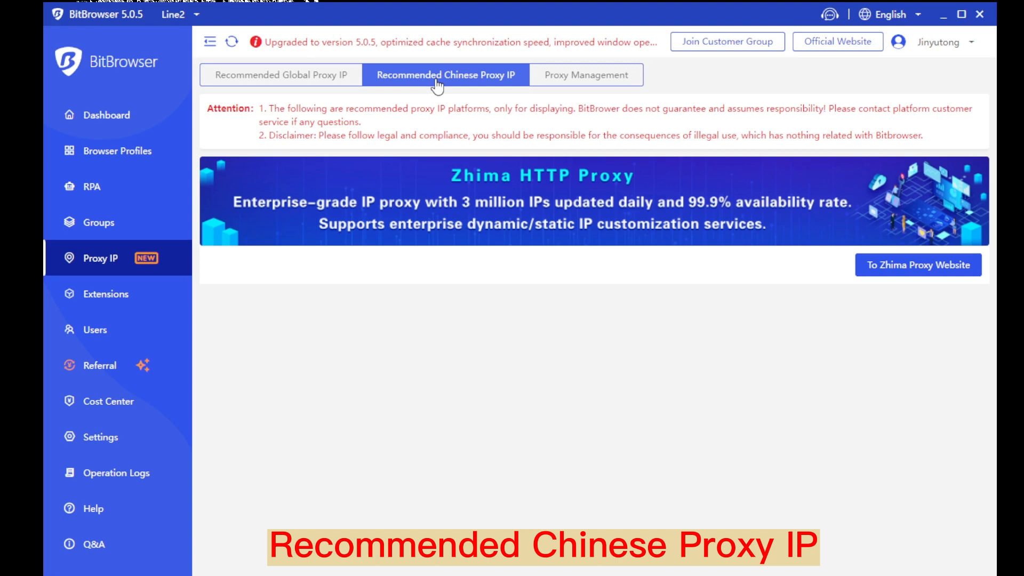
{"action": "left_click", "coordinate": [613, 83]}
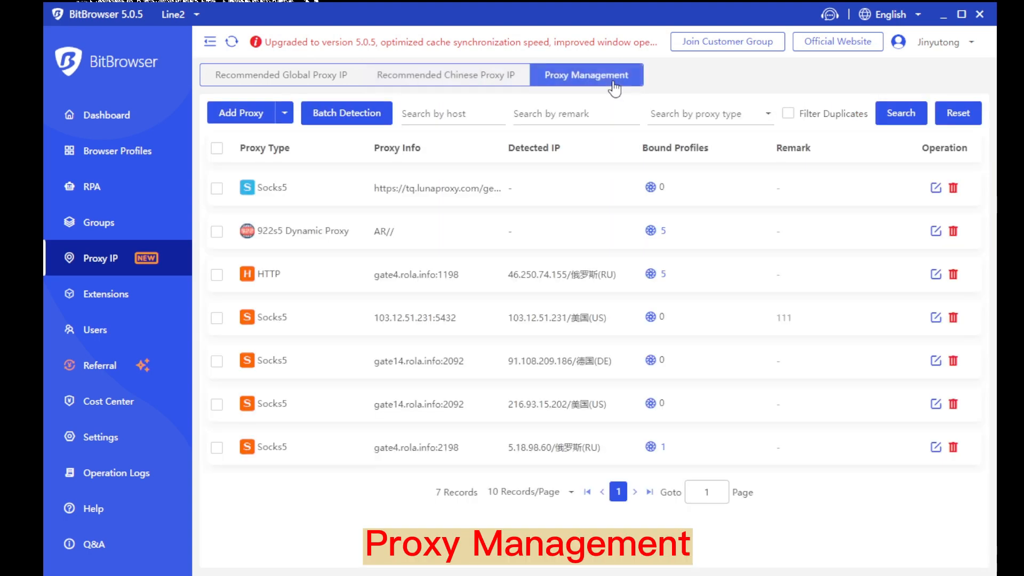
Select all seven proxies, then in Add Proxy try Extract By API before returning to Custom
{"action": "left_click", "coordinate": [216, 148]}
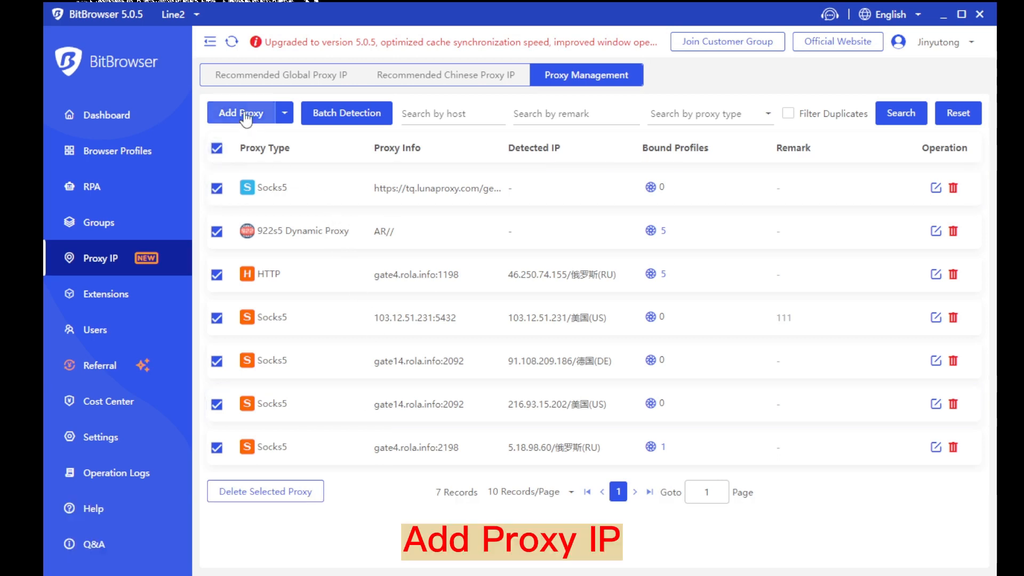
{"action": "left_click", "coordinate": [244, 114]}
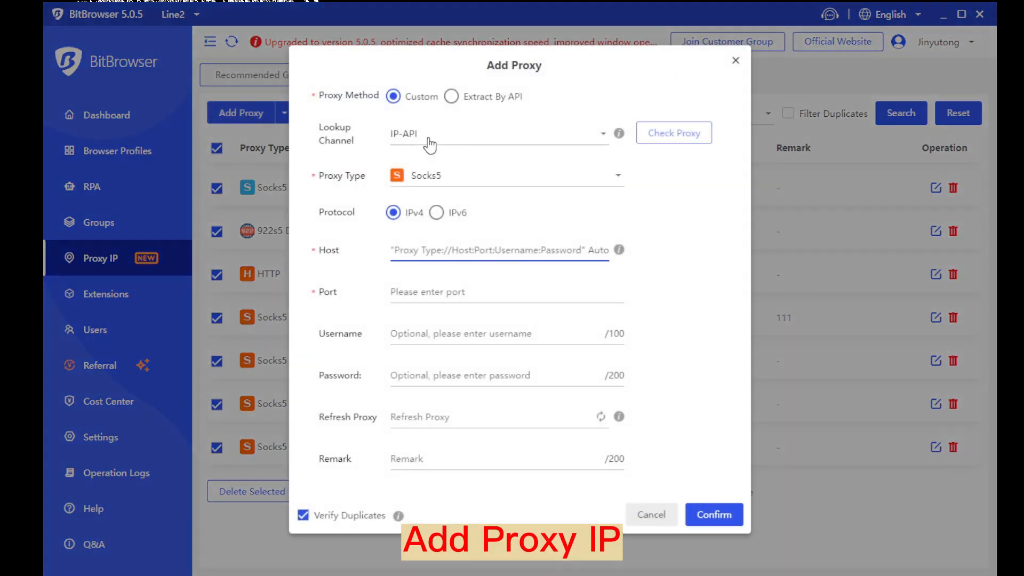
{"action": "left_click", "coordinate": [451, 96]}
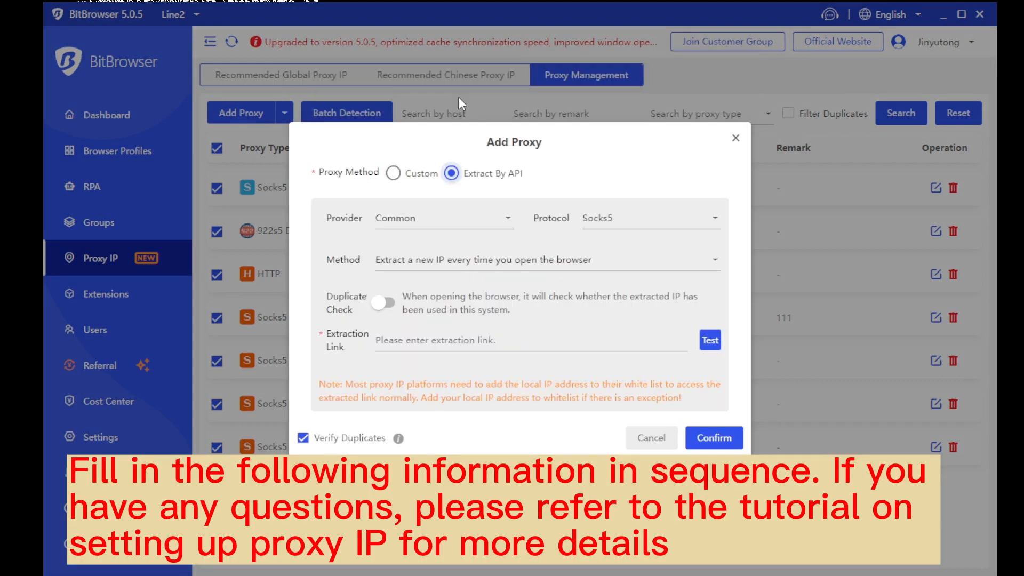
{"action": "left_click", "coordinate": [393, 173]}
Keep IP-API as lookup channel and Socks5 as proxy type, then close Add Proxy without saving
{"action": "left_click", "coordinate": [446, 132]}
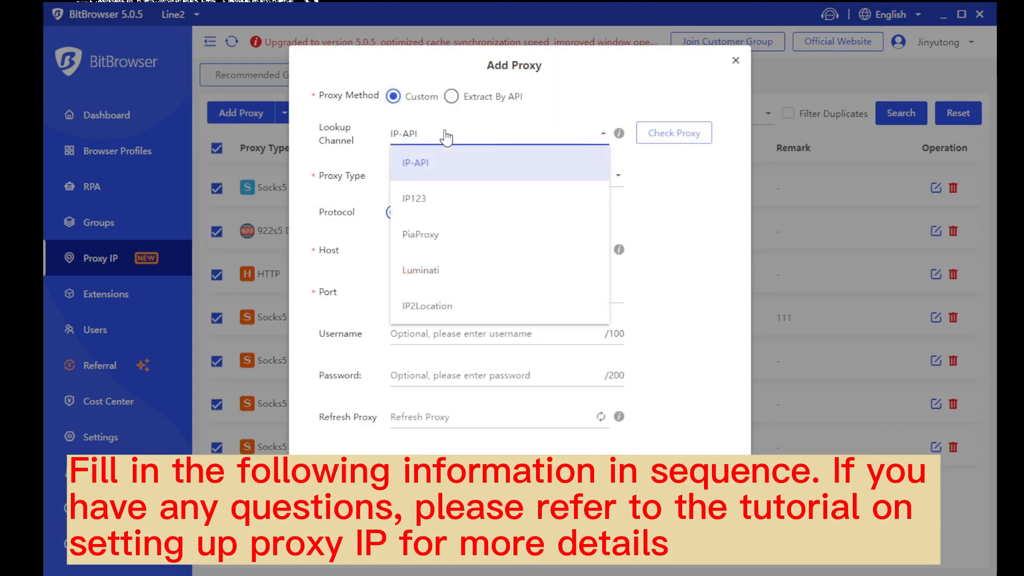
{"action": "left_click", "coordinate": [414, 151]}
{"action": "left_click", "coordinate": [469, 174]}
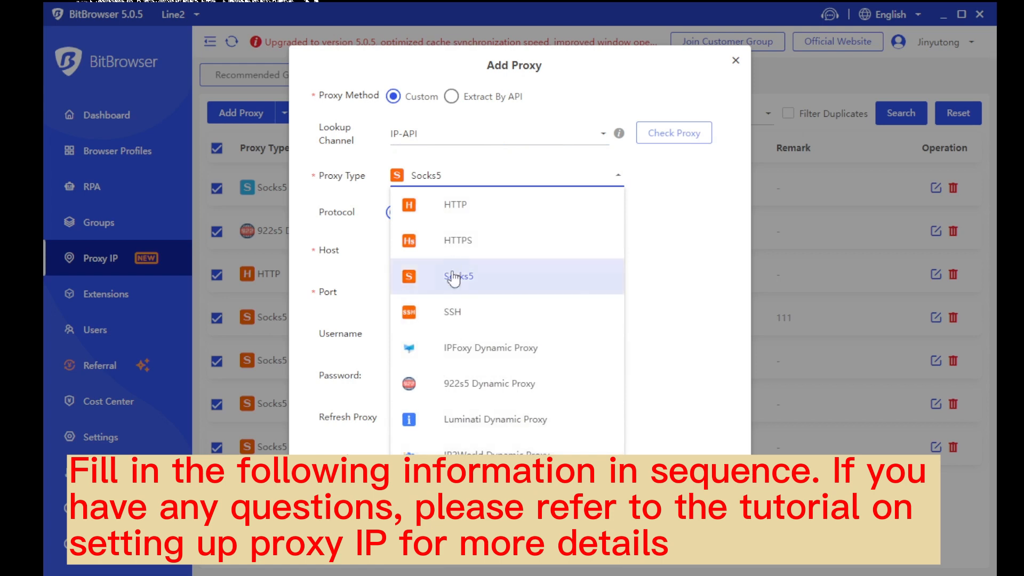
{"action": "left_click", "coordinate": [639, 355]}
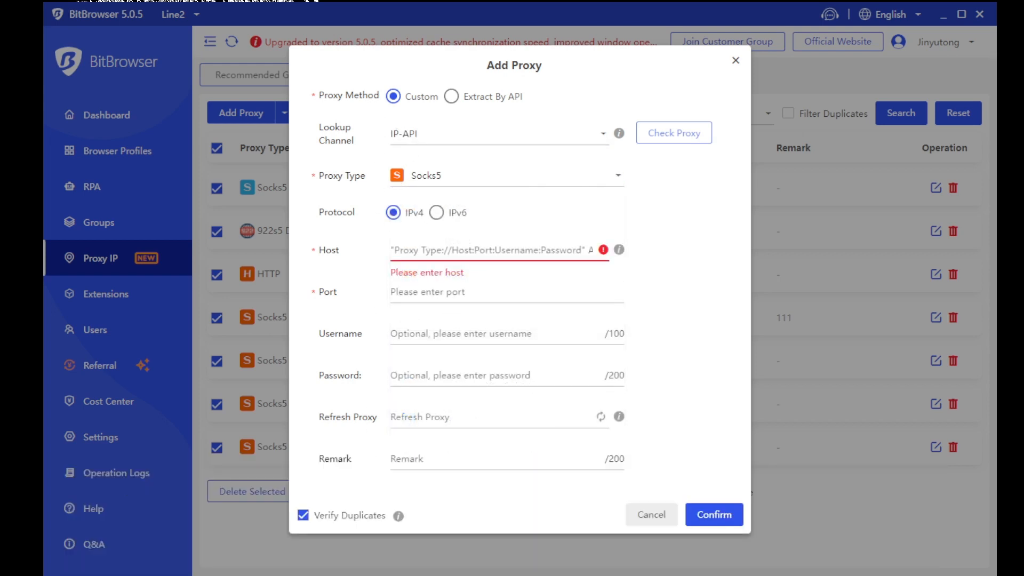
{"action": "left_click", "coordinate": [714, 515]}
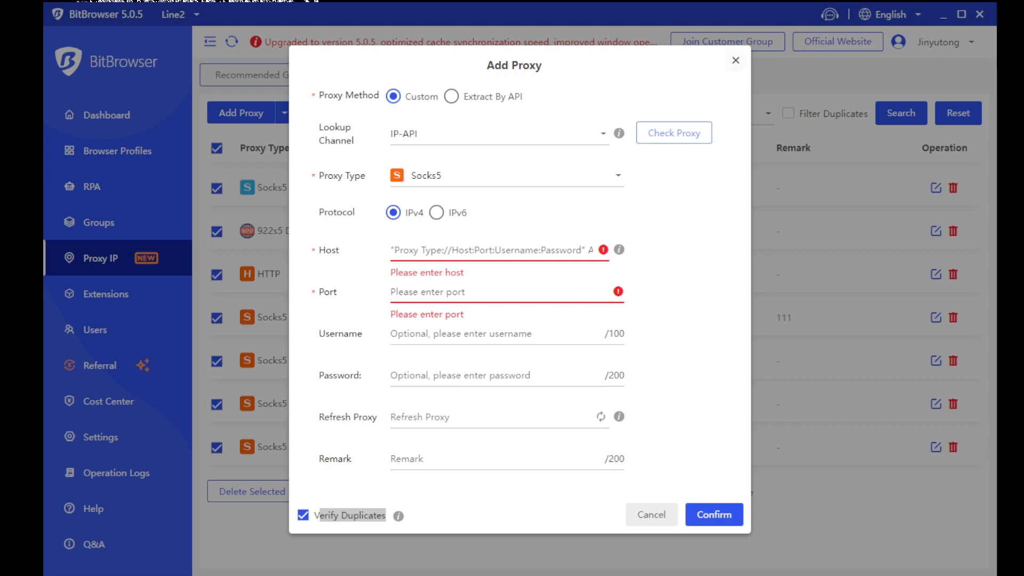
{"action": "left_click", "coordinate": [736, 61]}
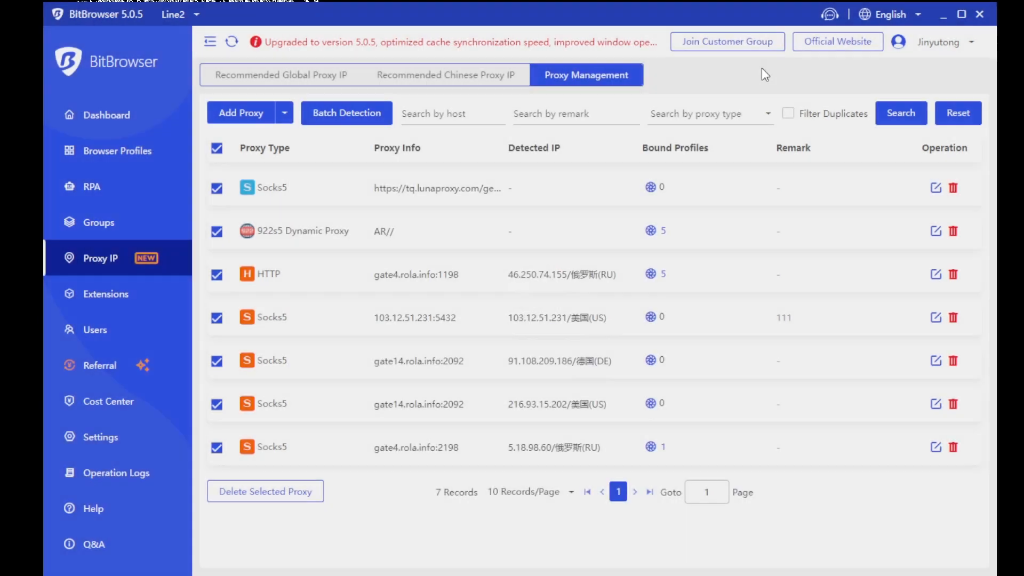
Open Batch Add, review its one-proxy-per-line instructions, untick Verify Duplicates, and cancel the dialog
{"action": "left_click", "coordinate": [285, 113]}
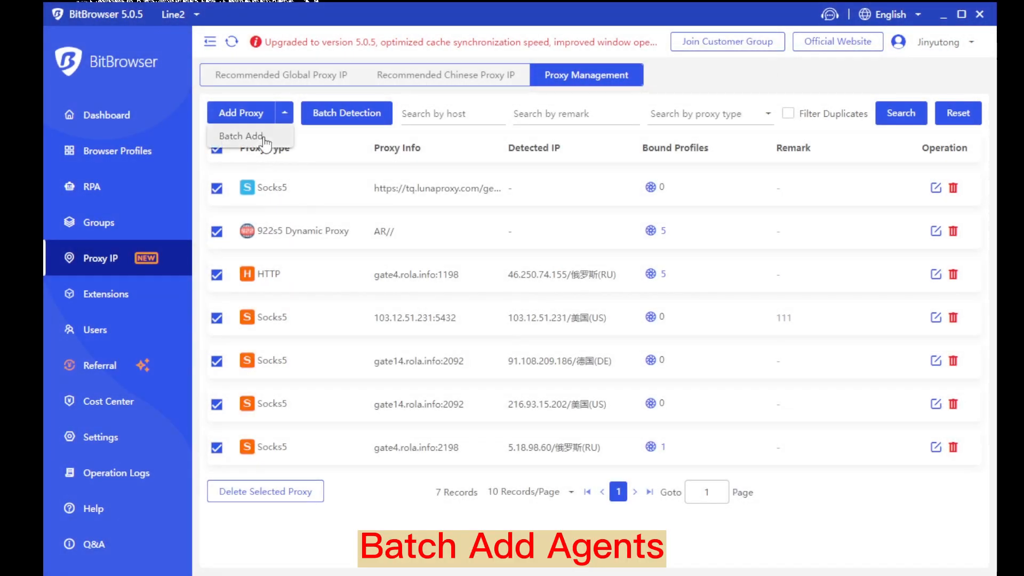
{"action": "left_click", "coordinate": [241, 136]}
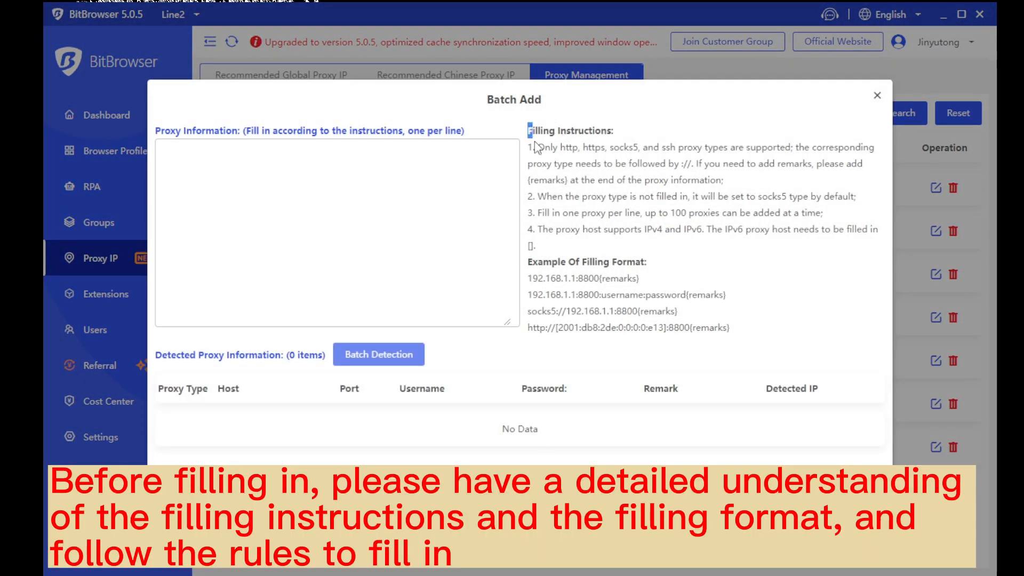
{"action": "left_click_drag", "start_coordinate": [537, 148], "coordinate": [733, 332]}
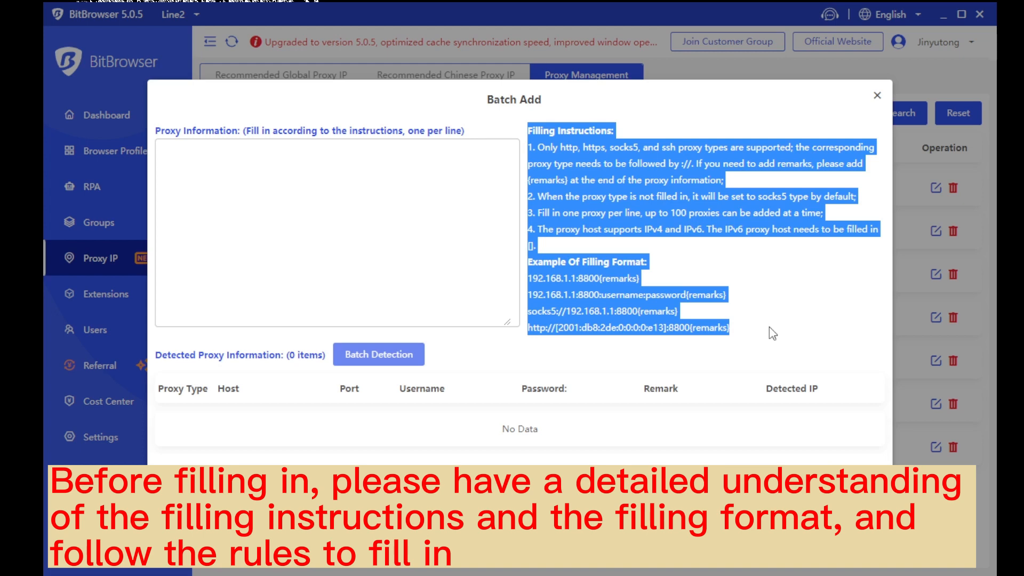
{"action": "left_click", "coordinate": [743, 330]}
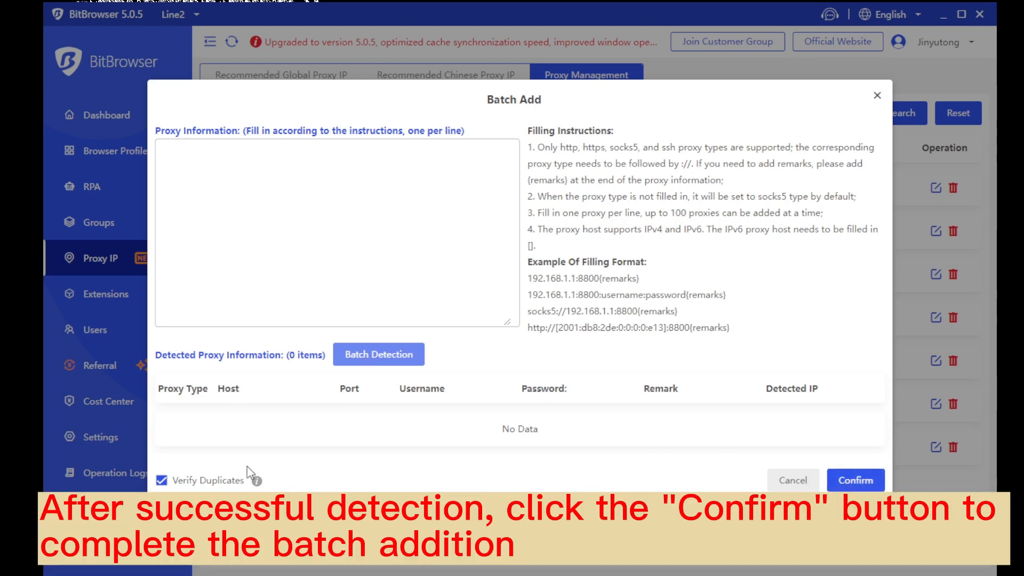
{"action": "left_click_drag", "start_coordinate": [178, 481], "coordinate": [232, 480]}
{"action": "left_click", "coordinate": [897, 239]}
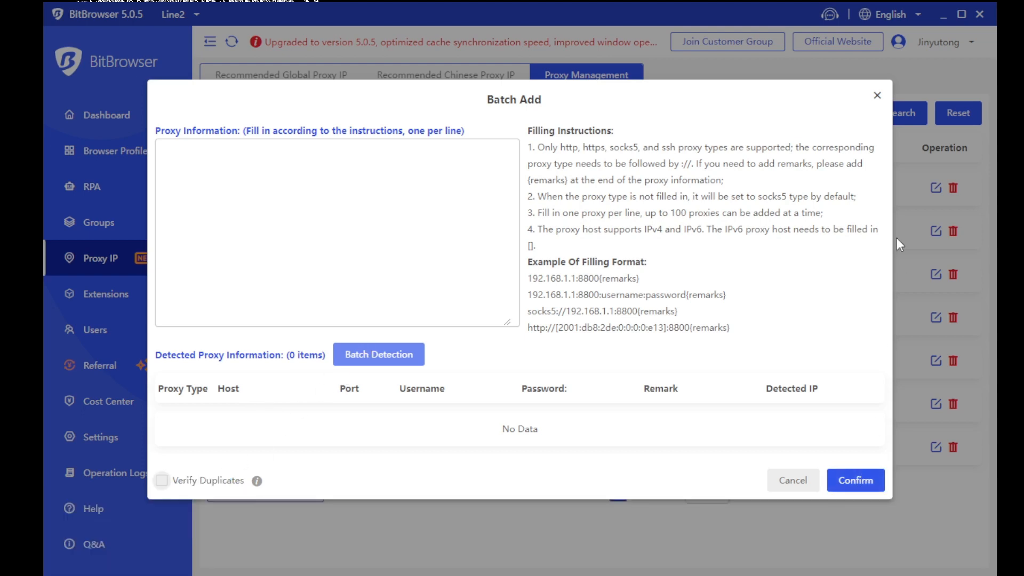
{"action": "left_click", "coordinate": [877, 95]}
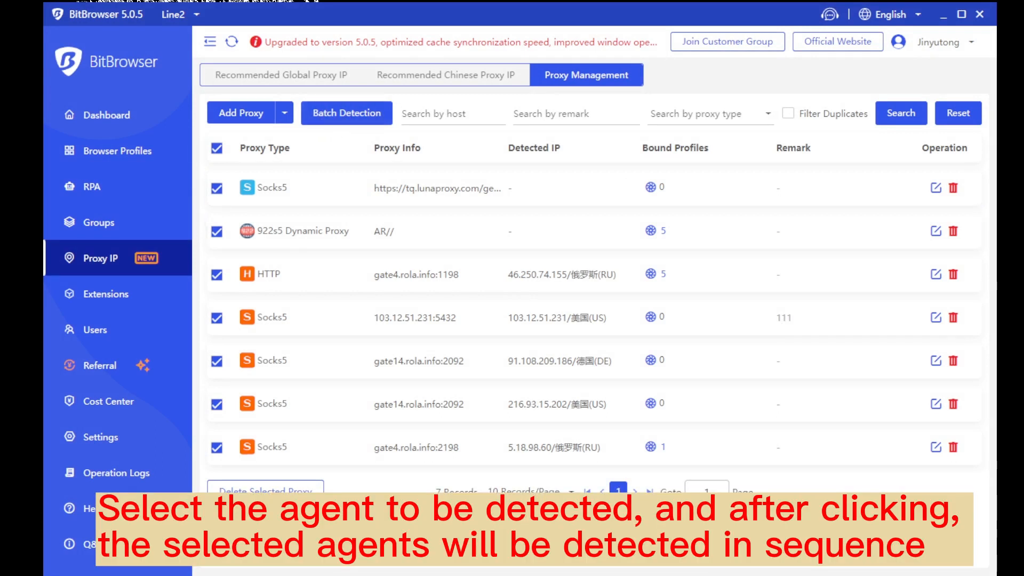
Run Batch Detection on the selected proxies, cancel deleting them, and go to the Extensions page
{"action": "left_click", "coordinate": [347, 113]}
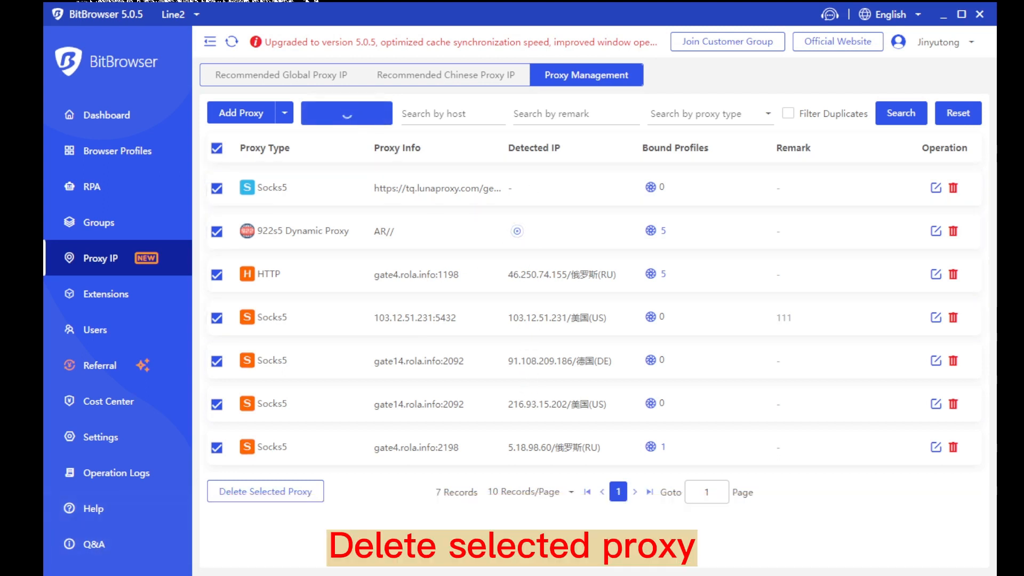
{"action": "left_click", "coordinate": [277, 502]}
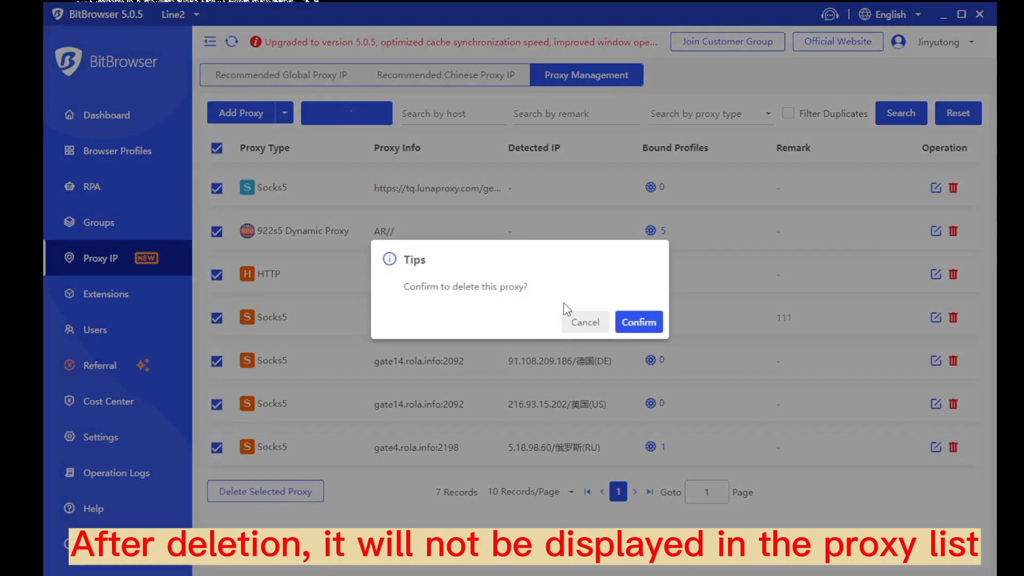
{"action": "left_click", "coordinate": [585, 322]}
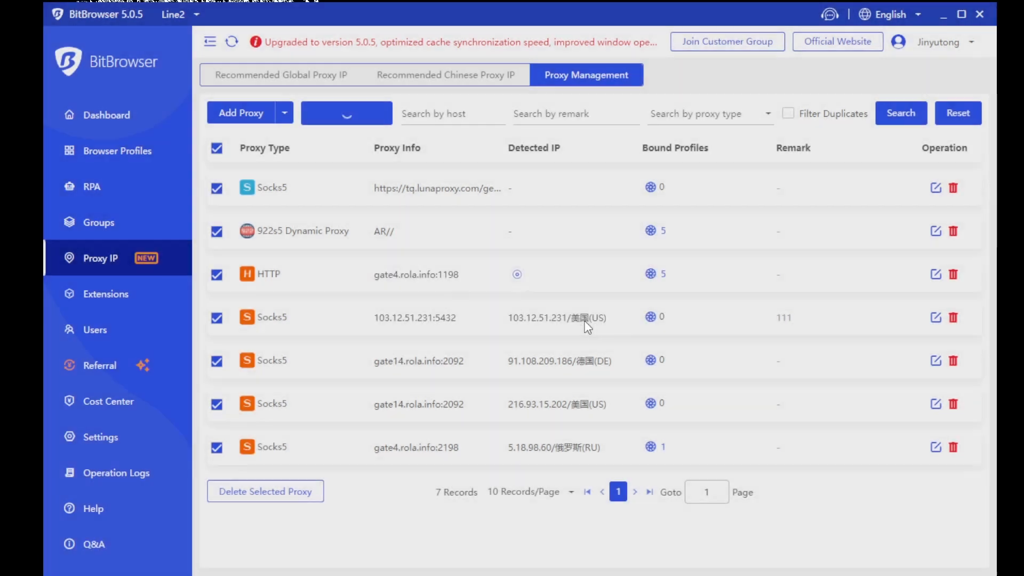
{"action": "left_click", "coordinate": [124, 300]}
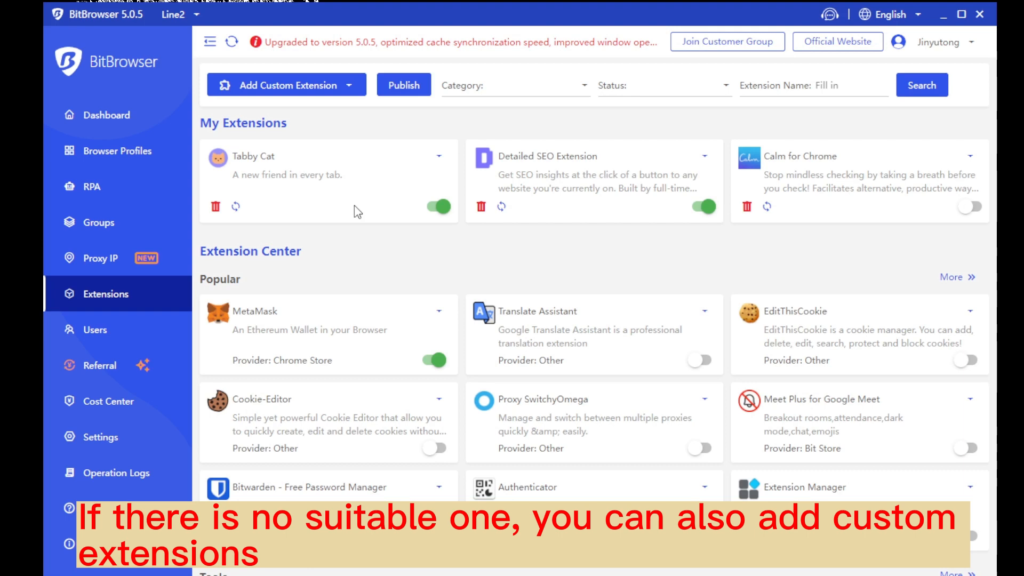
{"action": "left_click", "coordinate": [350, 87]}
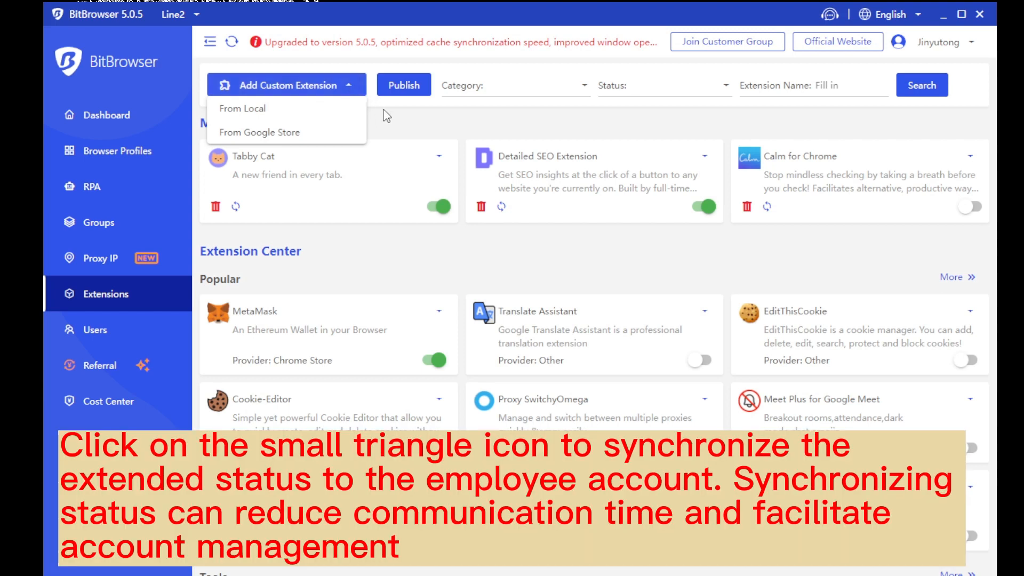
{"action": "left_click", "coordinate": [428, 116]}
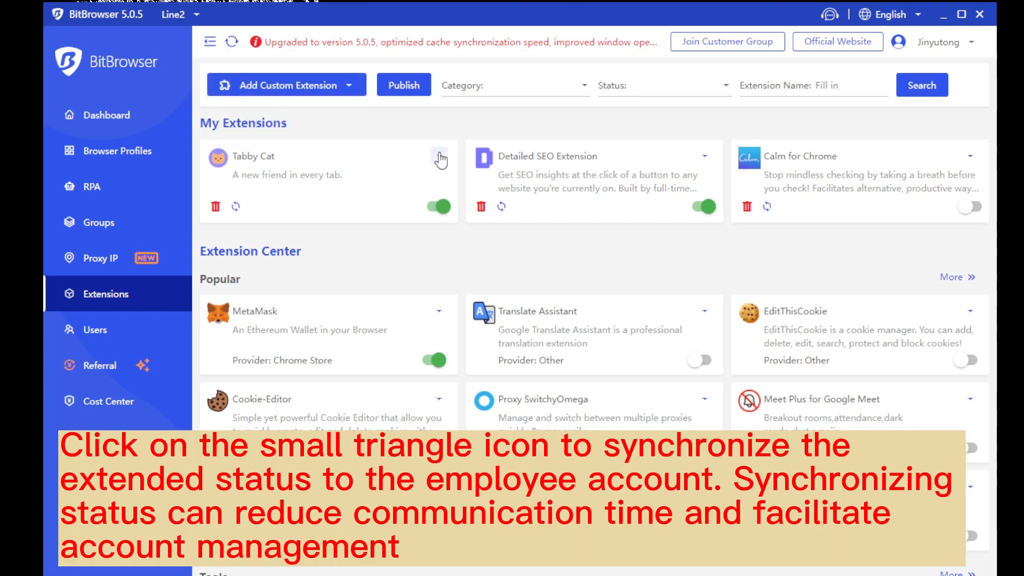
{"action": "left_click", "coordinate": [439, 157]}
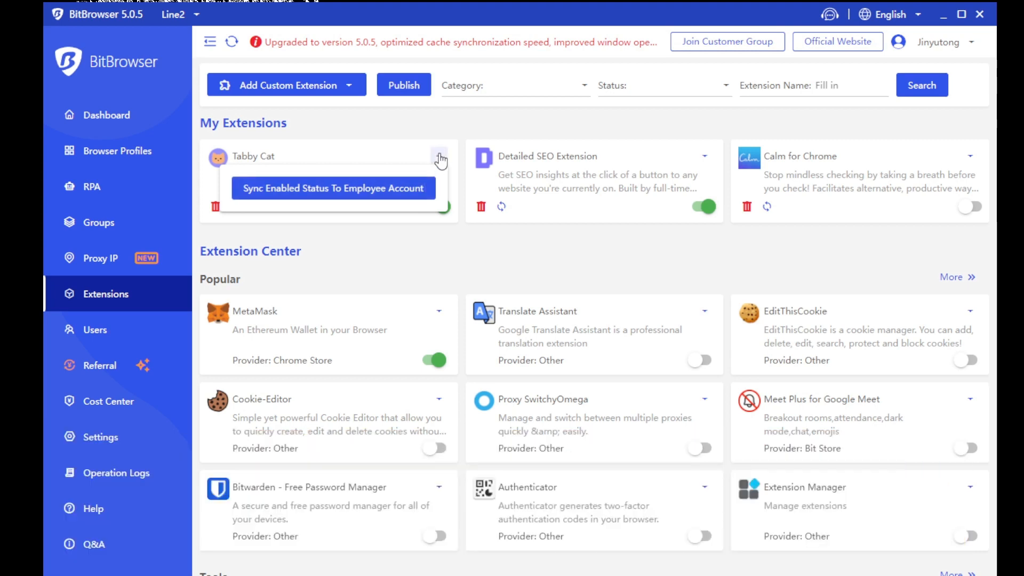
{"action": "left_click", "coordinate": [438, 157]}
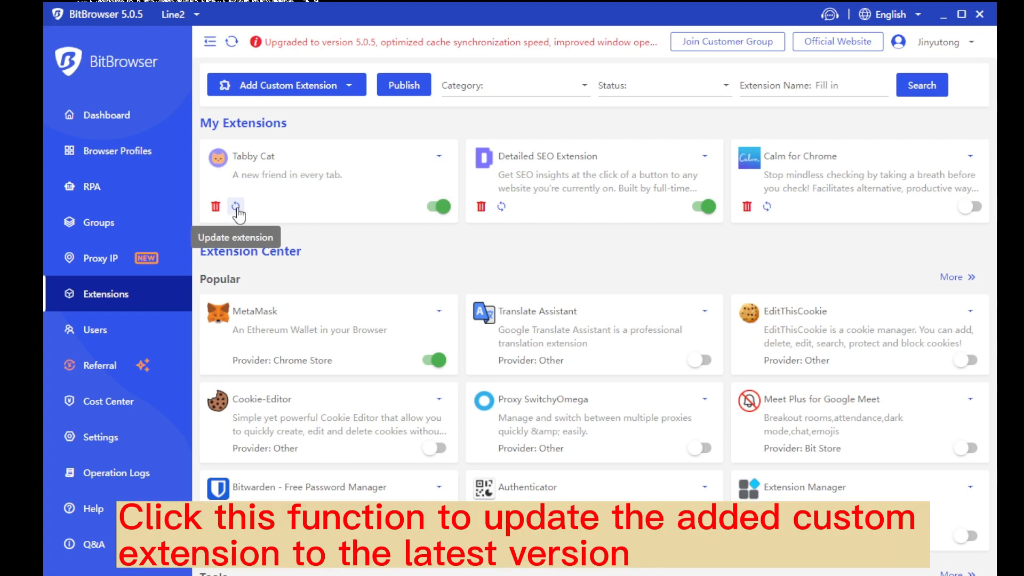
Review Tabby Cat's Update extension form, close it unchanged, and go to the Users page
{"action": "left_click", "coordinate": [236, 207]}
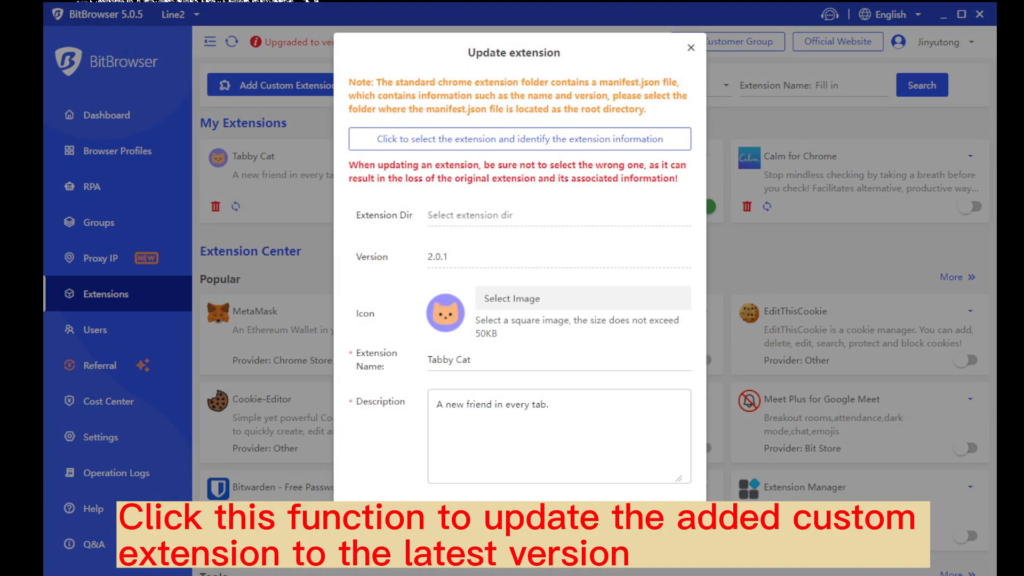
{"action": "left_click_drag", "start_coordinate": [468, 53], "coordinate": [548, 54]}
{"action": "left_click", "coordinate": [587, 56]}
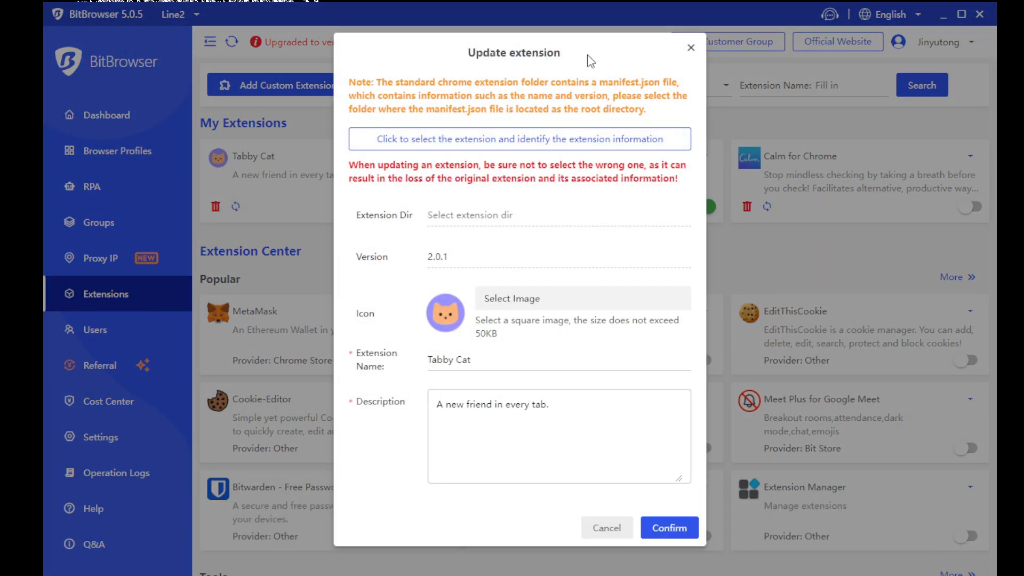
{"action": "left_click_drag", "start_coordinate": [401, 438], "coordinate": [356, 219]}
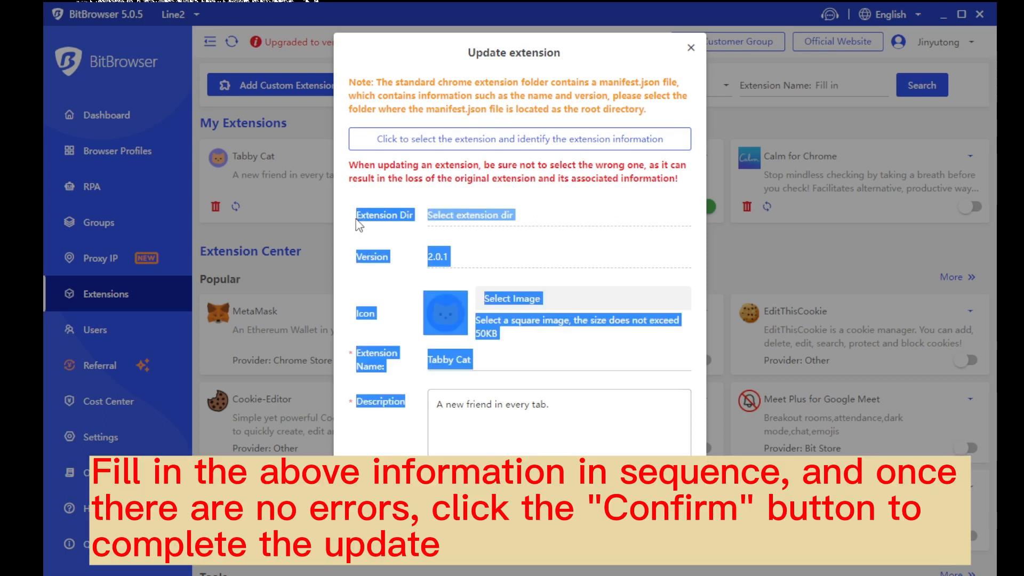
{"action": "left_click", "coordinate": [393, 439]}
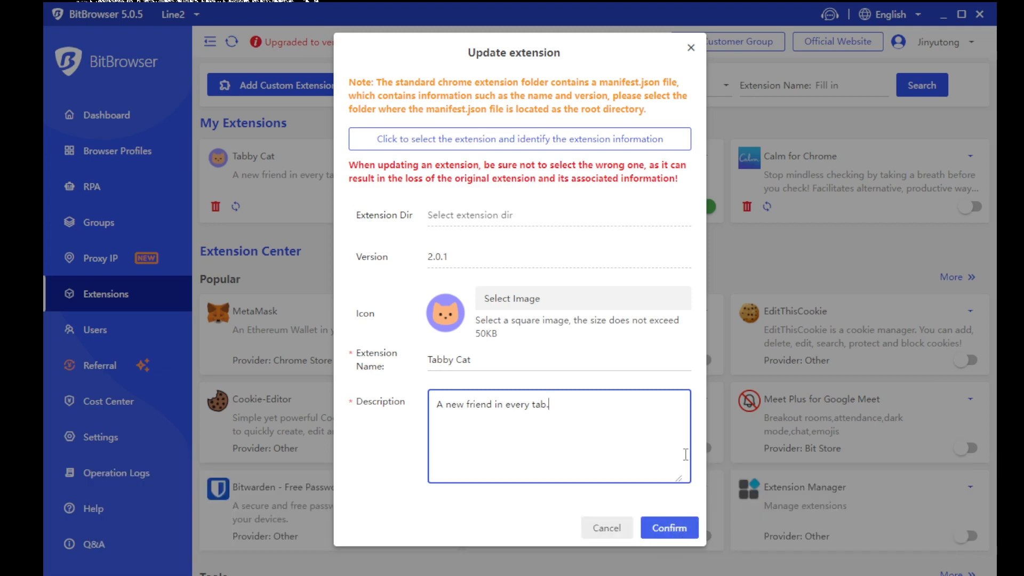
{"action": "left_click", "coordinate": [691, 49]}
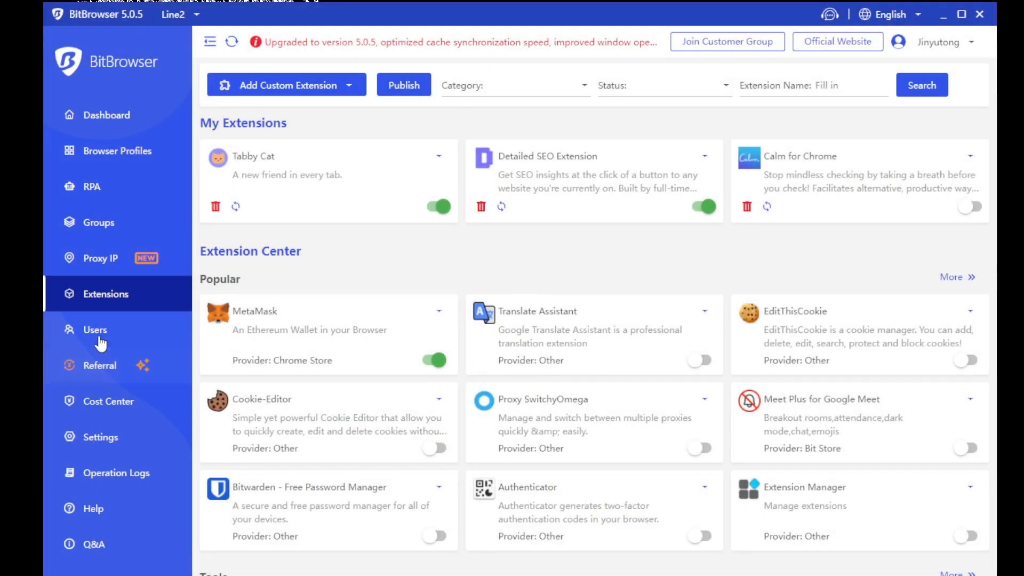
{"action": "left_click", "coordinate": [99, 339]}
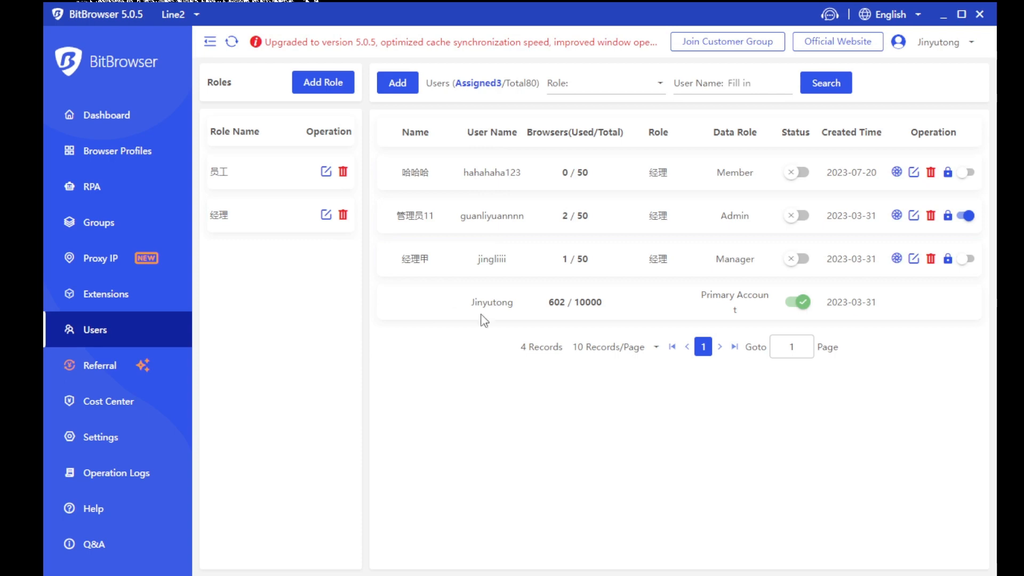
Open Add Role, toggle Check All on and off, discard the role, then start Add User
{"action": "left_click", "coordinate": [321, 91]}
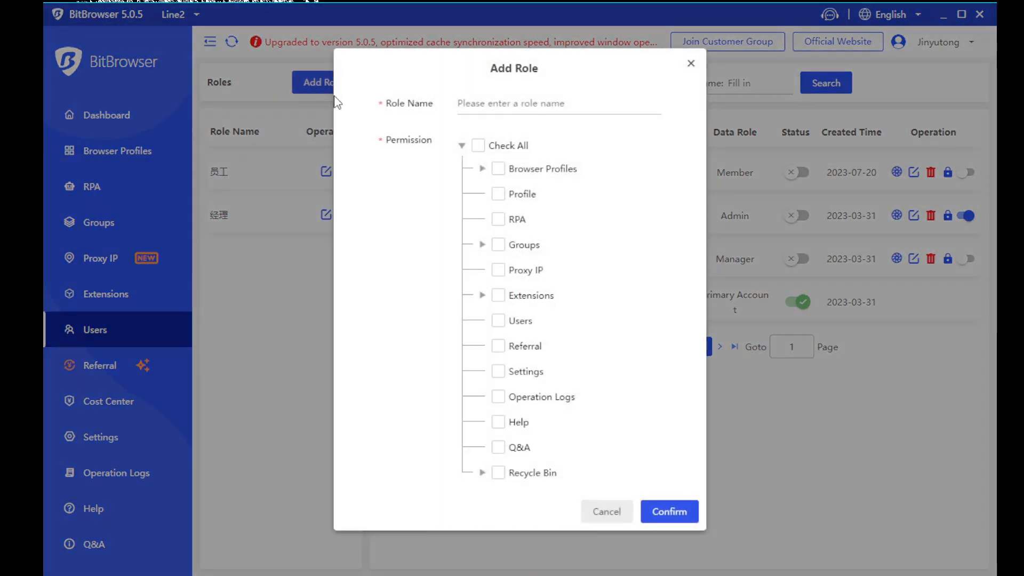
{"action": "left_click_drag", "start_coordinate": [491, 68], "coordinate": [549, 72]}
{"action": "left_click", "coordinate": [500, 101]}
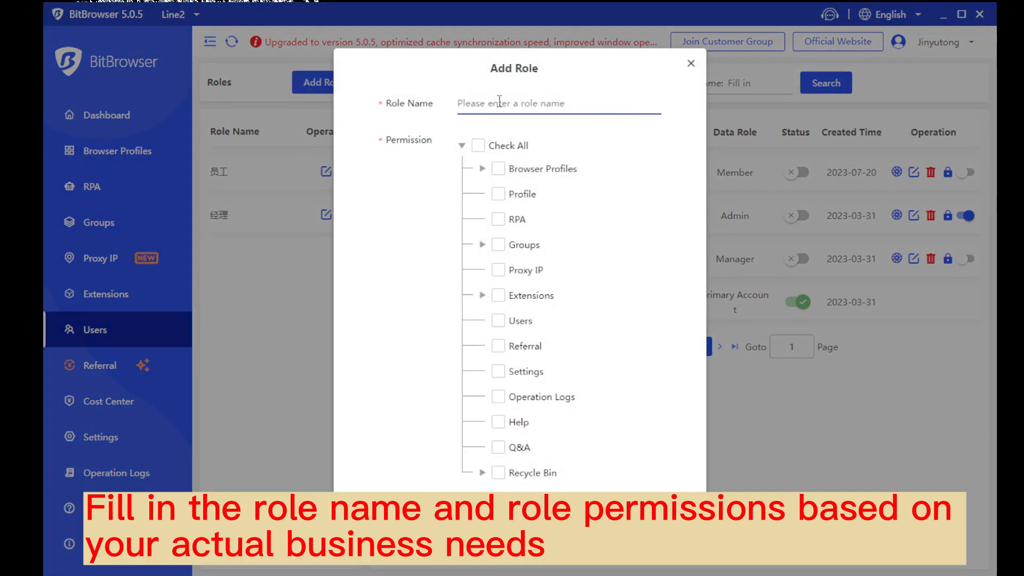
{"action": "left_click", "coordinate": [477, 145]}
{"action": "left_click", "coordinate": [477, 145]}
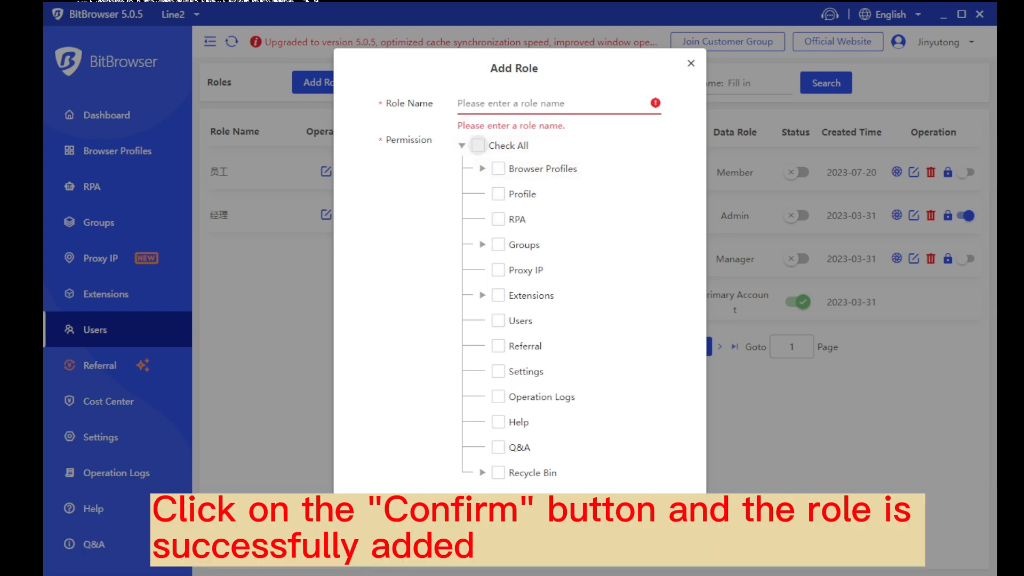
{"action": "left_click", "coordinate": [691, 63]}
{"action": "left_click", "coordinate": [387, 82]}
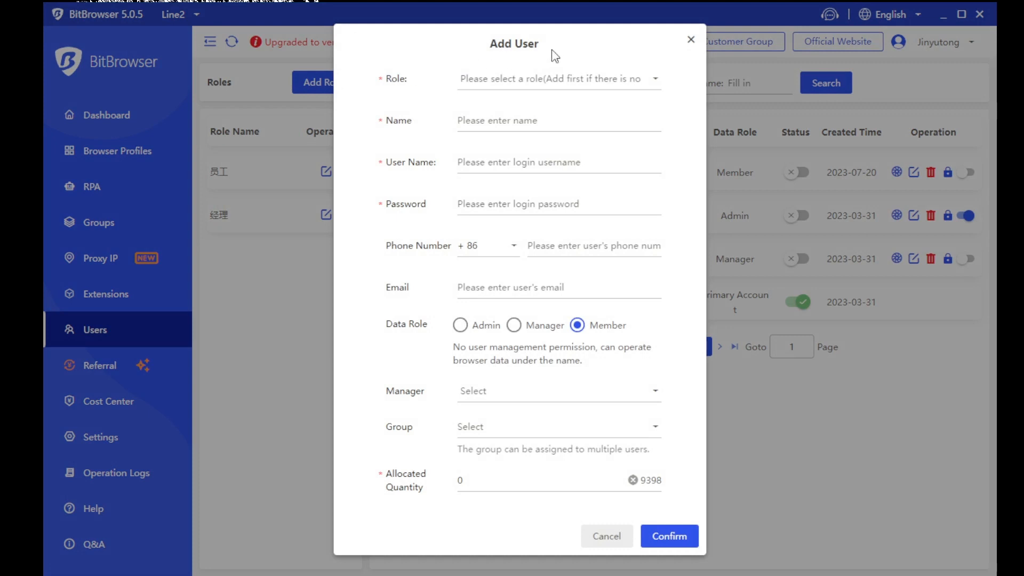
In Add User, browse the roles, set data role to Manager, view groups, then close unsaved
{"action": "left_click_drag", "start_coordinate": [555, 56], "coordinate": [474, 46]}
{"action": "left_click", "coordinate": [474, 47]}
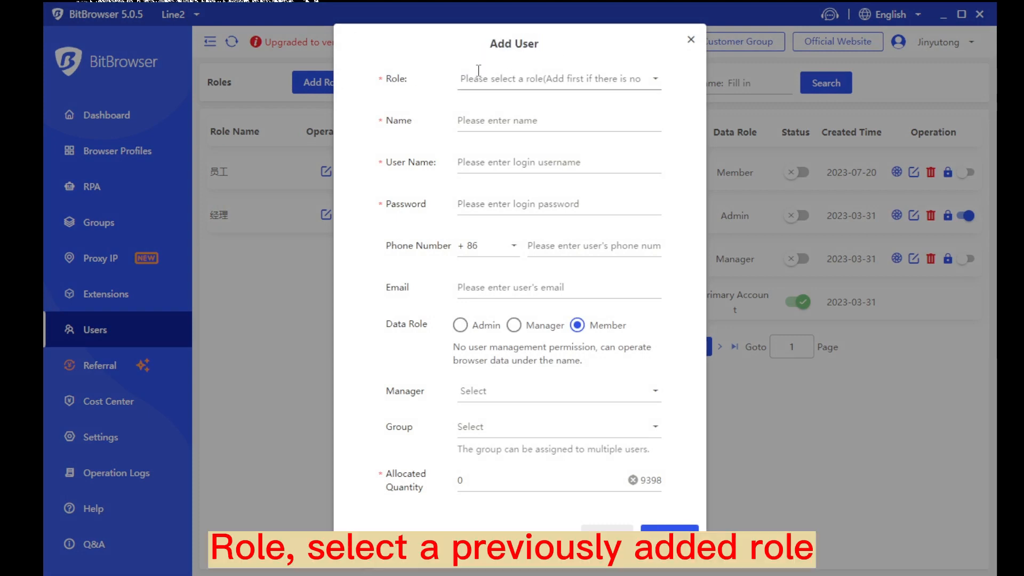
{"action": "left_click", "coordinate": [478, 70]}
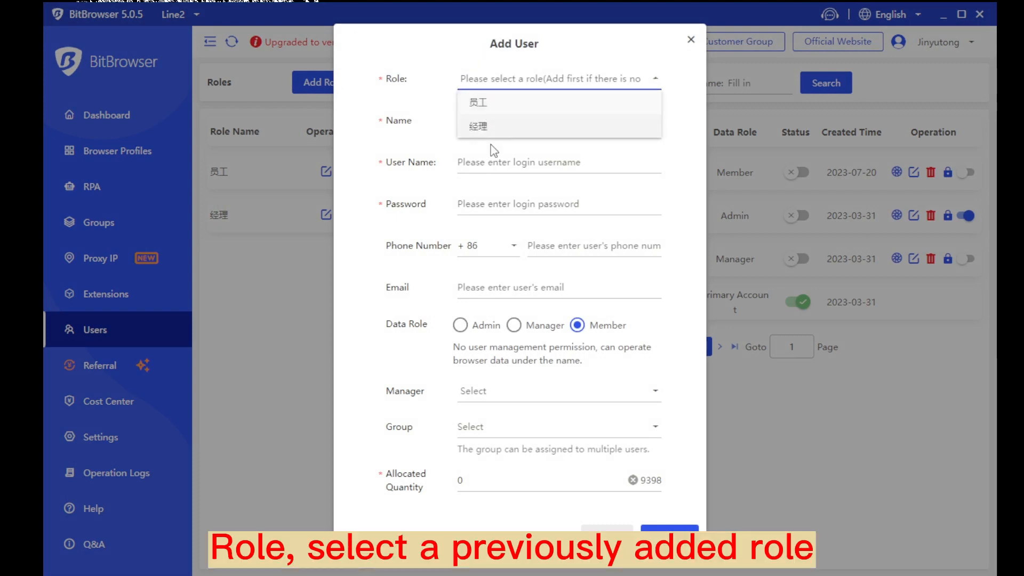
{"action": "key", "text": "Tab"}
{"action": "key", "text": "Tab"}
{"action": "key", "text": "Tab"}
{"action": "key", "text": "Tab"}
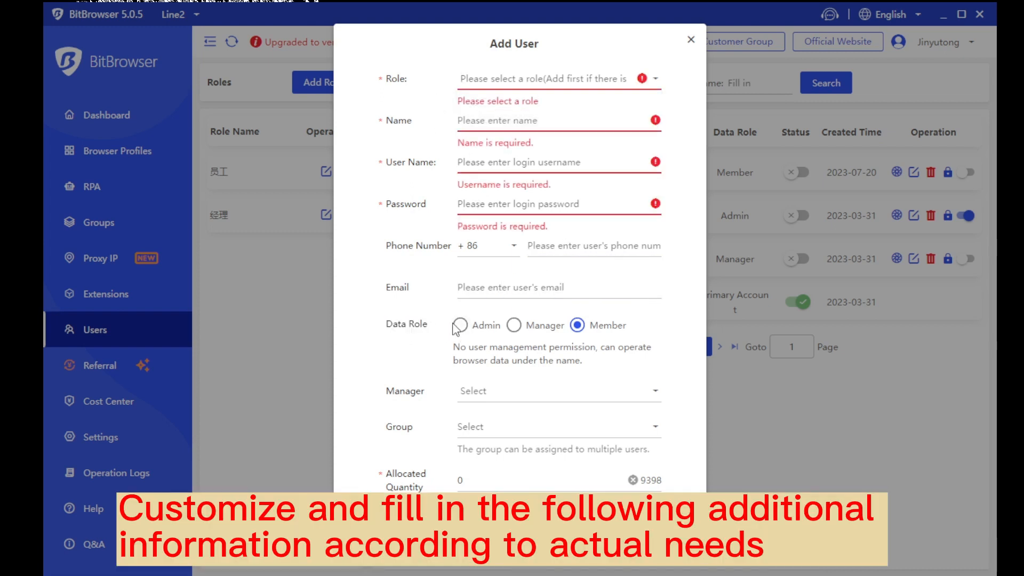
{"action": "left_click", "coordinate": [514, 325]}
{"action": "left_click", "coordinate": [489, 423]}
{"action": "left_click", "coordinate": [487, 478]}
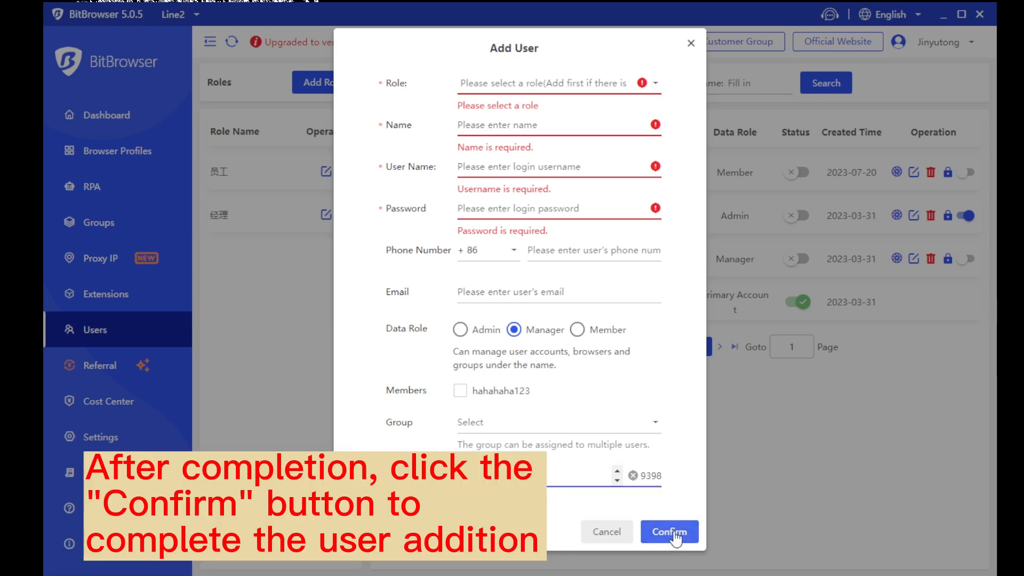
{"action": "left_click", "coordinate": [691, 43]}
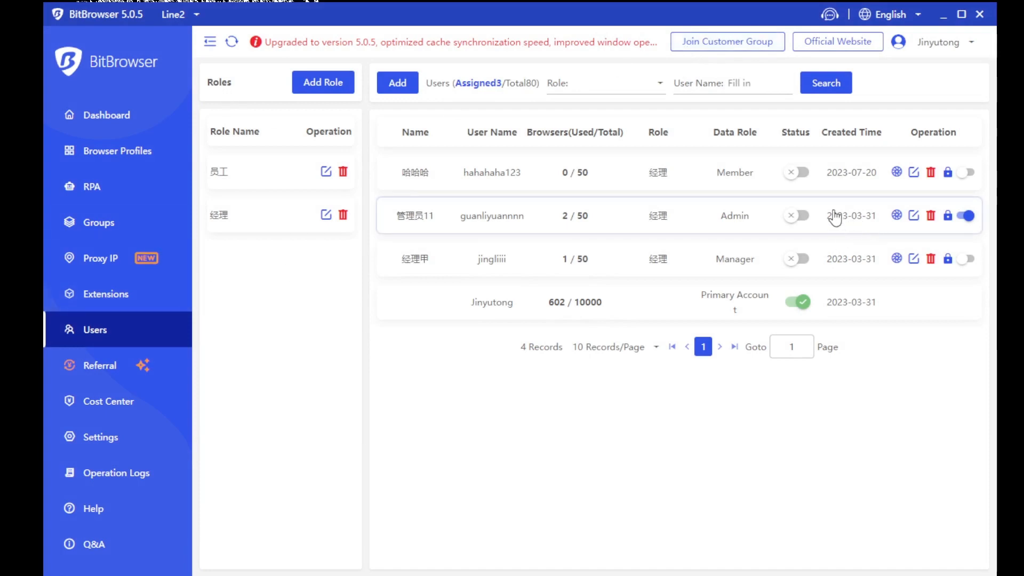
{"action": "left_click", "coordinate": [799, 172]}
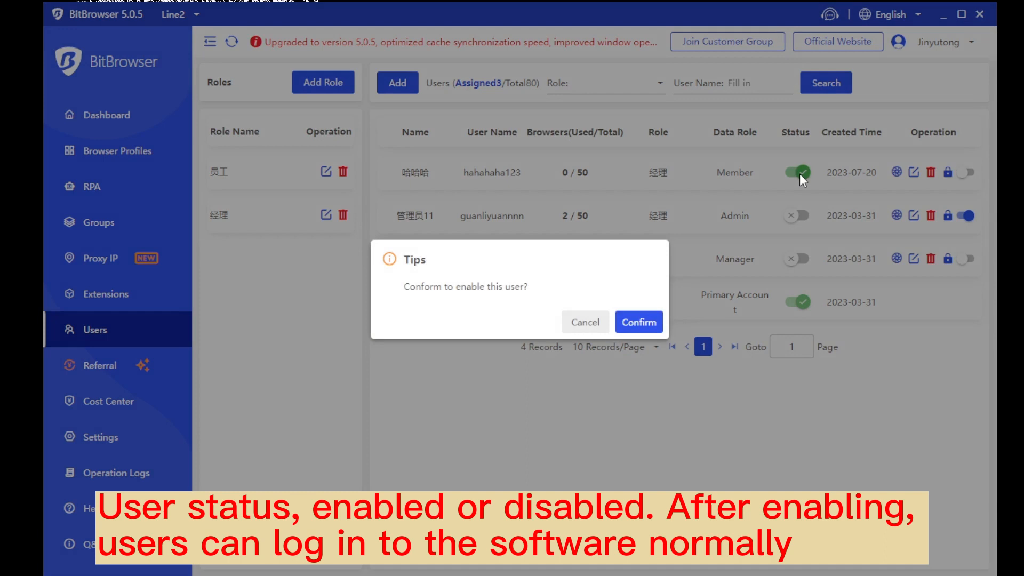
{"action": "left_click", "coordinate": [585, 322]}
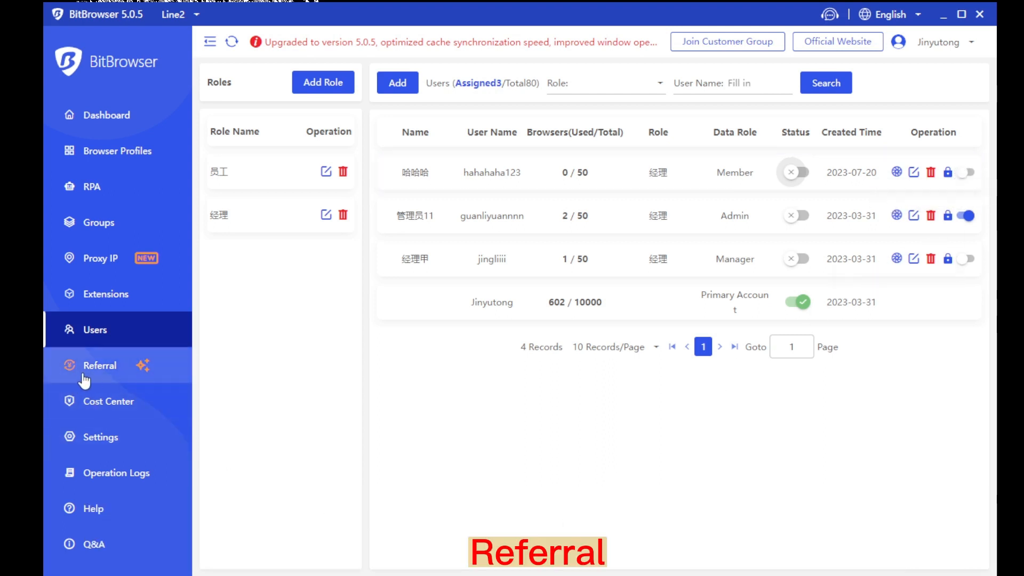
Open the Referral page and highlight its referral link and referral code
{"action": "left_click", "coordinate": [142, 373]}
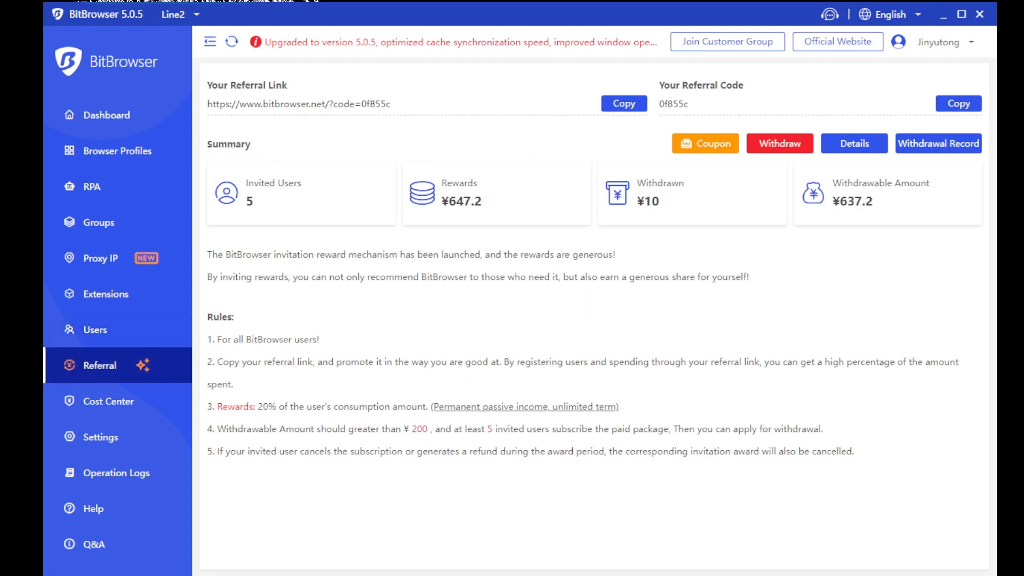
{"action": "left_click_drag", "start_coordinate": [207, 103], "coordinate": [414, 103]}
{"action": "left_click", "coordinate": [448, 103]}
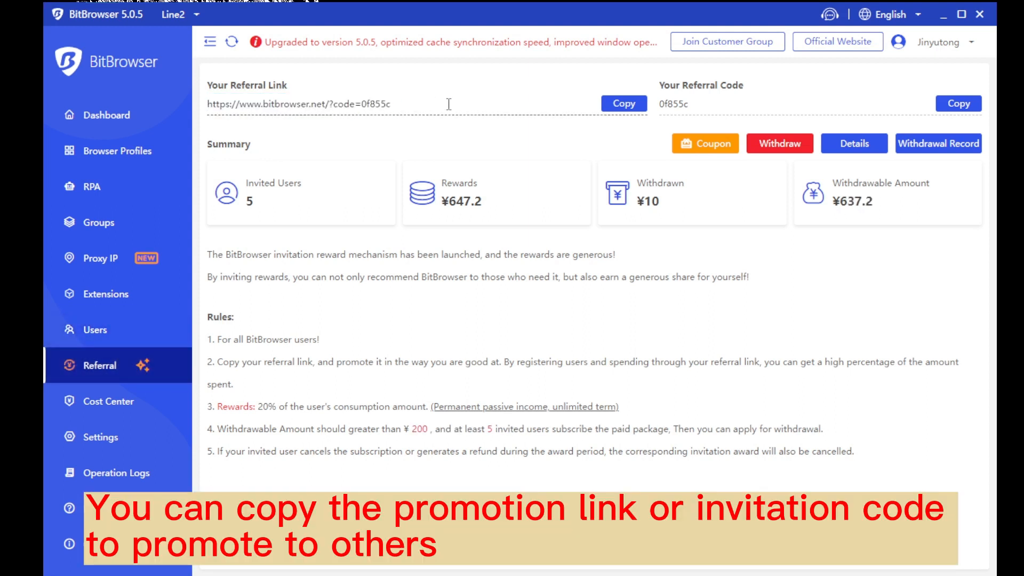
{"action": "left_click_drag", "start_coordinate": [659, 104], "coordinate": [709, 102]}
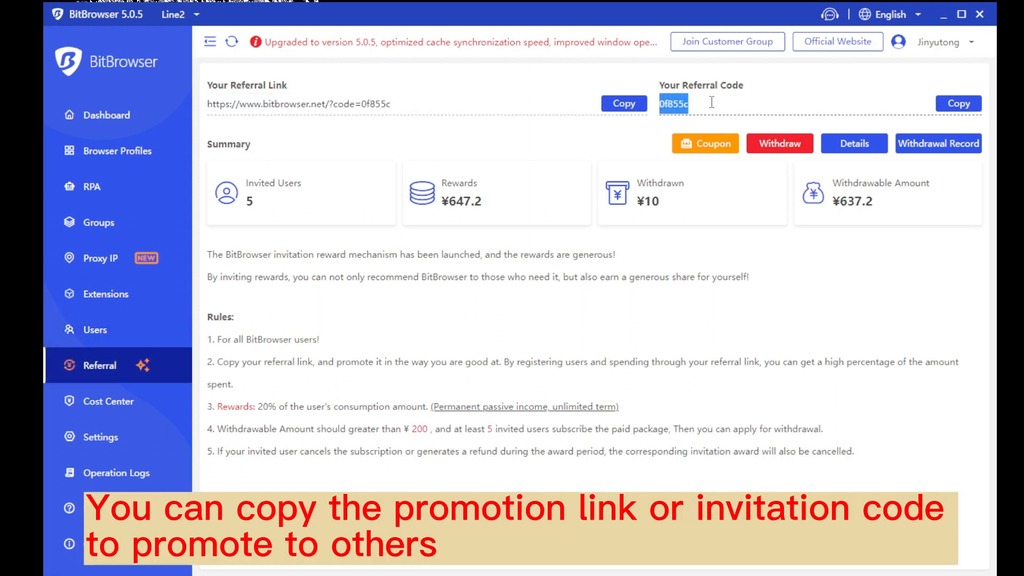
{"action": "left_click", "coordinate": [727, 110]}
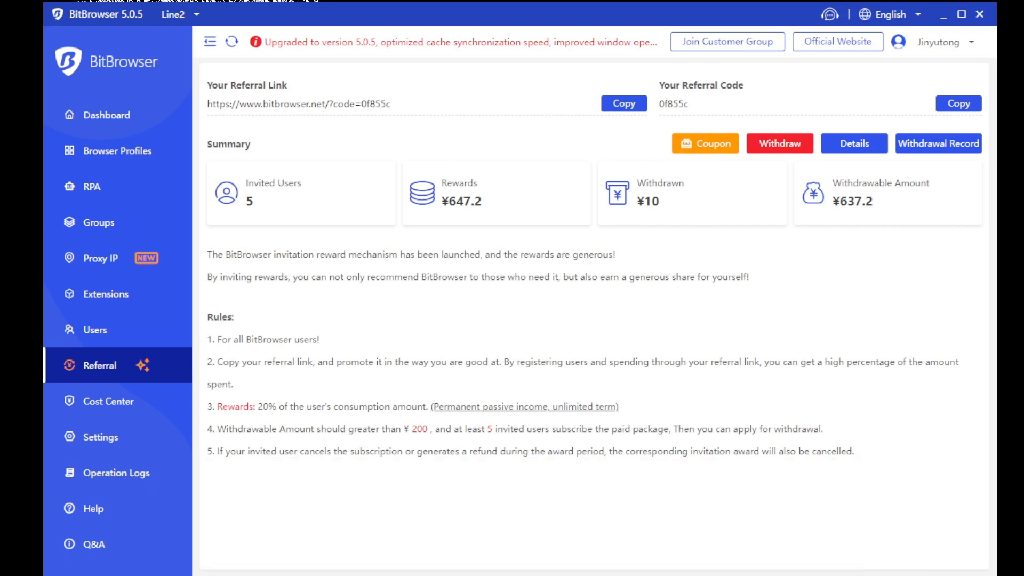
View the unused and used coupon lists, close them, and open the Cost Center
{"action": "left_click", "coordinate": [712, 146]}
{"action": "left_click", "coordinate": [281, 169]}
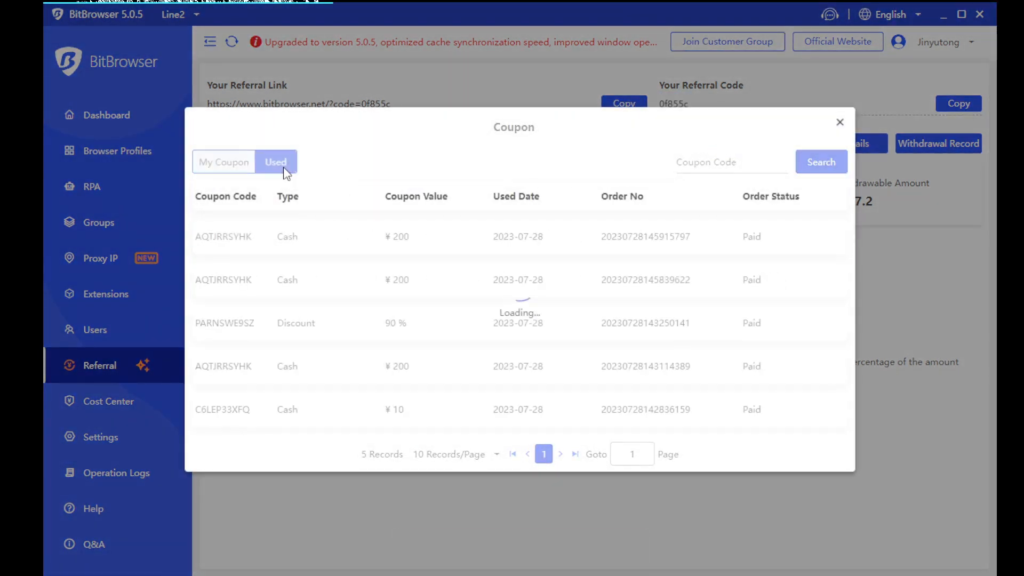
{"action": "left_click", "coordinate": [228, 170]}
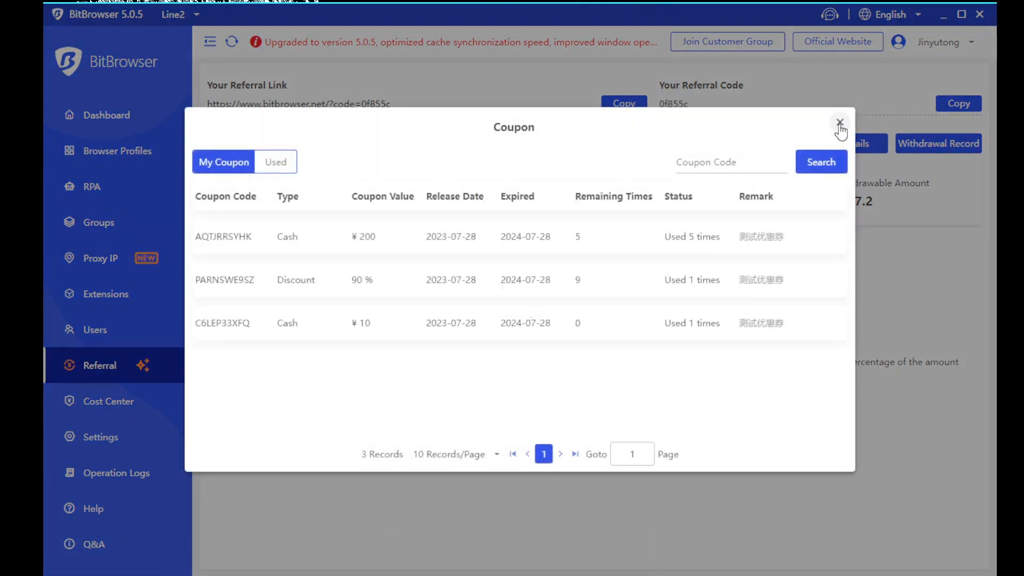
{"action": "left_click", "coordinate": [840, 122]}
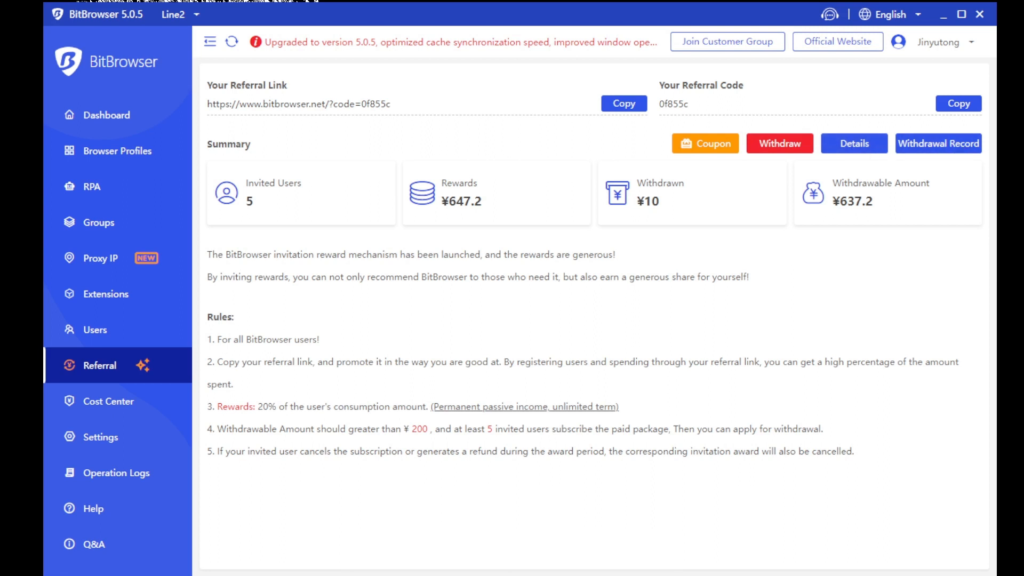
{"action": "left_click", "coordinate": [113, 404]}
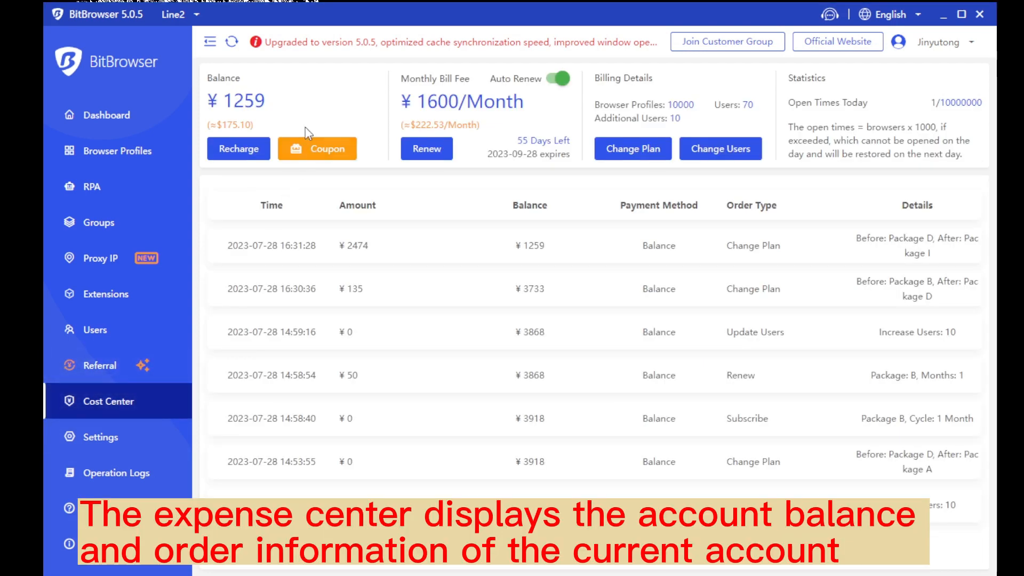
Highlight the Balance, Monthly Bill Fee and Billing Details labels, then preview the coupon list
{"action": "left_click_drag", "start_coordinate": [243, 78], "coordinate": [206, 78]}
{"action": "left_click", "coordinate": [298, 78]}
{"action": "left_click_drag", "start_coordinate": [399, 78], "coordinate": [483, 80]}
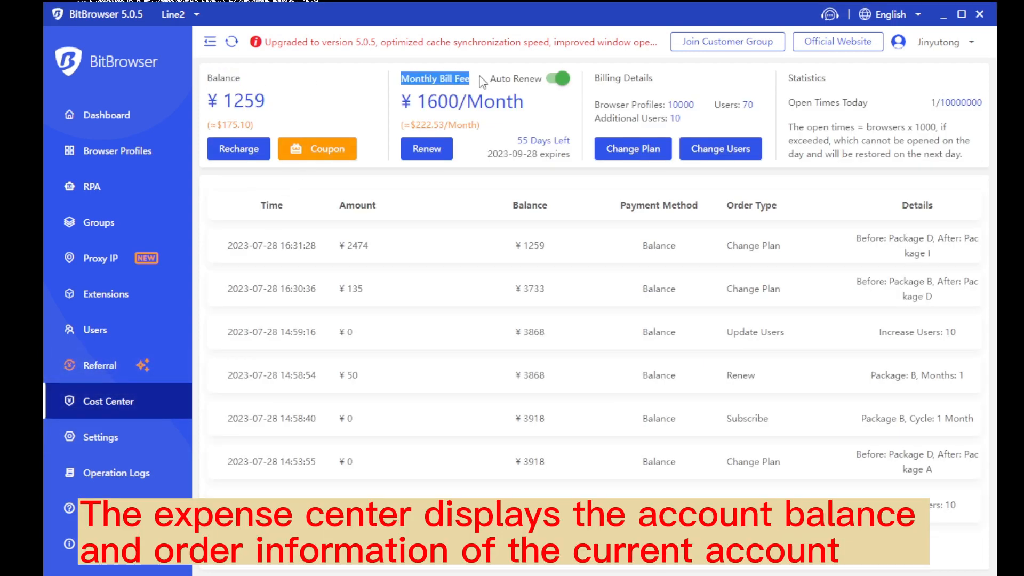
{"action": "left_click", "coordinate": [482, 80]}
{"action": "left_click_drag", "start_coordinate": [596, 80], "coordinate": [653, 80]}
{"action": "left_click", "coordinate": [653, 80]}
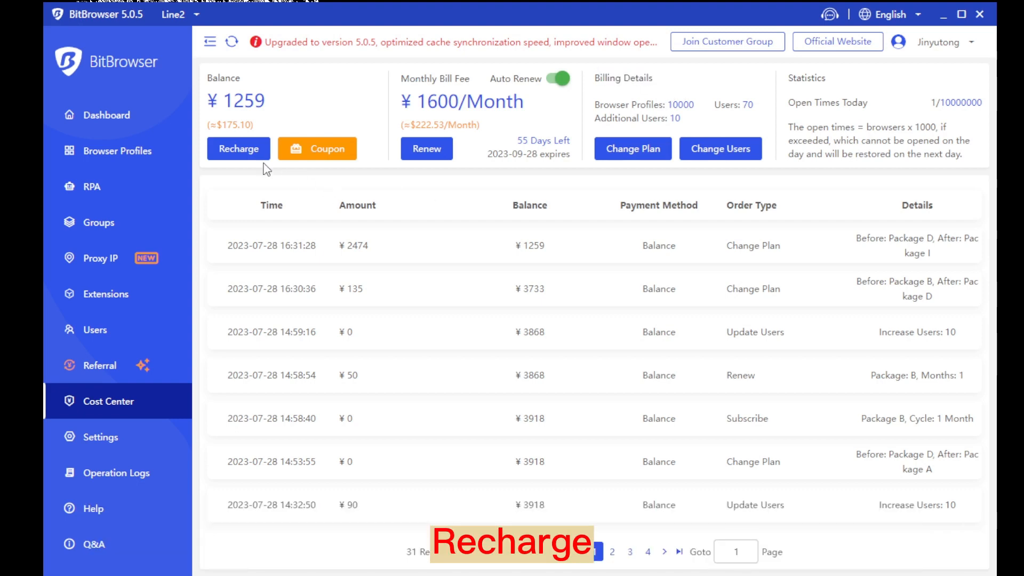
{"action": "left_click", "coordinate": [315, 160]}
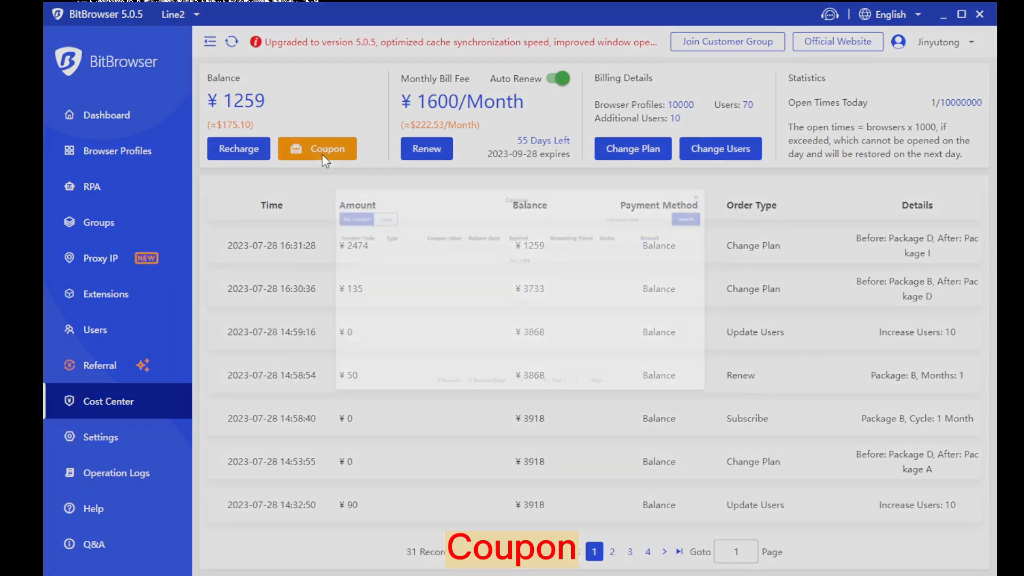
{"action": "left_click", "coordinate": [841, 126]}
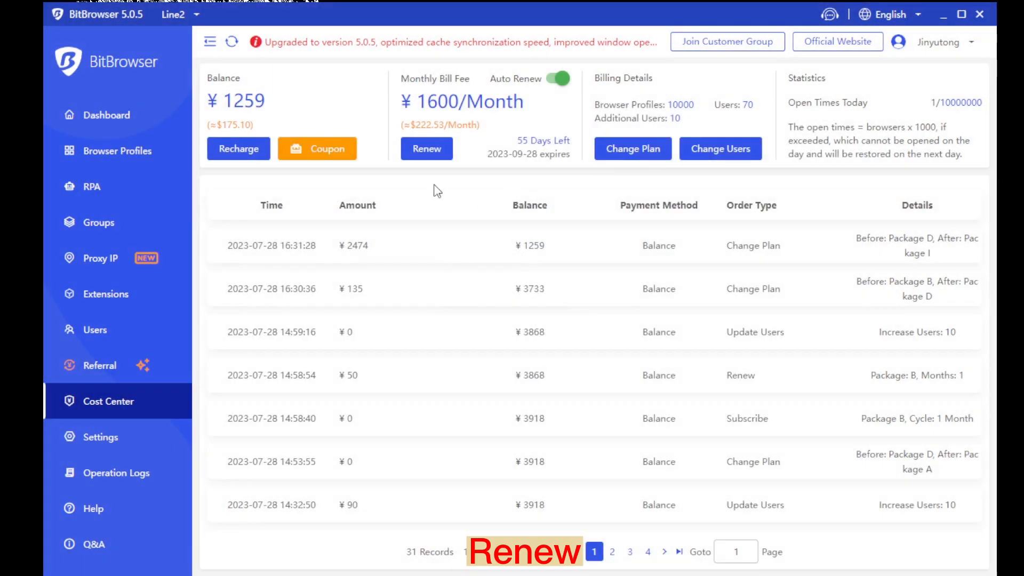
Preview and close the Renew and Change Plan options, then open the Change Users options
{"action": "left_click", "coordinate": [425, 149]}
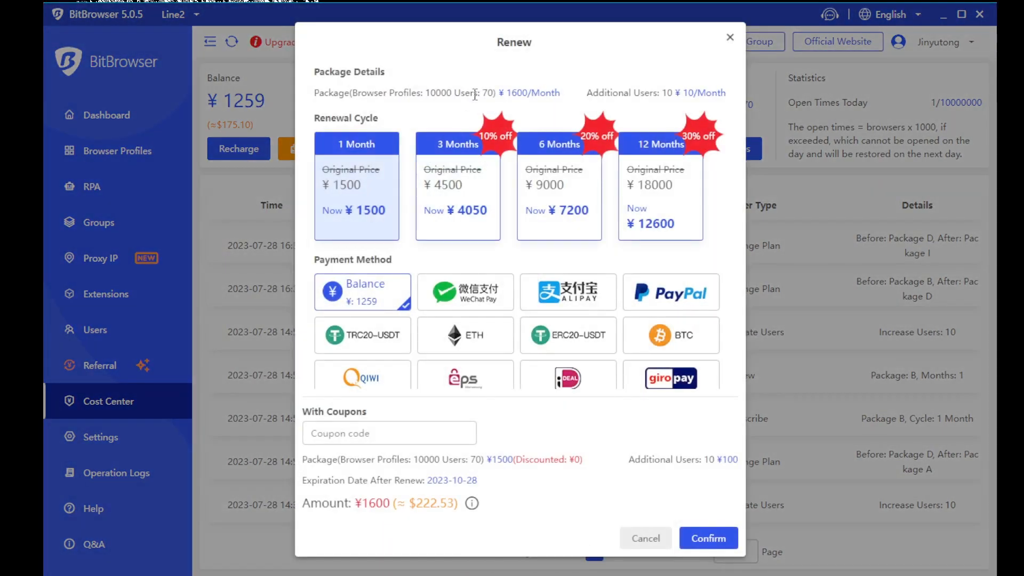
{"action": "left_click", "coordinate": [730, 37]}
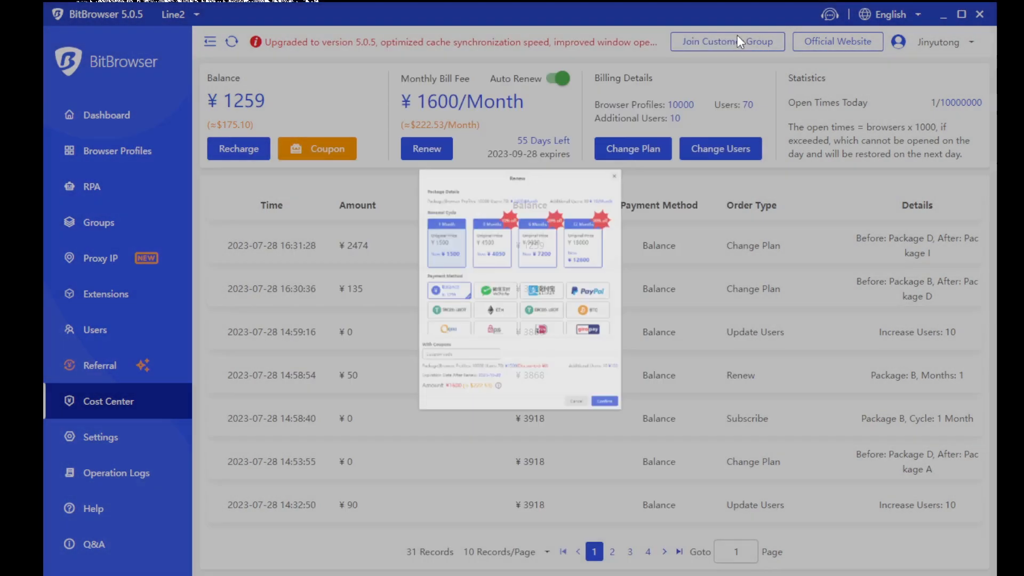
{"action": "left_click", "coordinate": [619, 159]}
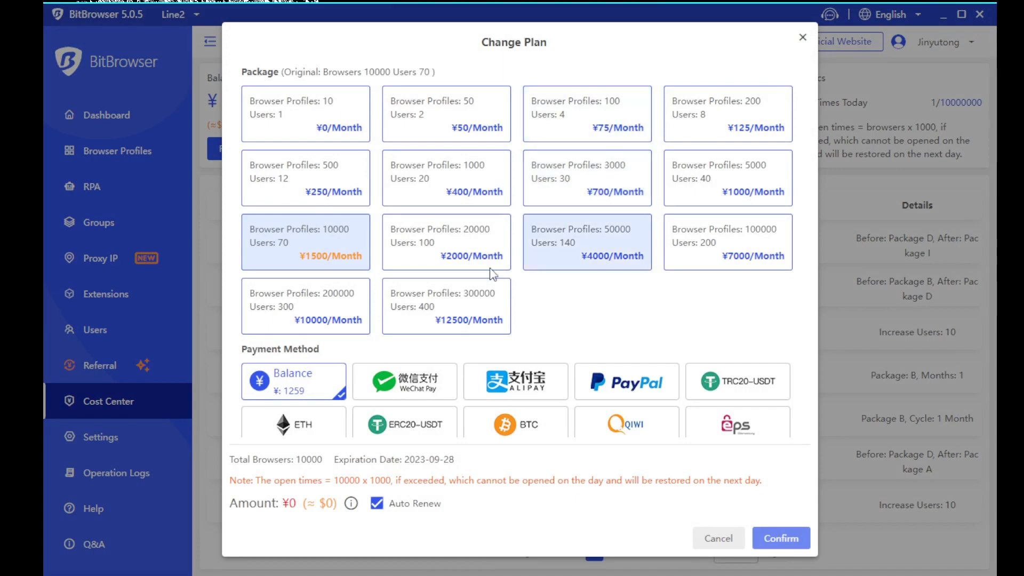
{"action": "left_click", "coordinate": [803, 36]}
{"action": "left_click", "coordinate": [727, 162]}
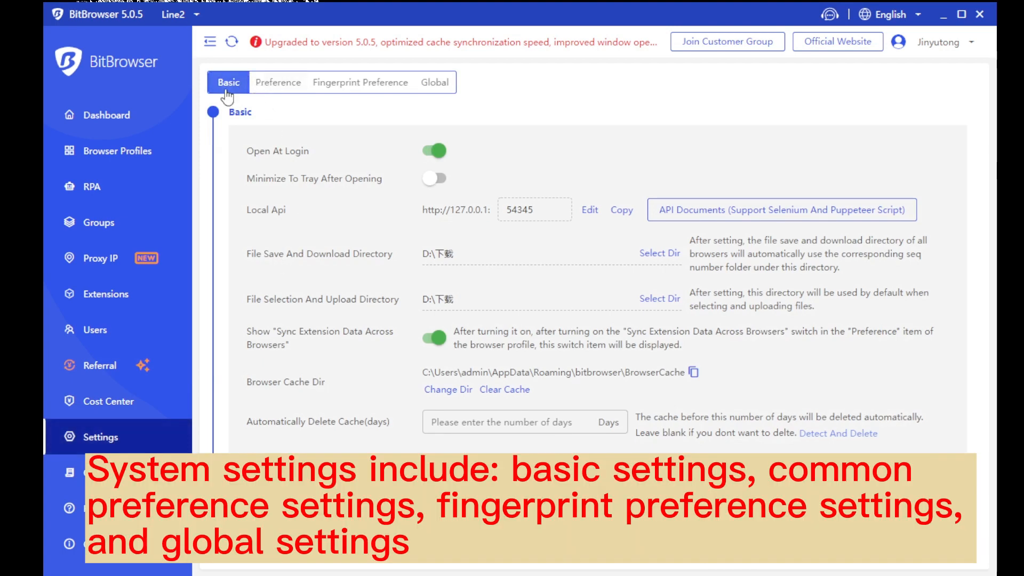
Look through the Preference, Fingerprint Preference and Global settings tabs, then return to Basic
{"action": "left_click", "coordinate": [283, 90]}
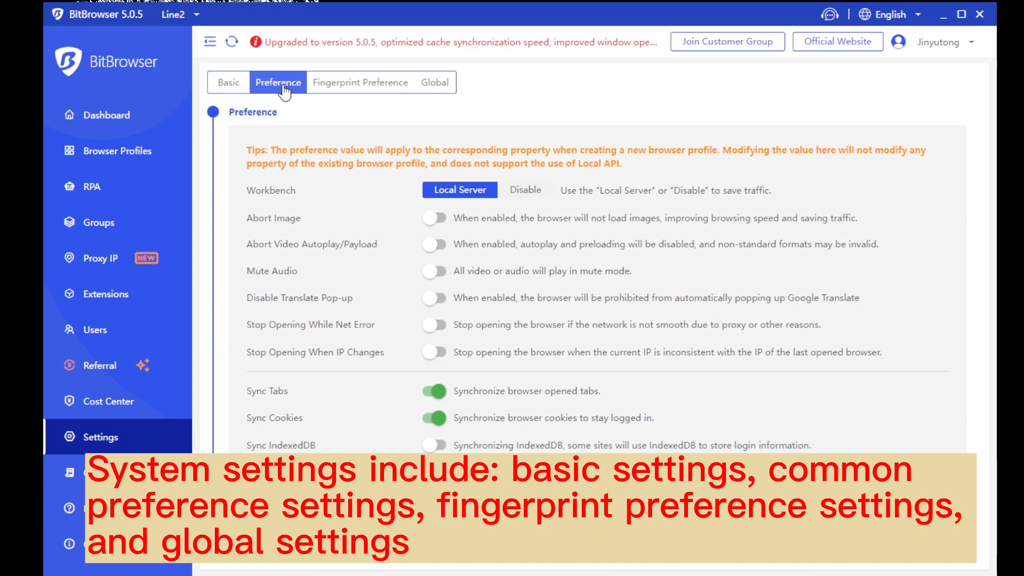
{"action": "left_click", "coordinate": [352, 90]}
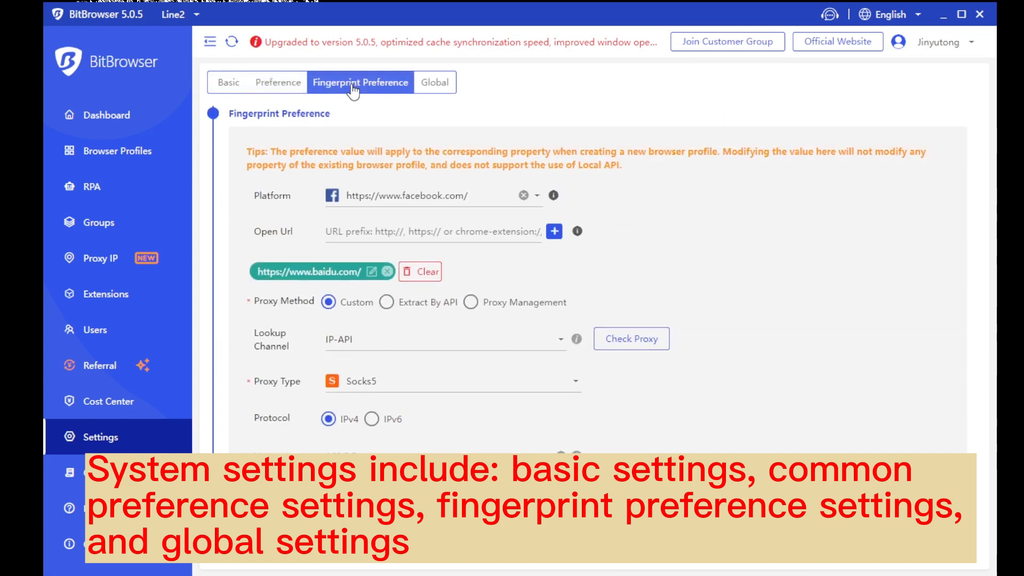
{"action": "left_click", "coordinate": [435, 88]}
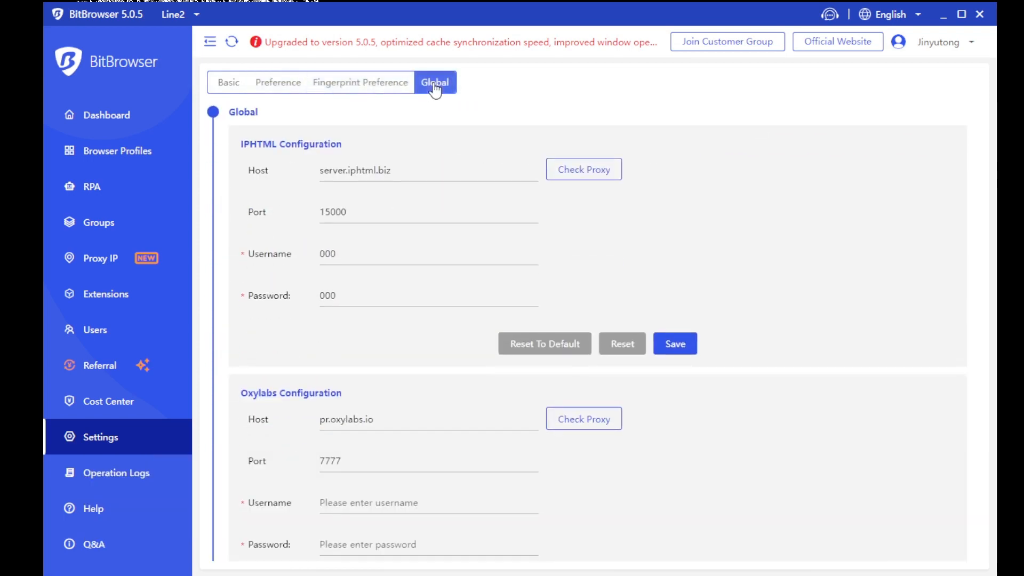
{"action": "left_click", "coordinate": [226, 90]}
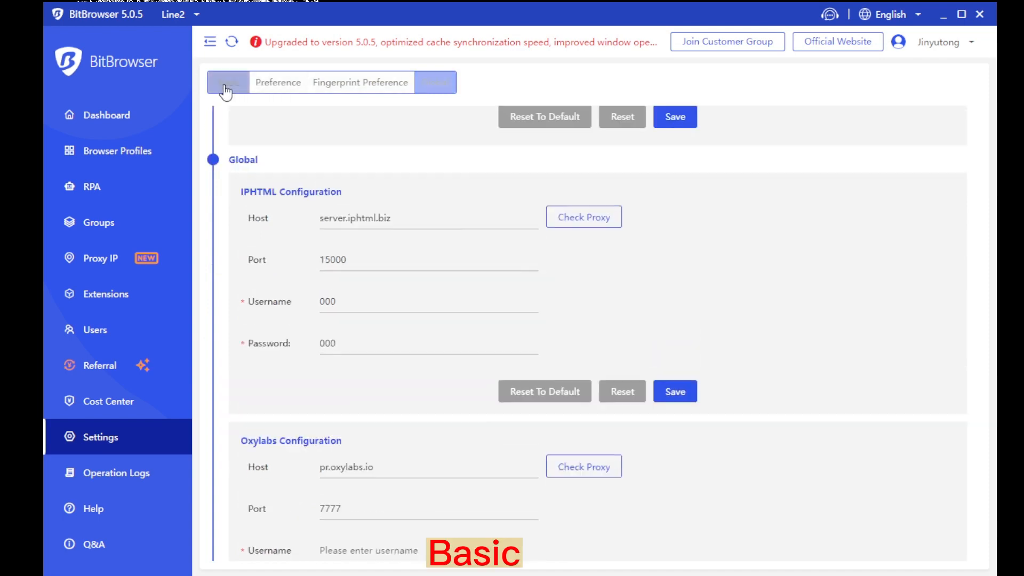
Scroll down through the Basic settings rows into the Preference defaults list
{"action": "left_click_drag", "start_coordinate": [245, 137], "coordinate": [800, 422]}
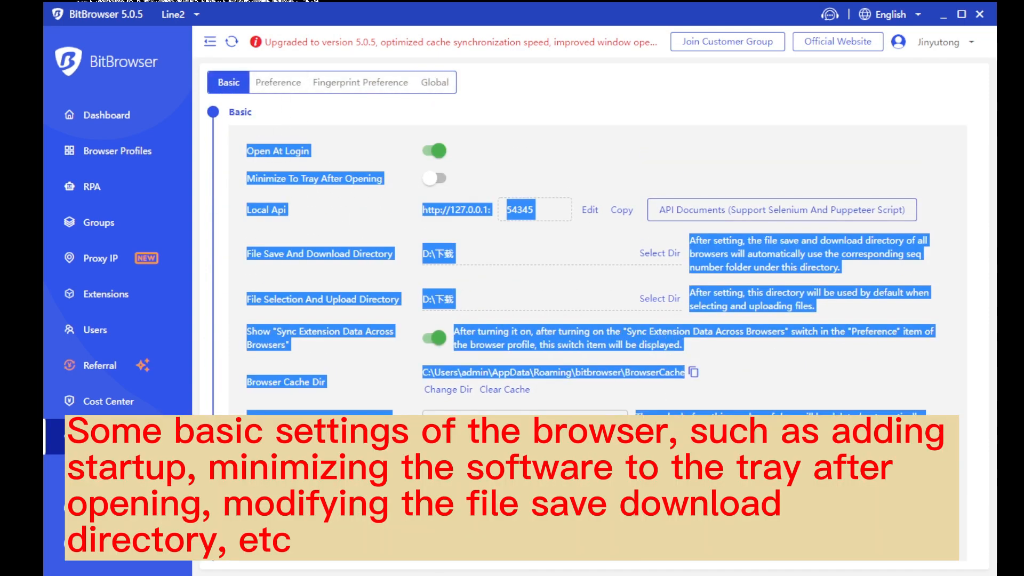
{"action": "scroll", "coordinate": [492, 330], "scroll_direction": "down", "scroll_amount": 1}
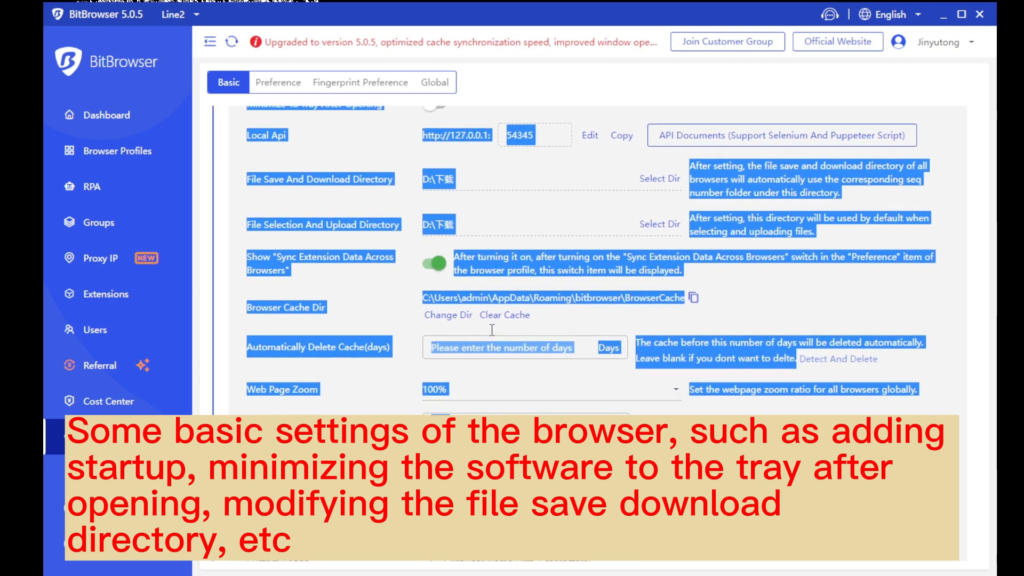
{"action": "scroll", "coordinate": [492, 329], "scroll_direction": "down", "scroll_amount": 1}
{"action": "scroll", "coordinate": [494, 337], "scroll_direction": "down", "scroll_amount": 1}
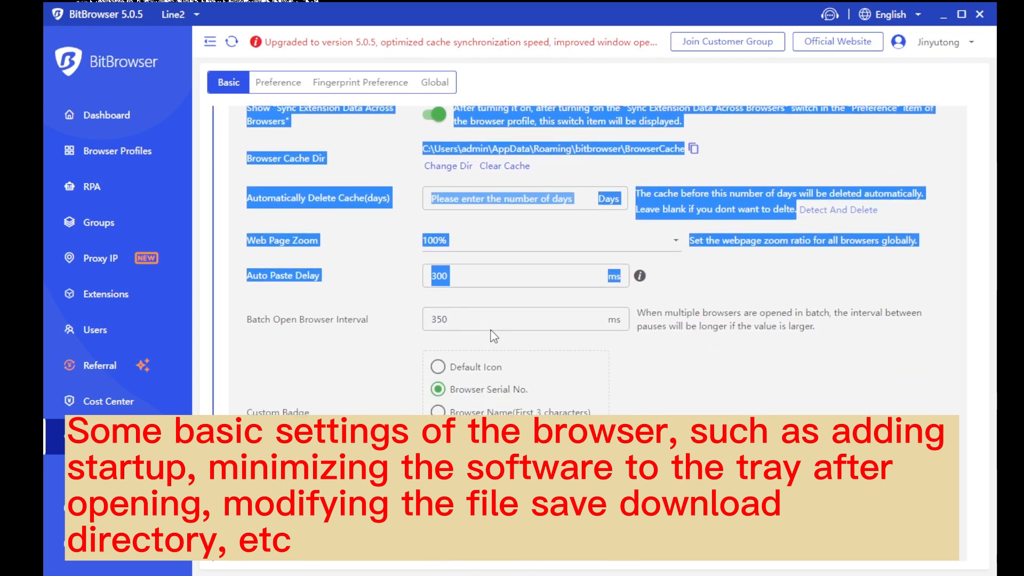
{"action": "scroll", "coordinate": [493, 336], "scroll_direction": "down", "scroll_amount": 1}
{"action": "left_click", "coordinate": [402, 301]}
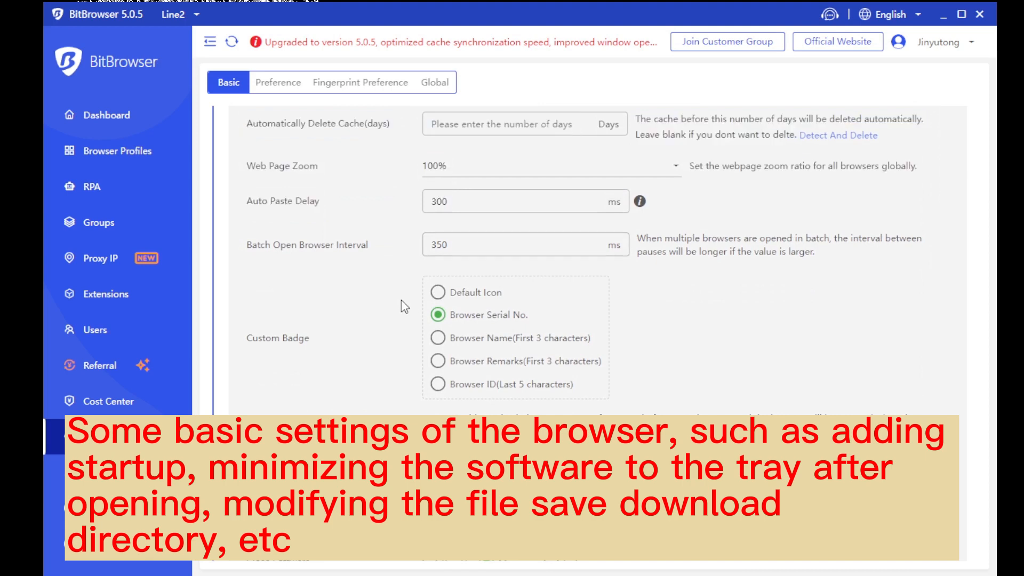
{"action": "scroll", "coordinate": [401, 301], "scroll_direction": "down", "scroll_amount": 1}
{"action": "scroll", "coordinate": [401, 299], "scroll_direction": "down", "scroll_amount": 2}
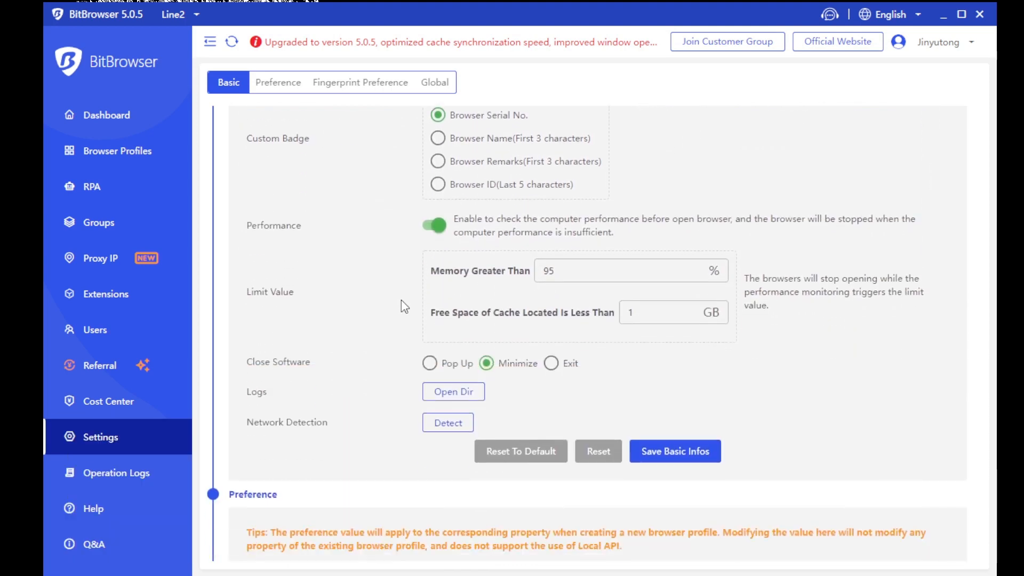
{"action": "scroll", "coordinate": [404, 305], "scroll_direction": "down", "scroll_amount": 2}
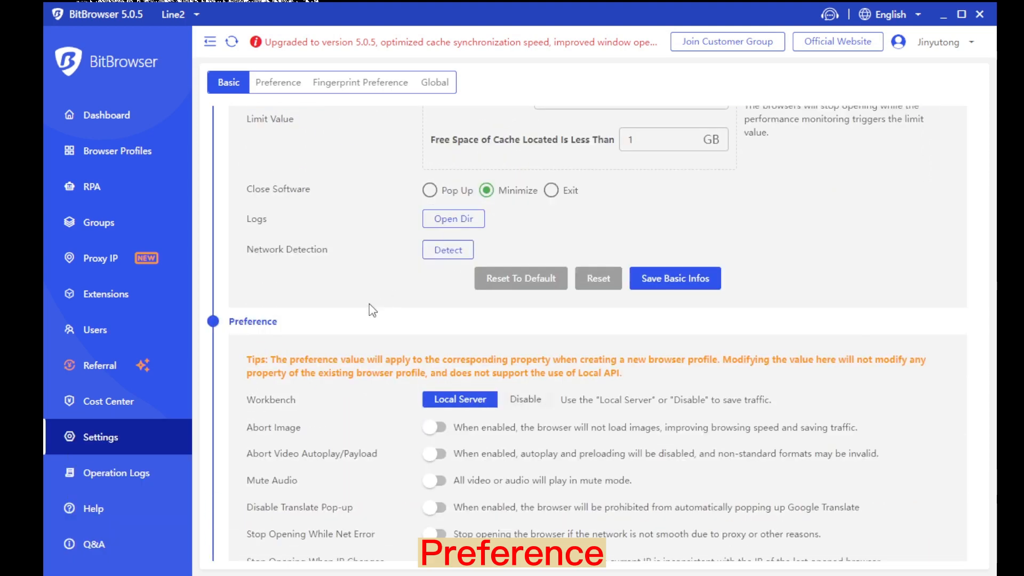
{"action": "scroll", "coordinate": [385, 263], "scroll_direction": "down", "scroll_amount": 2}
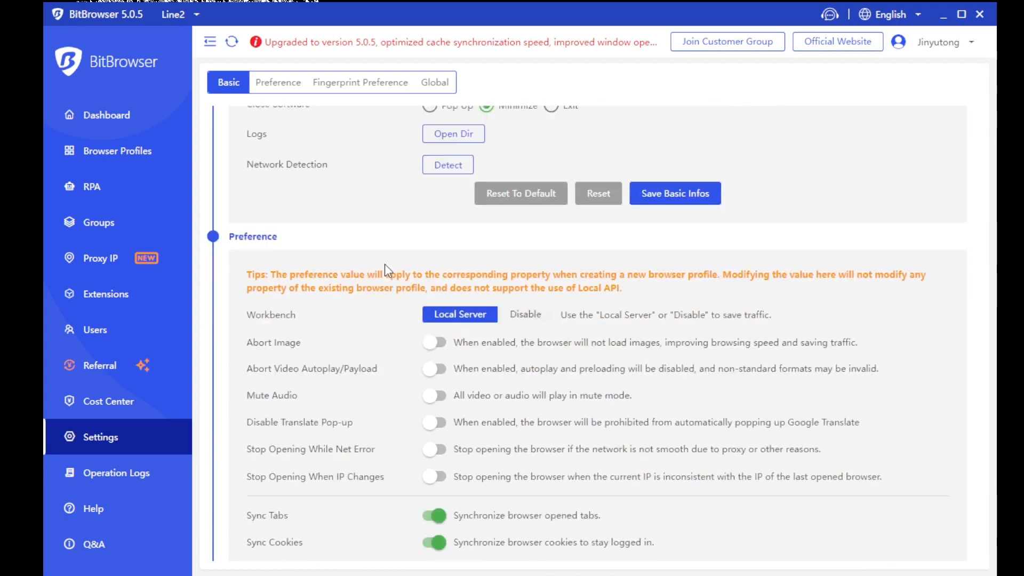
{"action": "scroll", "coordinate": [388, 271], "scroll_direction": "down", "scroll_amount": 1}
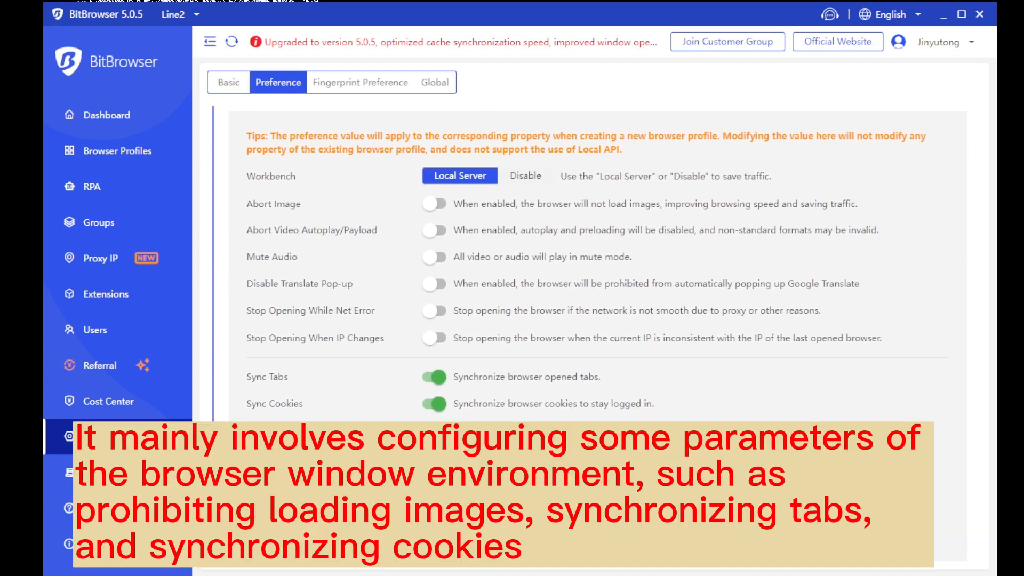
{"action": "scroll", "coordinate": [597, 261], "scroll_direction": "down", "scroll_amount": 1}
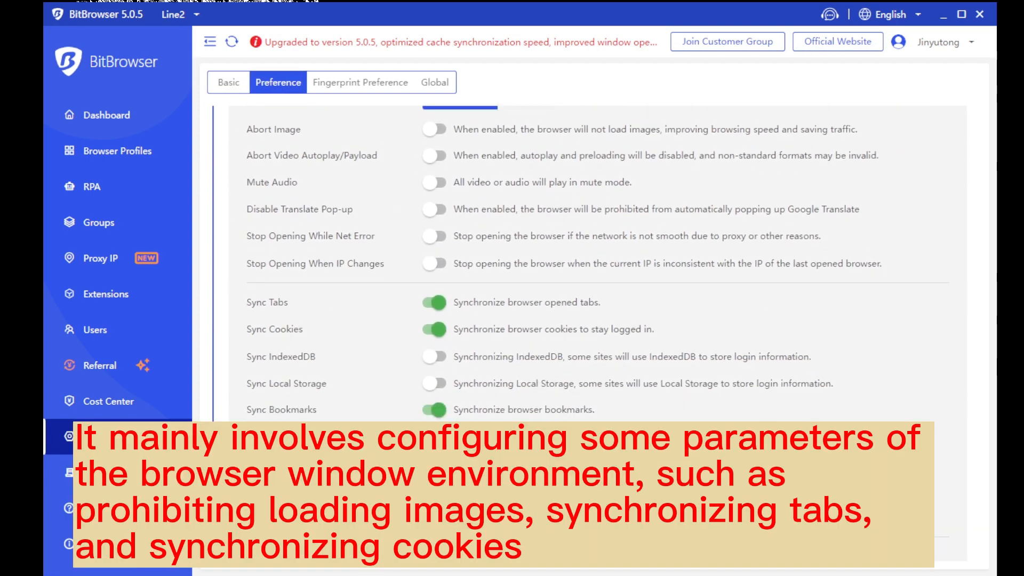
{"action": "scroll", "coordinate": [597, 264], "scroll_direction": "down", "scroll_amount": 2}
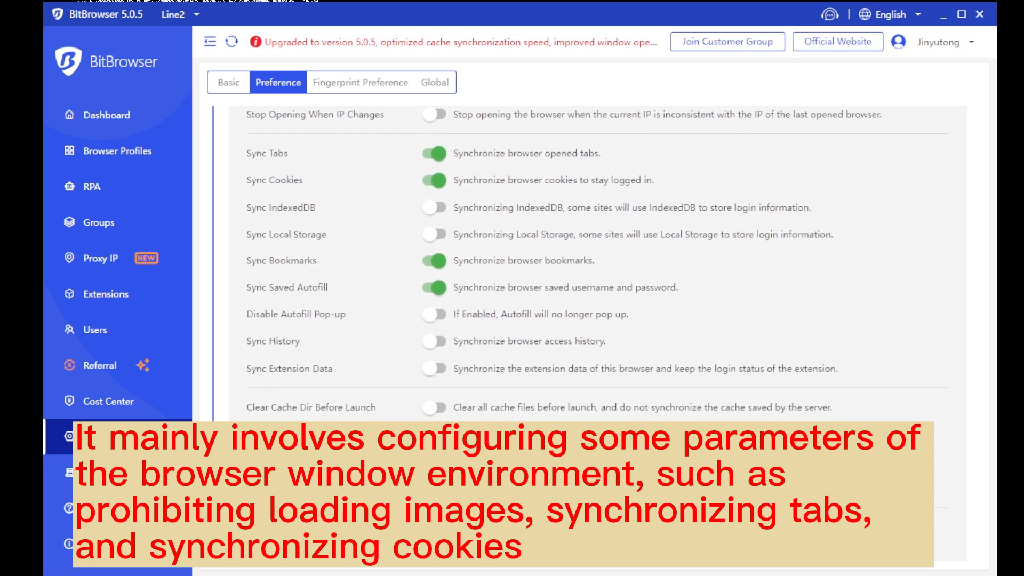
{"action": "scroll", "coordinate": [597, 264], "scroll_direction": "down", "scroll_amount": 3}
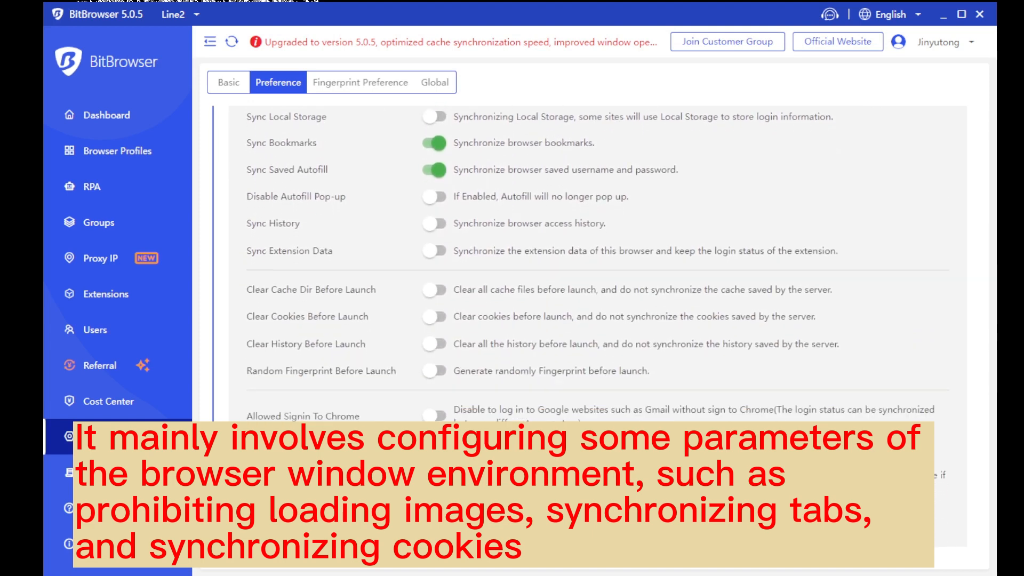
{"action": "scroll", "coordinate": [597, 264], "scroll_direction": "down", "scroll_amount": 2}
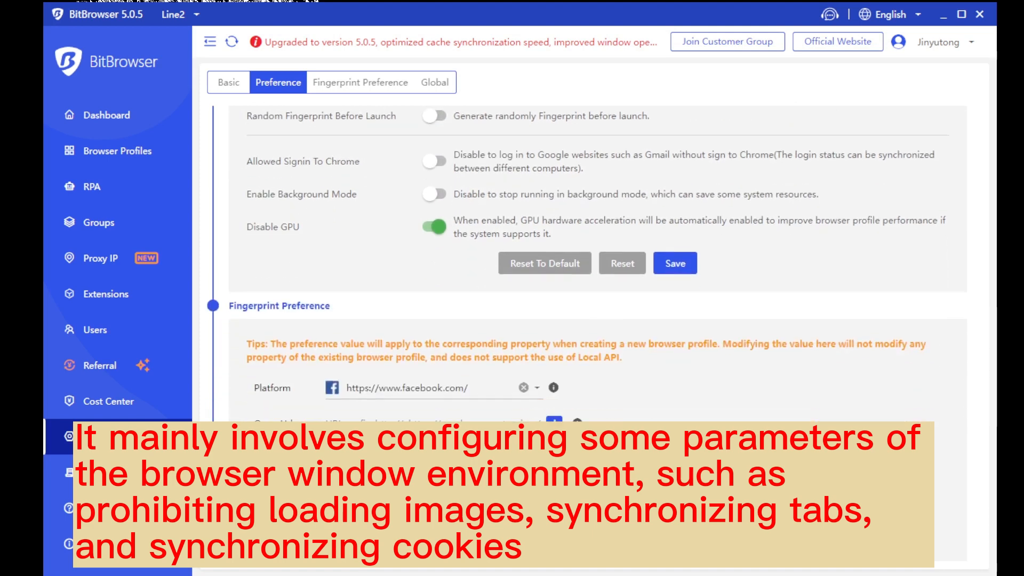
Scroll through the first Global proxy-provider configurations, such as IPHTML and Oxylabs
{"action": "scroll", "coordinate": [597, 263], "scroll_direction": "down", "scroll_amount": 2}
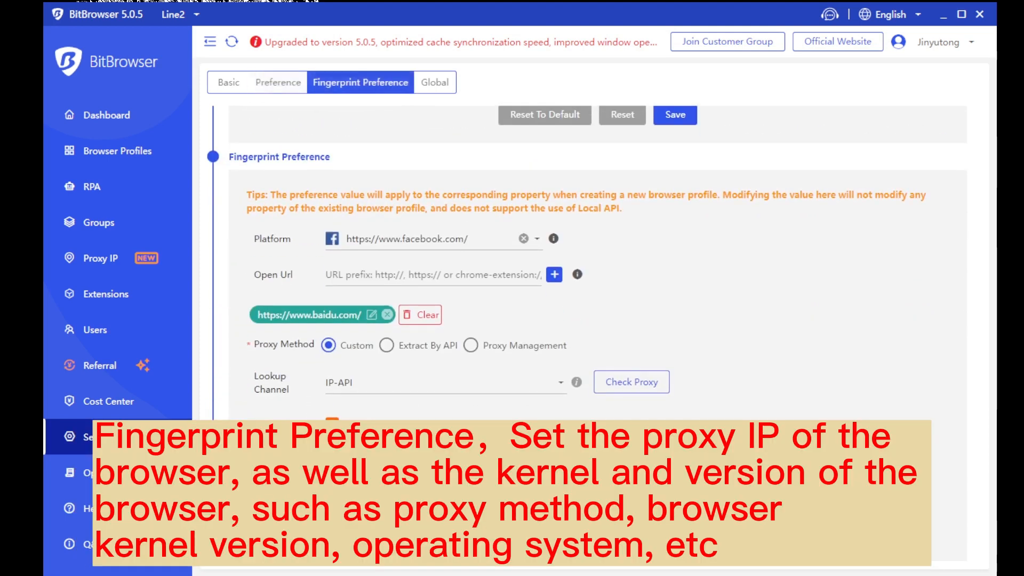
{"action": "scroll", "coordinate": [597, 264], "scroll_direction": "down", "scroll_amount": 2}
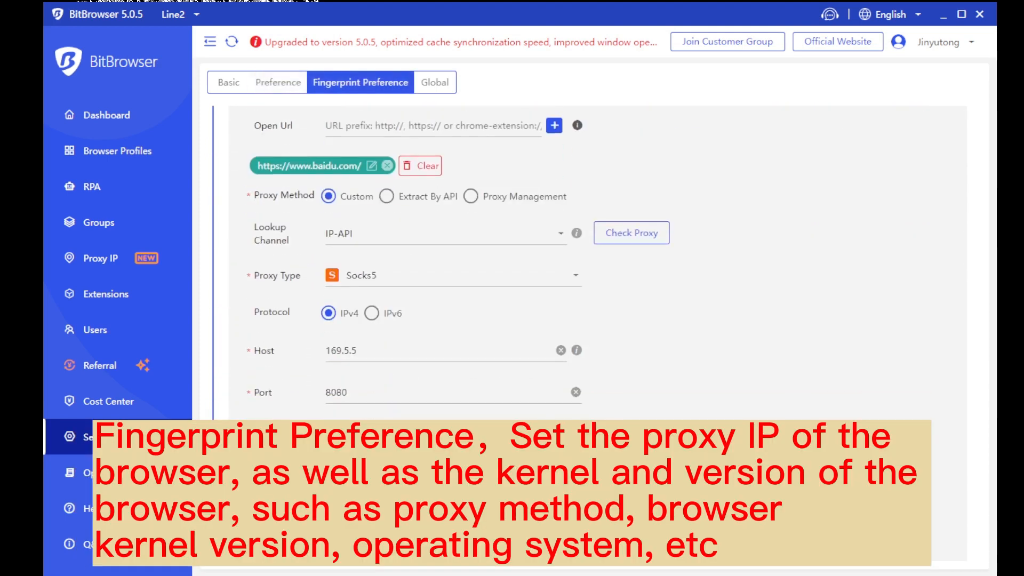
{"action": "scroll", "coordinate": [597, 263], "scroll_direction": "down", "scroll_amount": 1}
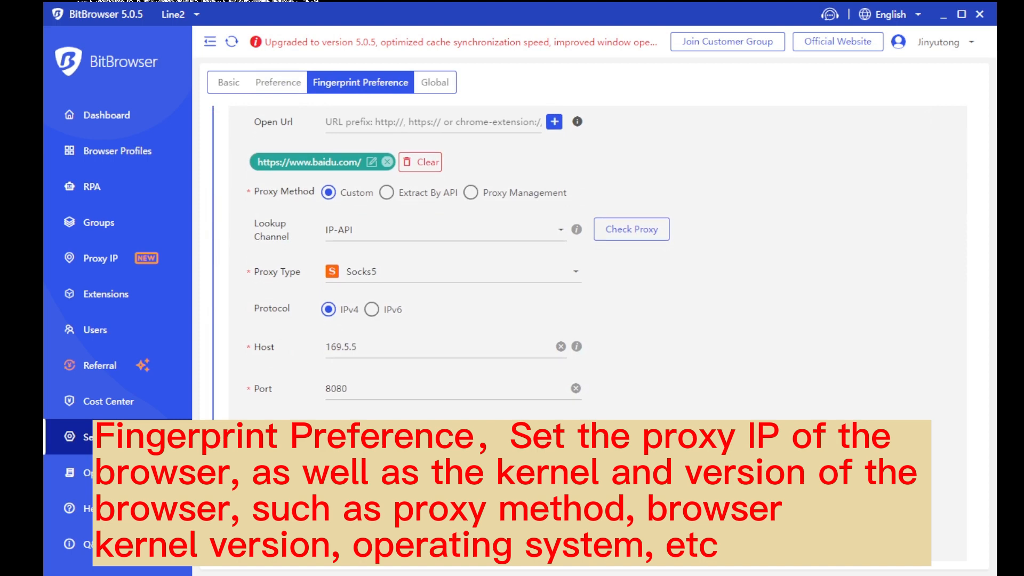
{"action": "scroll", "coordinate": [597, 264], "scroll_direction": "down", "scroll_amount": 5}
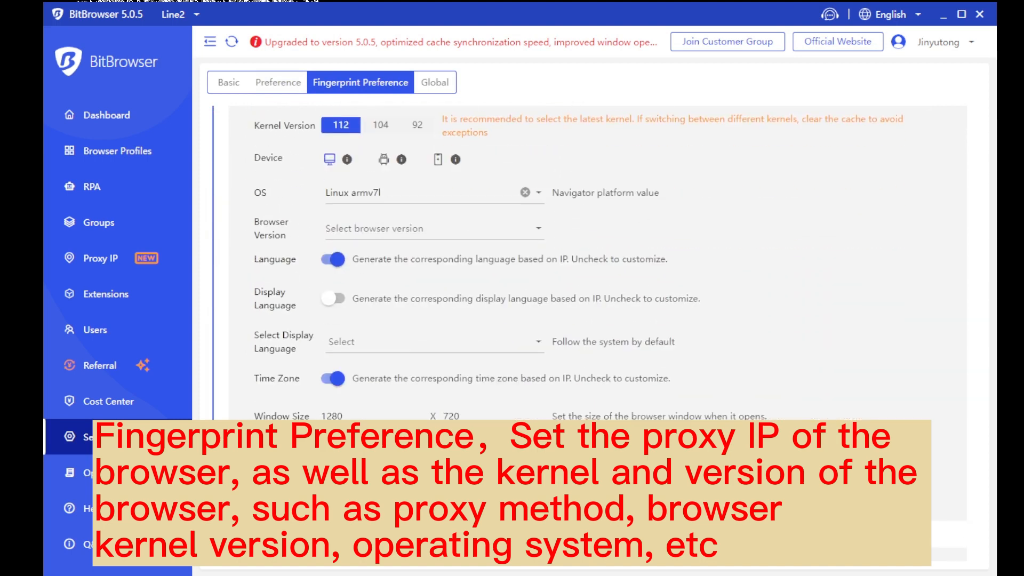
{"action": "scroll", "coordinate": [597, 264], "scroll_direction": "down", "scroll_amount": 8}
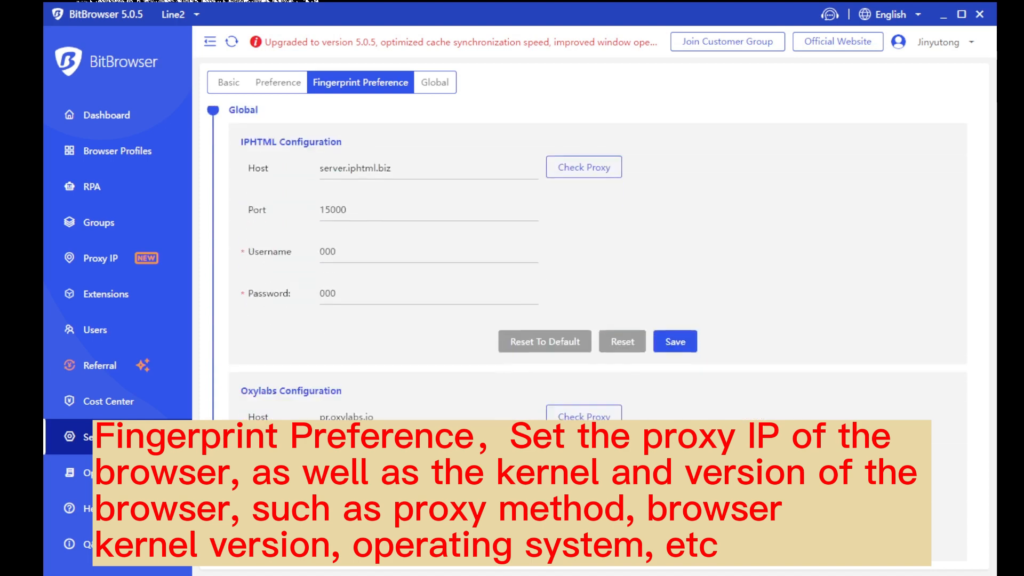
{"action": "scroll", "coordinate": [360, 192], "scroll_direction": "up", "scroll_amount": 1}
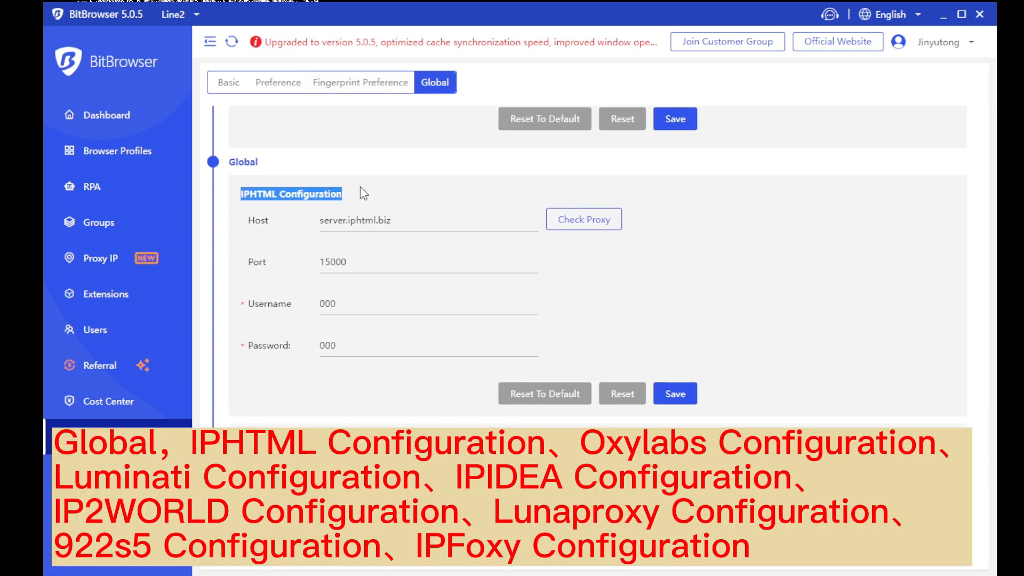
{"action": "scroll", "coordinate": [334, 283], "scroll_direction": "down", "scroll_amount": 1}
{"action": "left_click_drag", "start_coordinate": [242, 366], "coordinate": [365, 374]}
{"action": "left_click", "coordinate": [373, 372]}
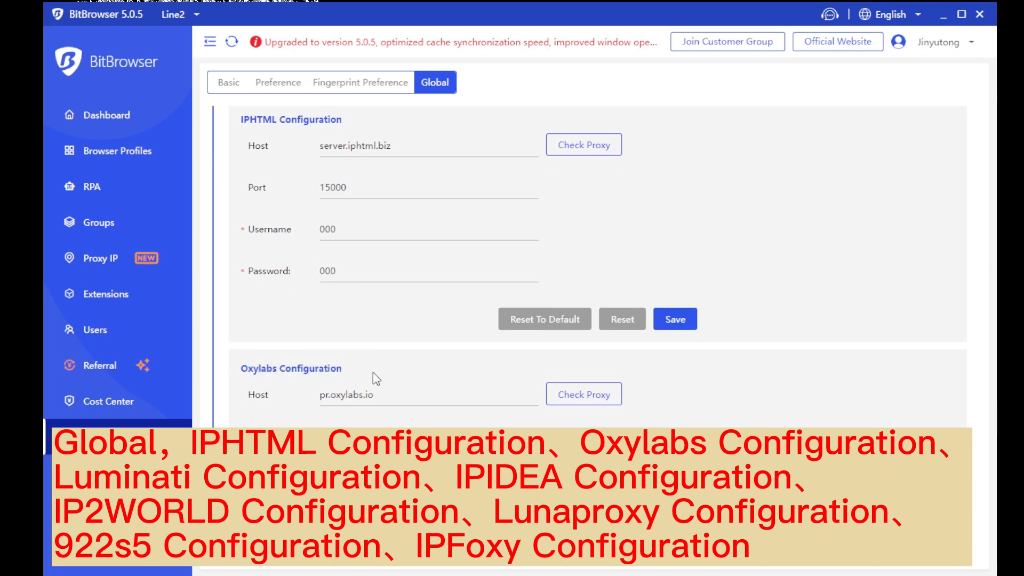
Review the Luminati, IPIDEA, IP2WORLD, Lunaproxy, 922s5 and IPFoxy configuration sections
{"action": "scroll", "coordinate": [372, 373], "scroll_direction": "down", "scroll_amount": 3}
{"action": "left_click_drag", "start_coordinate": [238, 392], "coordinate": [364, 400]}
{"action": "left_click", "coordinate": [373, 396]}
{"action": "scroll", "coordinate": [373, 396], "scroll_direction": "down", "scroll_amount": 4}
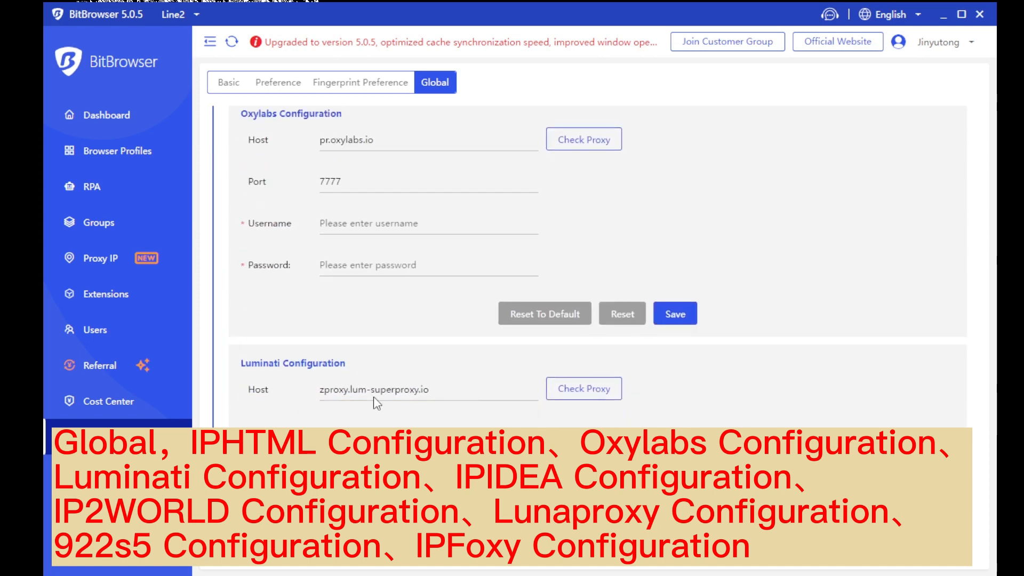
{"action": "left_click_drag", "start_coordinate": [238, 422], "coordinate": [349, 426]}
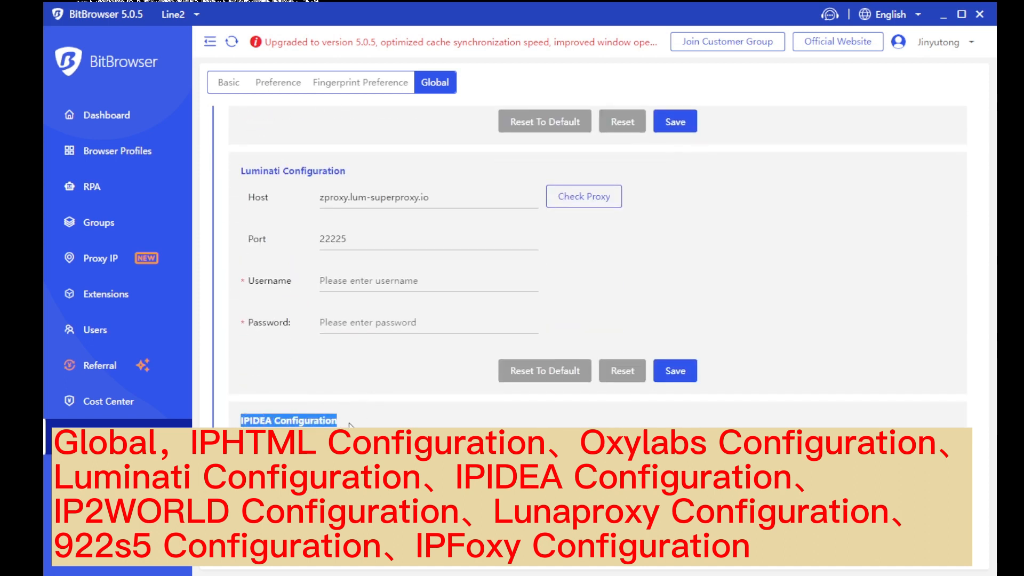
{"action": "left_click", "coordinate": [384, 421]}
{"action": "scroll", "coordinate": [384, 422], "scroll_direction": "down", "scroll_amount": 4}
{"action": "left_click_drag", "start_coordinate": [237, 375], "coordinate": [382, 387]}
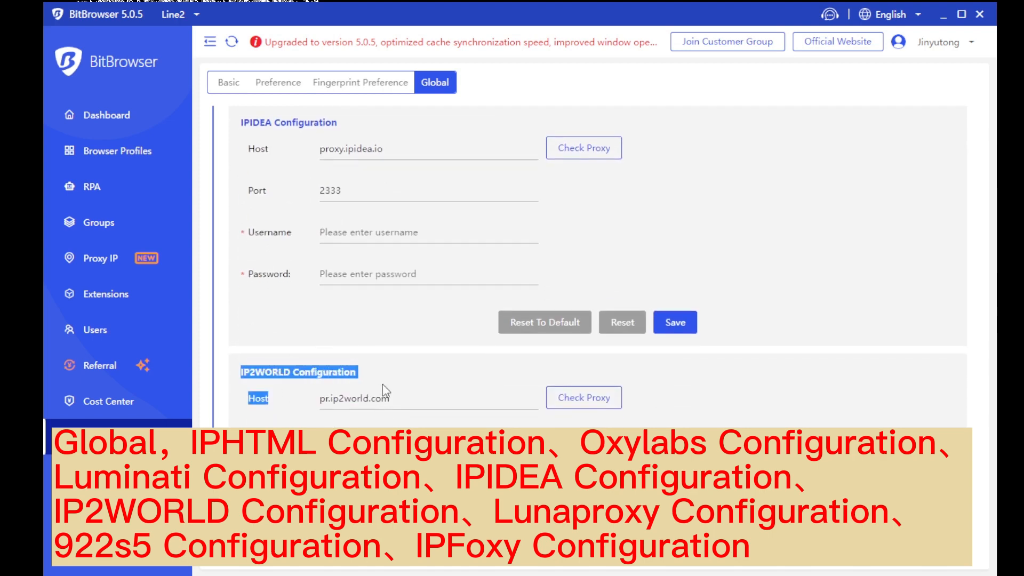
{"action": "left_click", "coordinate": [393, 389]}
{"action": "scroll", "coordinate": [394, 389], "scroll_direction": "down", "scroll_amount": 4}
{"action": "left_click_drag", "start_coordinate": [237, 324], "coordinate": [373, 338]}
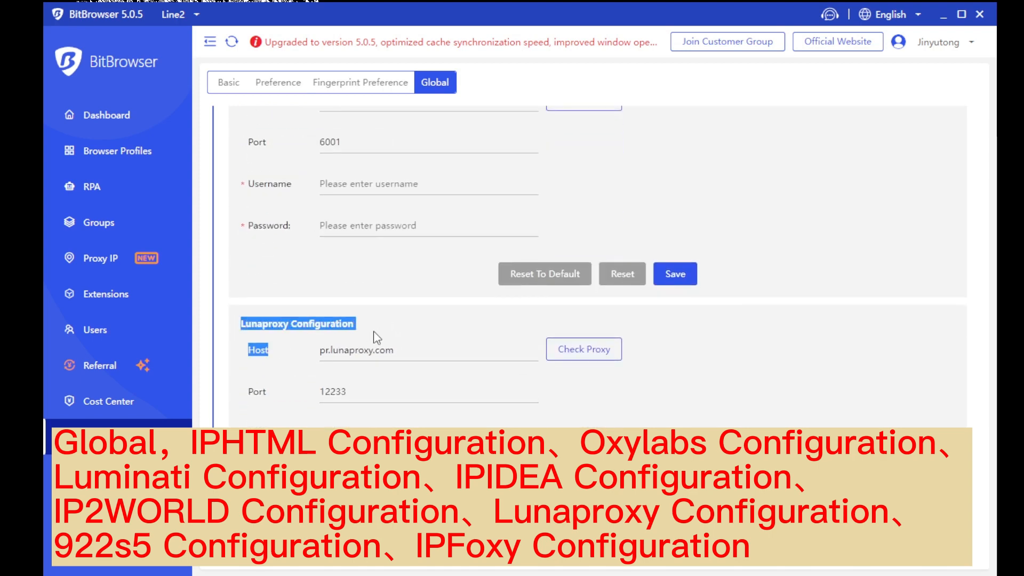
{"action": "left_click", "coordinate": [406, 338]}
{"action": "scroll", "coordinate": [407, 338], "scroll_direction": "down", "scroll_amount": 4}
{"action": "left_click_drag", "start_coordinate": [239, 273], "coordinate": [315, 274]}
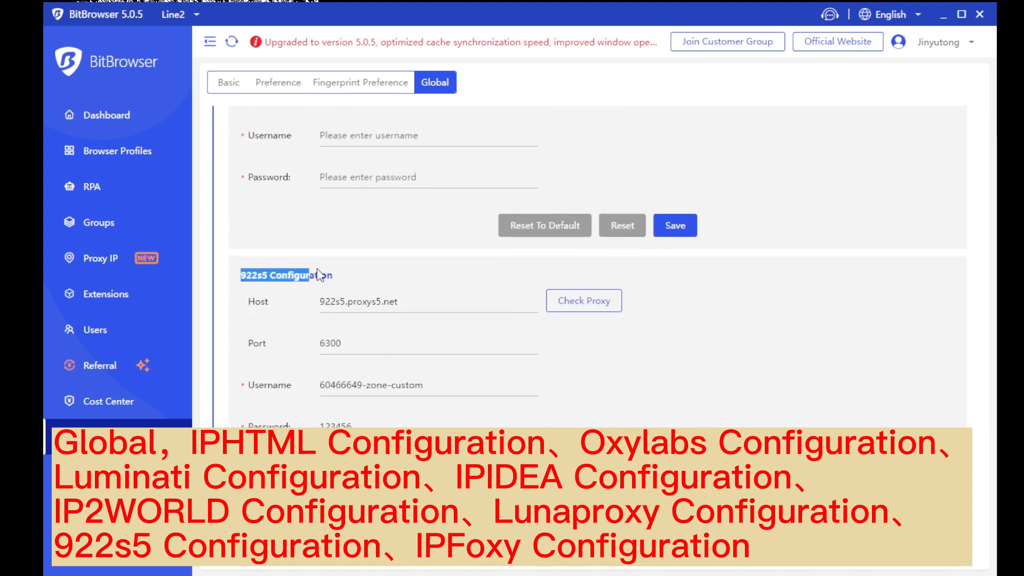
{"action": "left_click", "coordinate": [382, 267]}
{"action": "scroll", "coordinate": [383, 268], "scroll_direction": "down", "scroll_amount": 4}
{"action": "left_click_drag", "start_coordinate": [240, 227], "coordinate": [337, 230]}
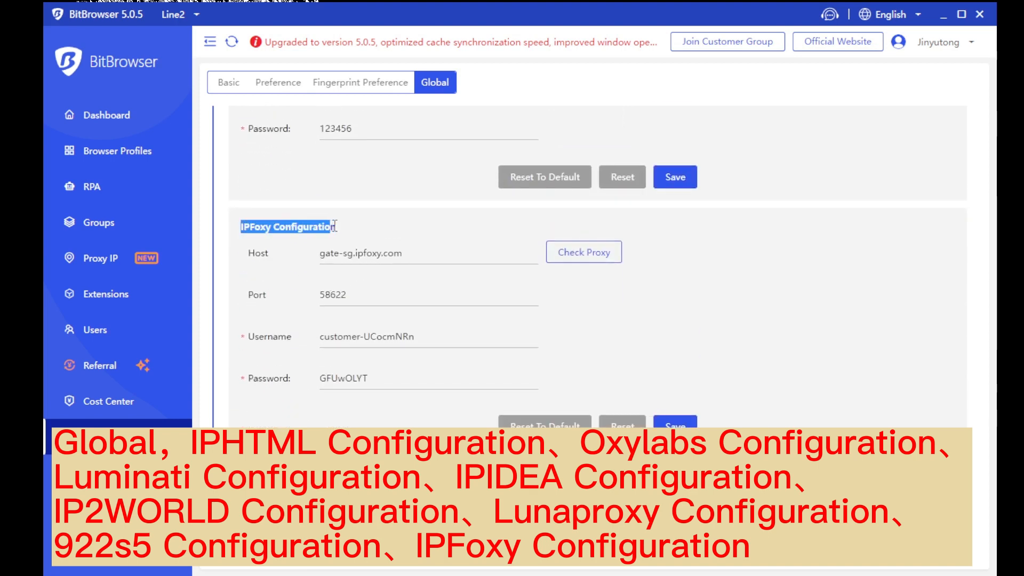
{"action": "left_click", "coordinate": [373, 235]}
{"action": "scroll", "coordinate": [405, 267], "scroll_direction": "down", "scroll_amount": 4}
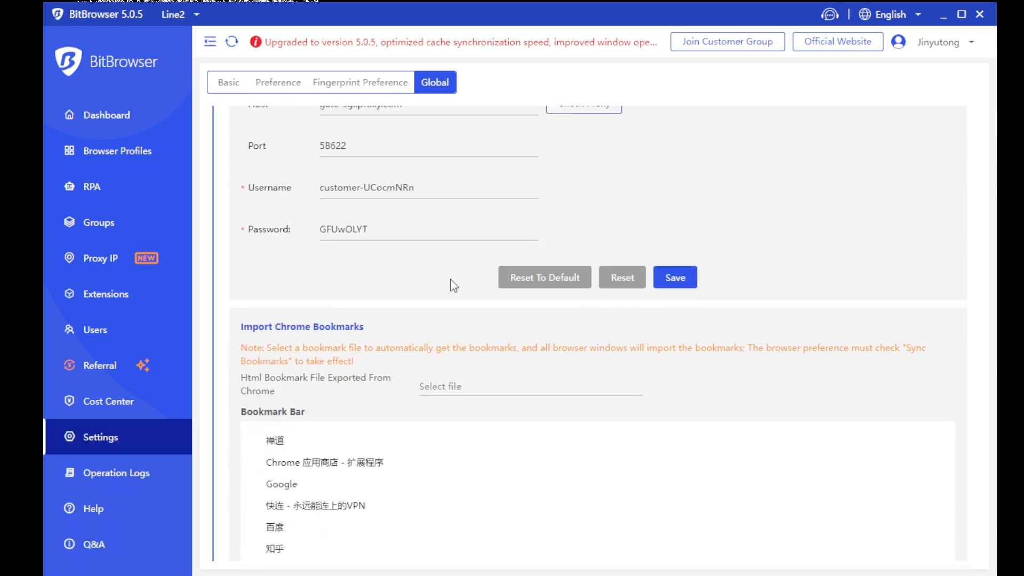
Continue past Import Chrome Bookmarks and the autofill table to the Proxy IP Blacklist section
{"action": "left_click_drag", "start_coordinate": [254, 325], "coordinate": [366, 366]}
{"action": "left_click", "coordinate": [404, 326]}
{"action": "scroll", "coordinate": [366, 366], "scroll_direction": "down", "scroll_amount": 7}
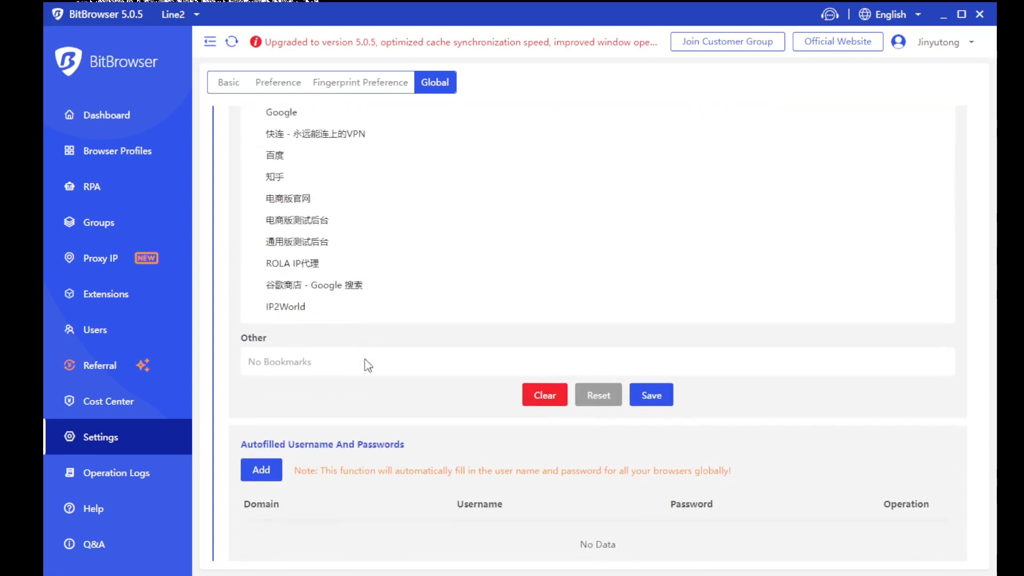
{"action": "scroll", "coordinate": [234, 335], "scroll_direction": "down", "scroll_amount": 2}
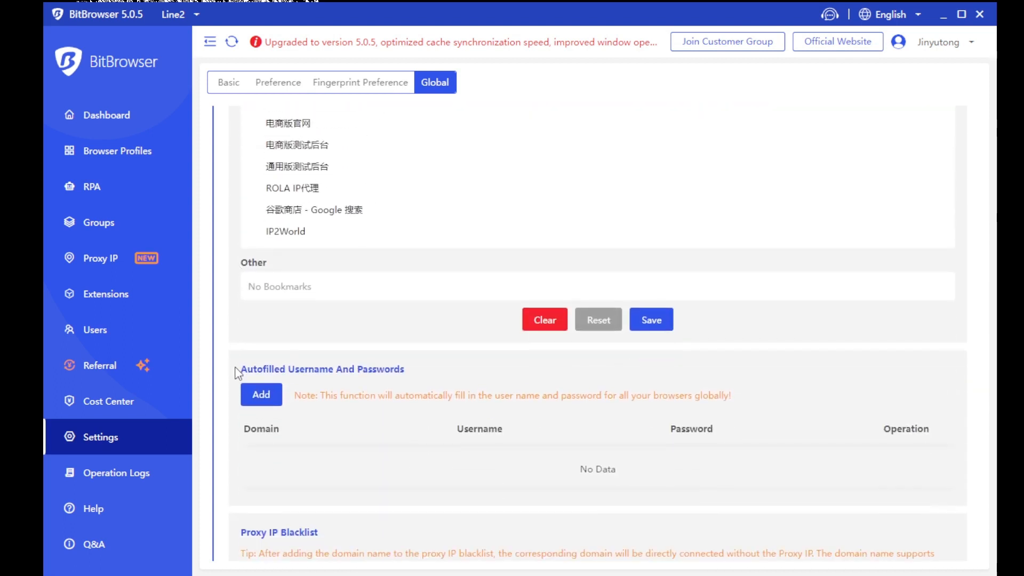
{"action": "left_click_drag", "start_coordinate": [239, 369], "coordinate": [424, 376]}
{"action": "left_click", "coordinate": [442, 368]}
{"action": "scroll", "coordinate": [752, 400], "scroll_direction": "down", "scroll_amount": 3}
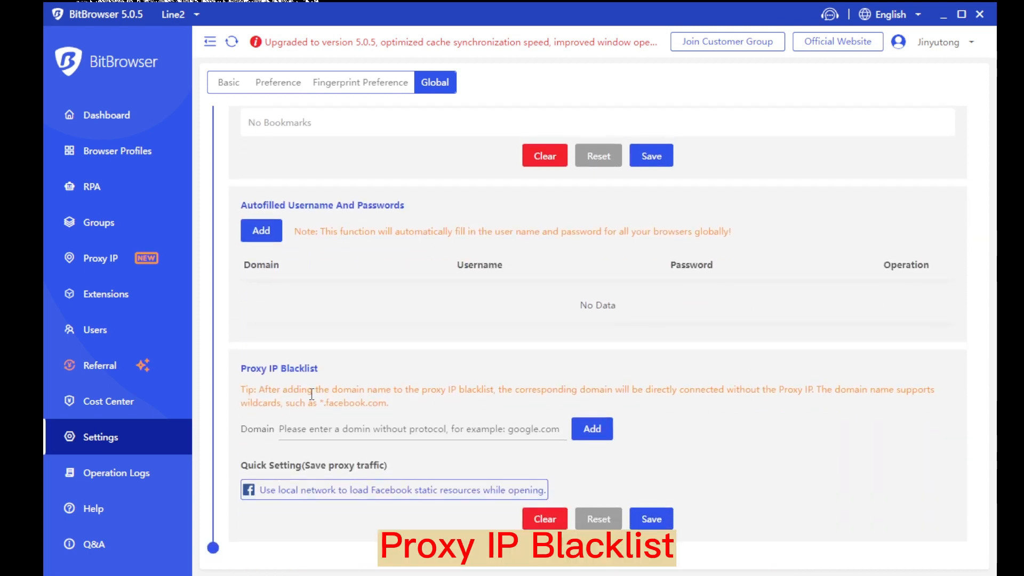
{"action": "left_click_drag", "start_coordinate": [239, 368], "coordinate": [328, 373]}
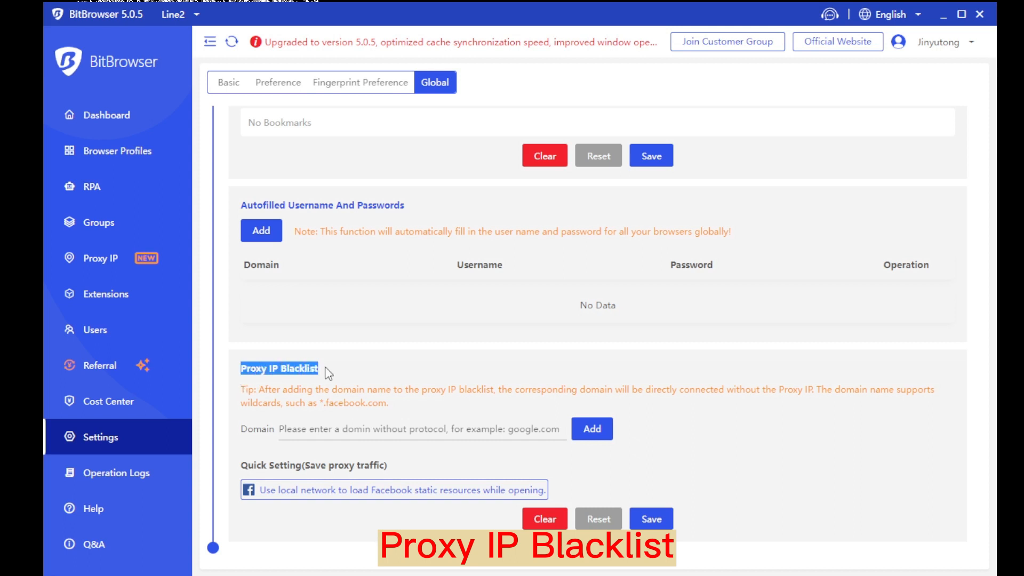
{"action": "left_click", "coordinate": [361, 373]}
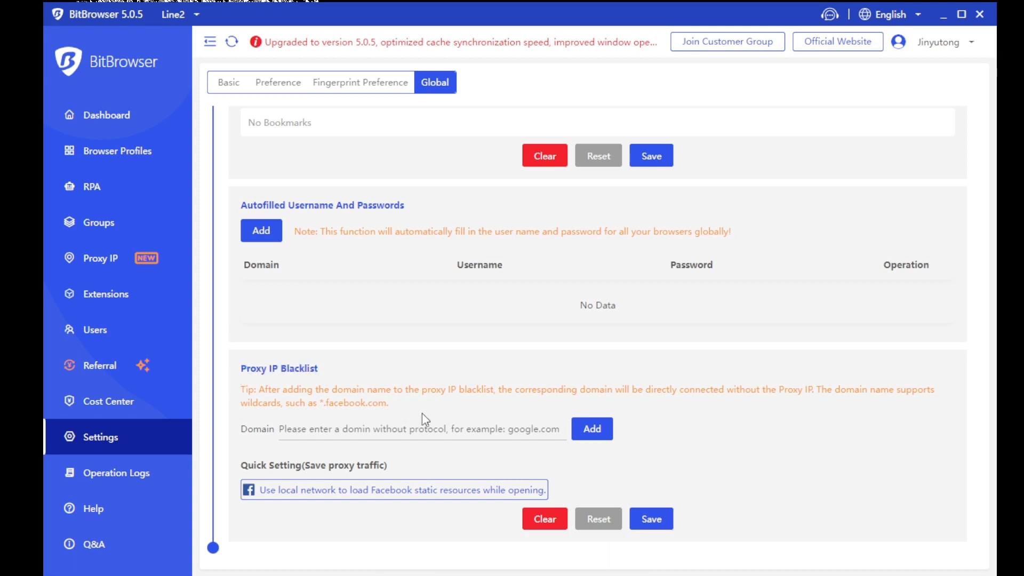
Show the Operation Logs and try the account, category and content filters, leaving them empty
{"action": "left_click", "coordinate": [169, 486]}
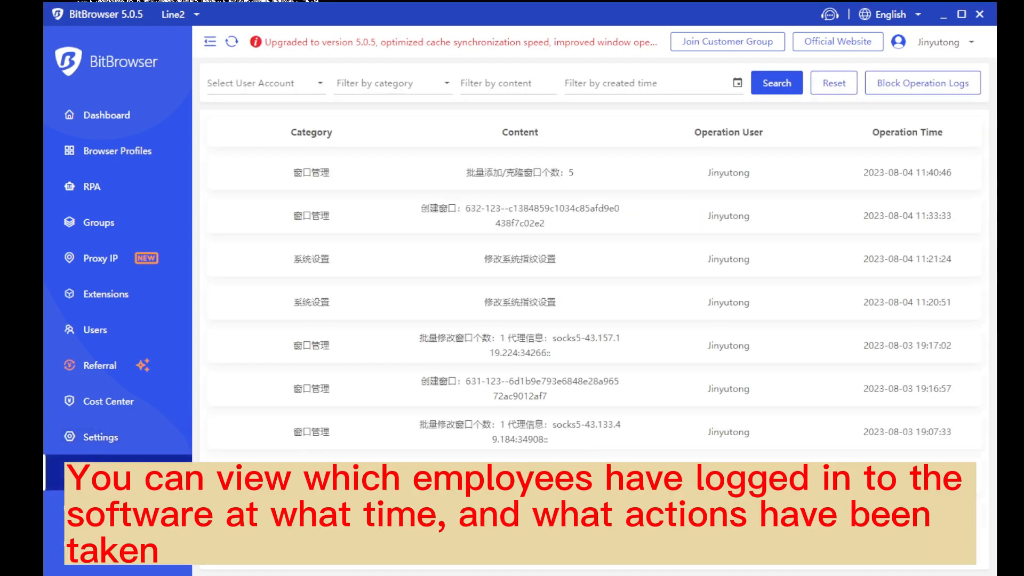
{"action": "left_click", "coordinate": [308, 84]}
{"action": "left_click", "coordinate": [341, 85]}
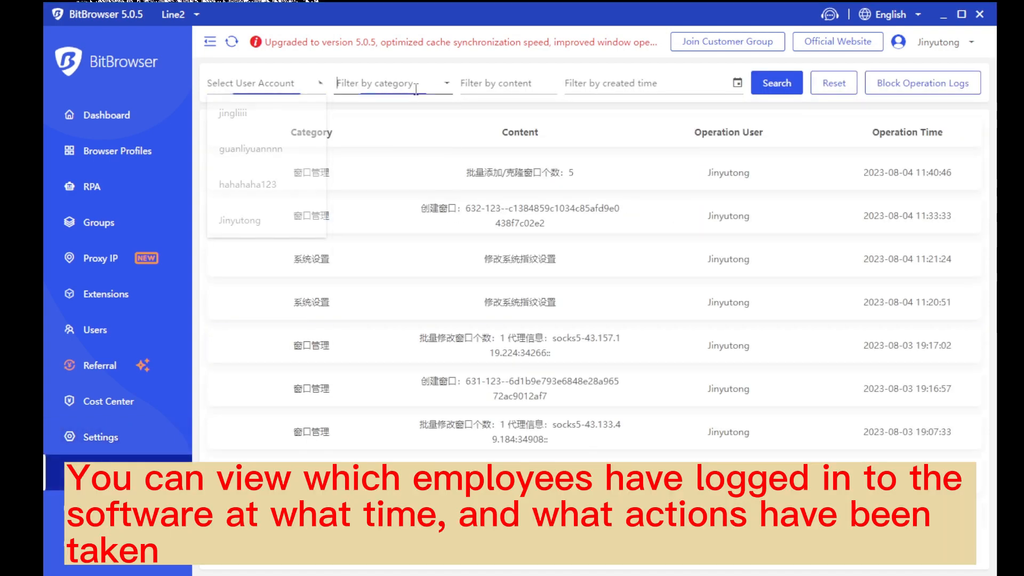
{"action": "left_click", "coordinate": [521, 85]}
{"action": "scroll", "coordinate": [502, 291], "scroll_direction": "down", "scroll_amount": 3}
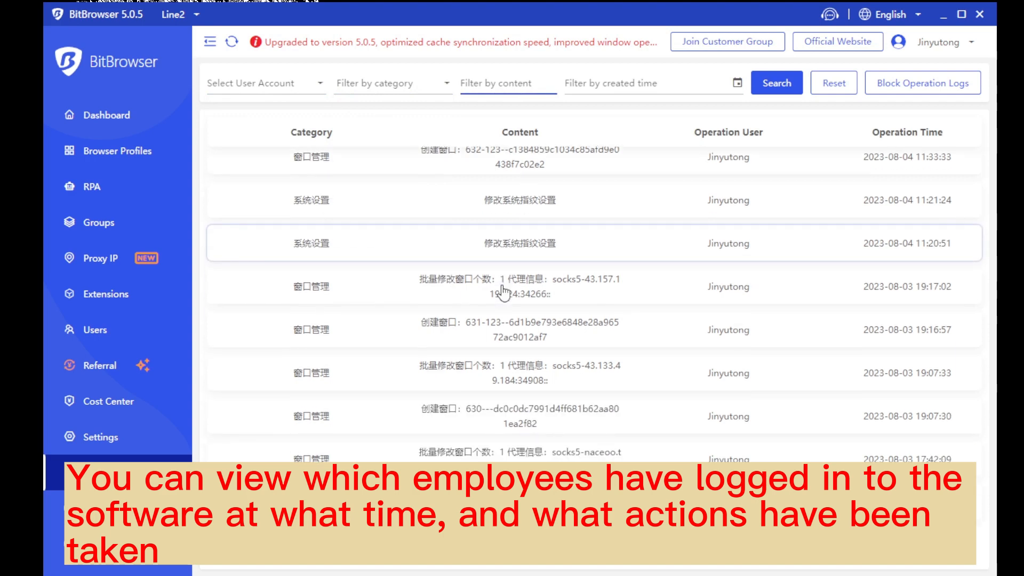
{"action": "scroll", "coordinate": [362, 184], "scroll_direction": "up", "scroll_amount": 3}
{"action": "left_click", "coordinate": [297, 123]}
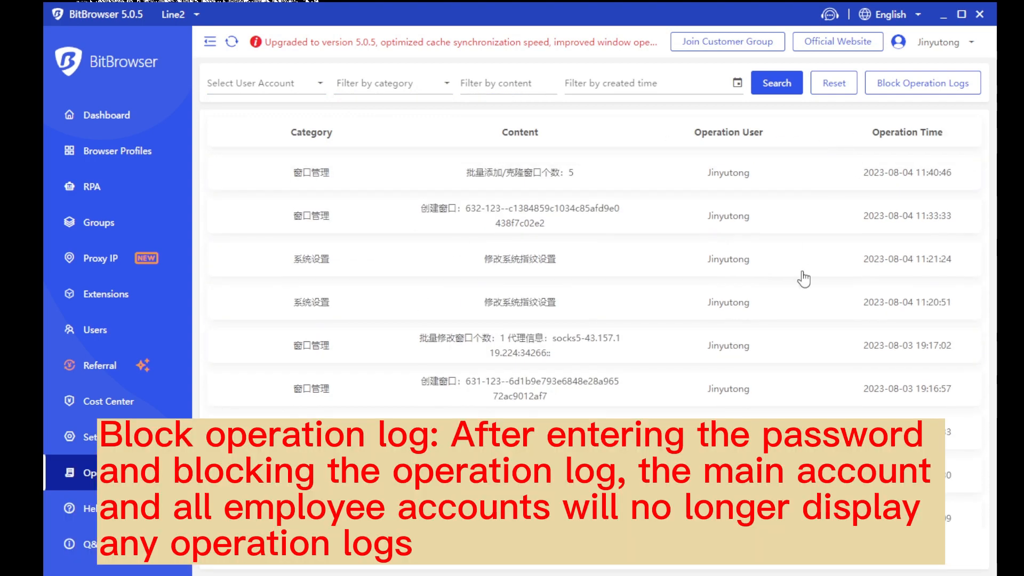
Review the Block Operation Logs warning and cancel without blocking the logs
{"action": "left_click", "coordinate": [923, 83]}
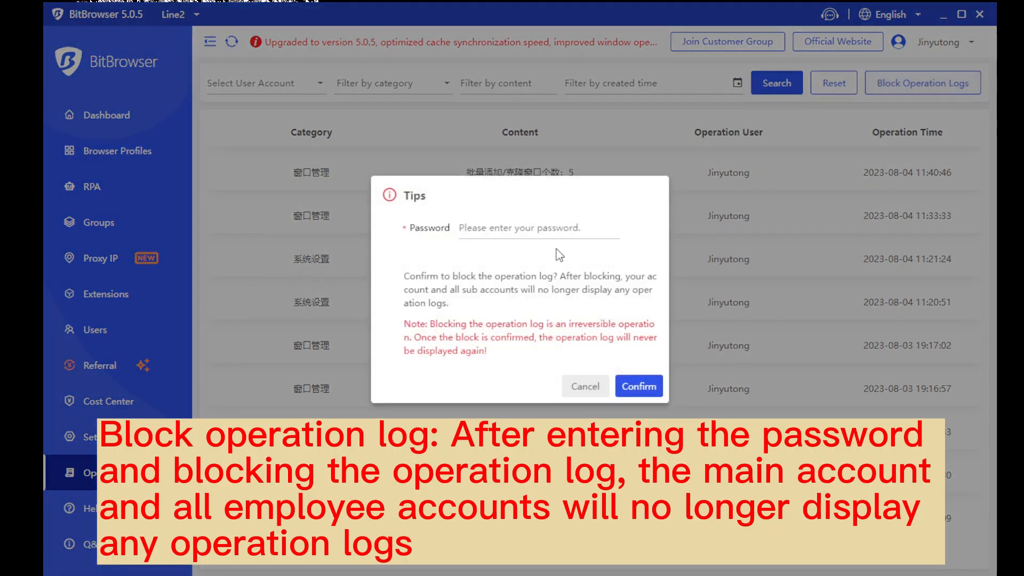
{"action": "left_click", "coordinate": [534, 230]}
{"action": "left_click_drag", "start_coordinate": [403, 274], "coordinate": [502, 357]}
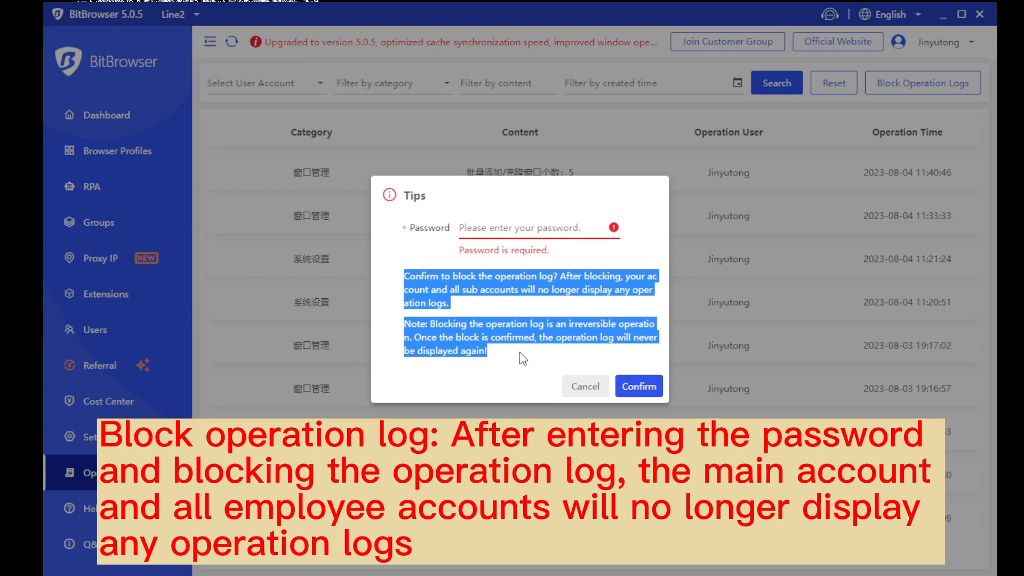
{"action": "left_click", "coordinate": [585, 386]}
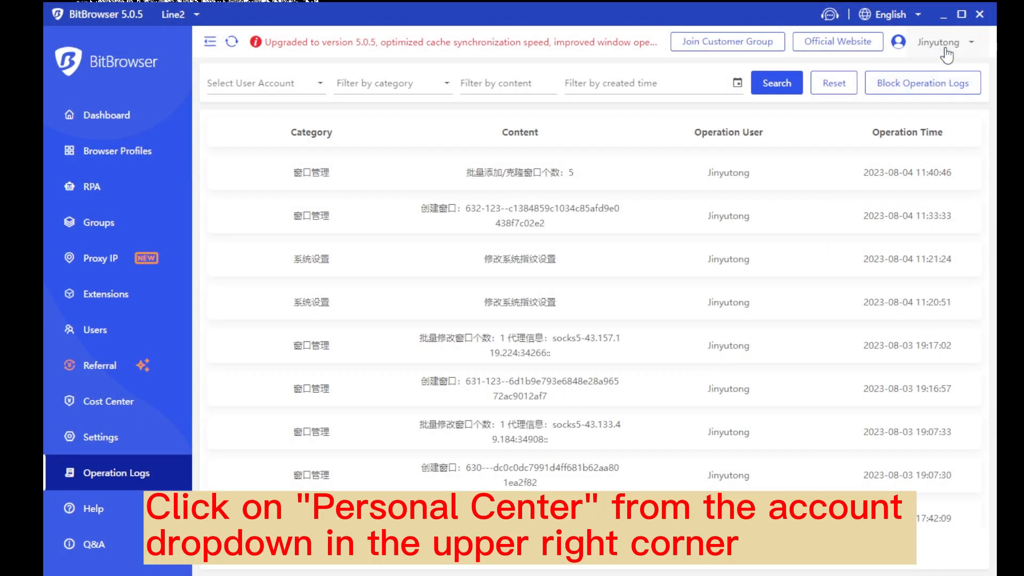
Open the account's Profile page and look over the Bind Email and Change Phone Number sections
{"action": "mouse_move", "coordinate": [944, 49]}
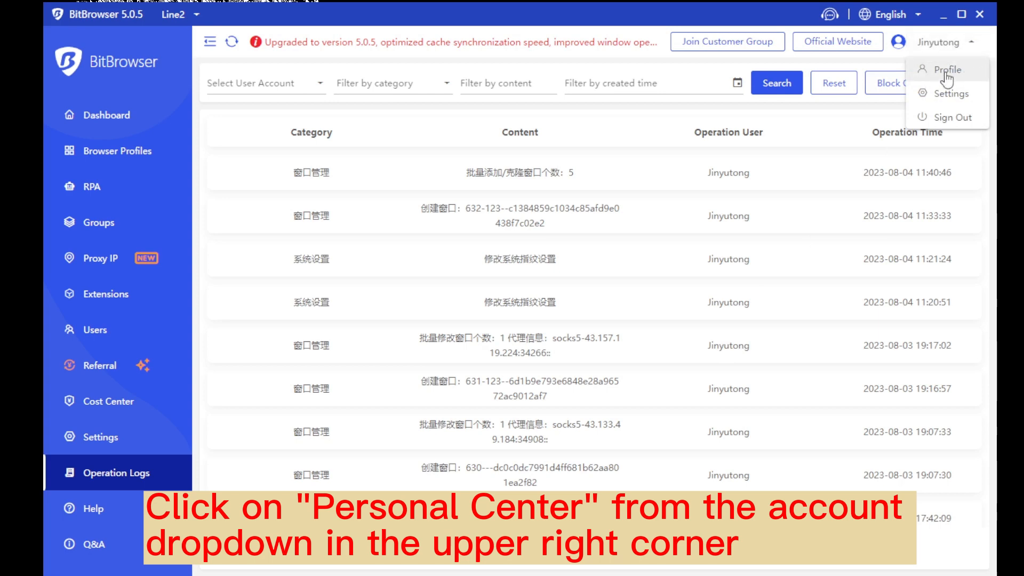
{"action": "left_click", "coordinate": [954, 81]}
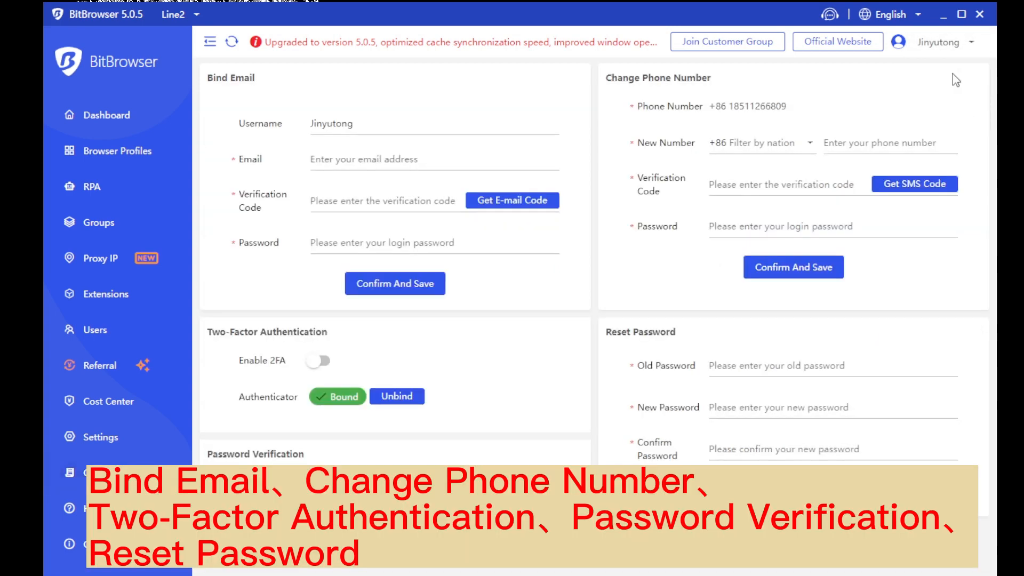
{"action": "left_click_drag", "start_coordinate": [284, 72], "coordinate": [206, 75]}
{"action": "left_click", "coordinate": [280, 84]}
{"action": "left_click_drag", "start_coordinate": [730, 82], "coordinate": [605, 77]}
{"action": "left_click", "coordinate": [768, 75]}
Review the Two-Factor Authentication, Password Verification and Reset Password sections
{"action": "left_click_drag", "start_coordinate": [318, 347], "coordinate": [238, 340]}
{"action": "left_click_drag", "start_coordinate": [370, 334], "coordinate": [224, 324]}
{"action": "left_click", "coordinate": [375, 323]}
{"action": "left_click_drag", "start_coordinate": [308, 454], "coordinate": [211, 454]}
{"action": "left_click", "coordinate": [373, 448]}
{"action": "left_click_drag", "start_coordinate": [678, 332], "coordinate": [606, 332]}
{"action": "left_click", "coordinate": [740, 327]}
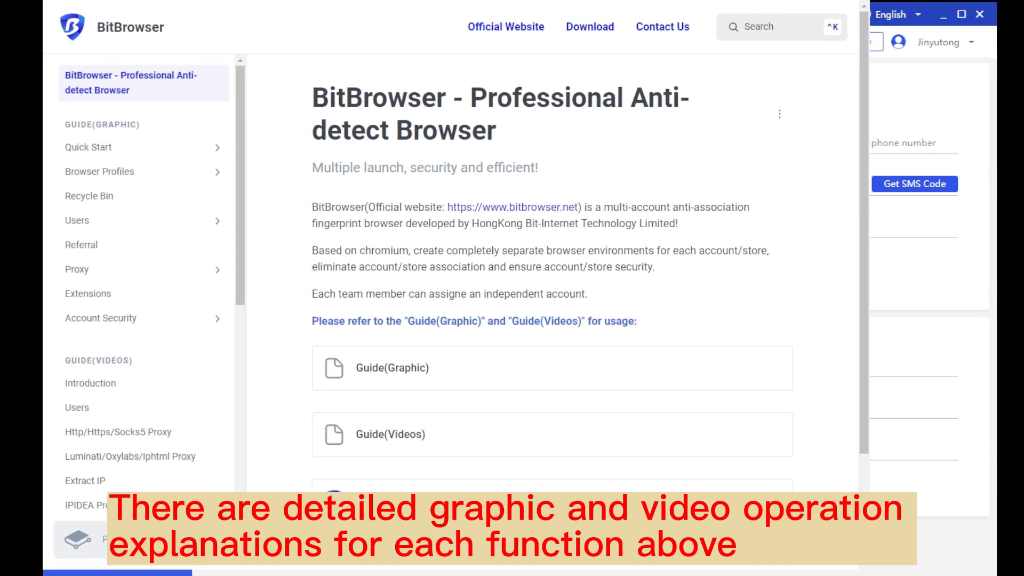
Show the Referral help article and scroll the sidebar down to API Docs, RPA Guide and Group Control
{"action": "left_click", "coordinate": [151, 248]}
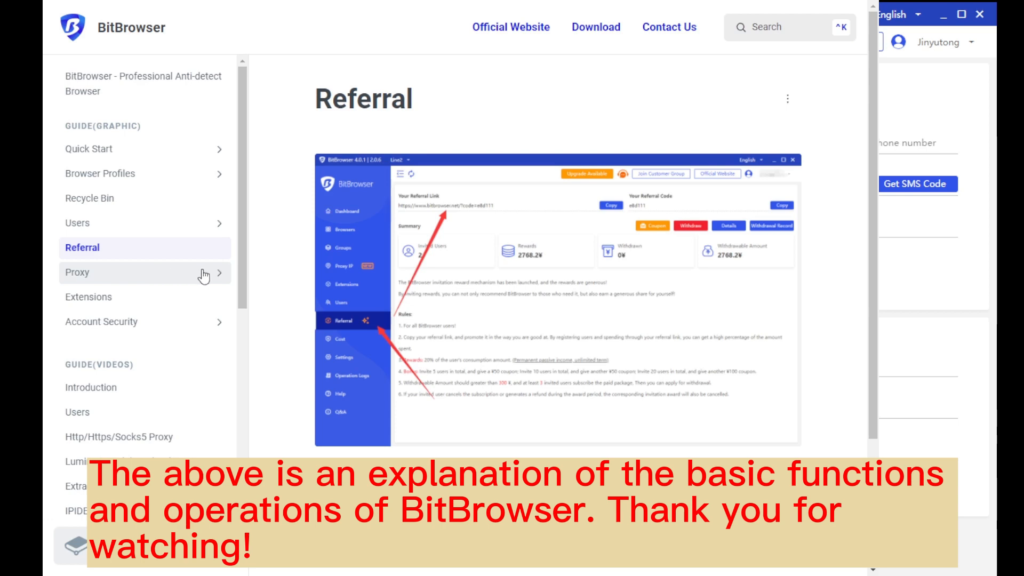
{"action": "scroll", "coordinate": [204, 276], "scroll_direction": "down", "scroll_amount": 9}
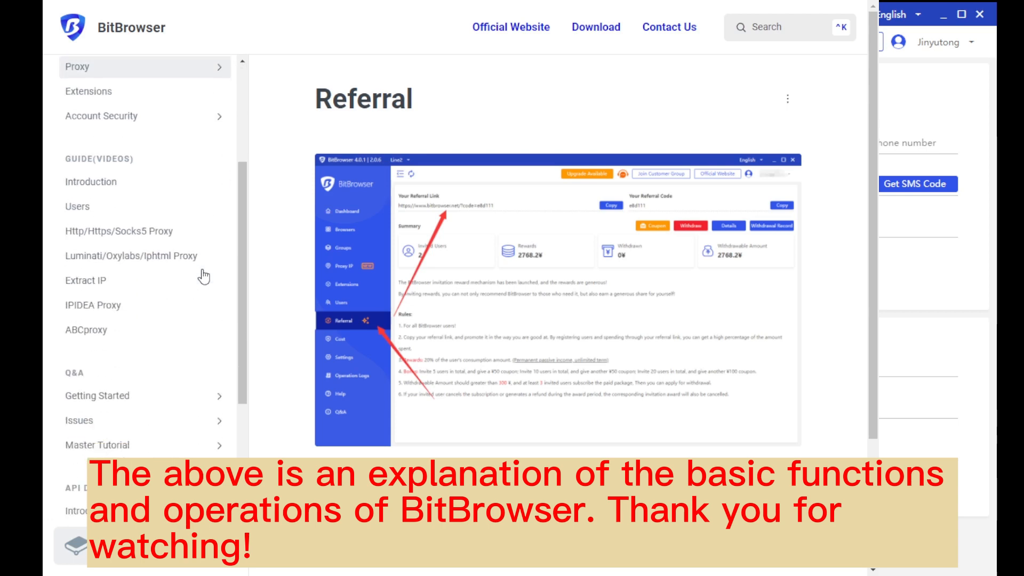
{"action": "scroll", "coordinate": [202, 271], "scroll_direction": "down", "scroll_amount": 5}
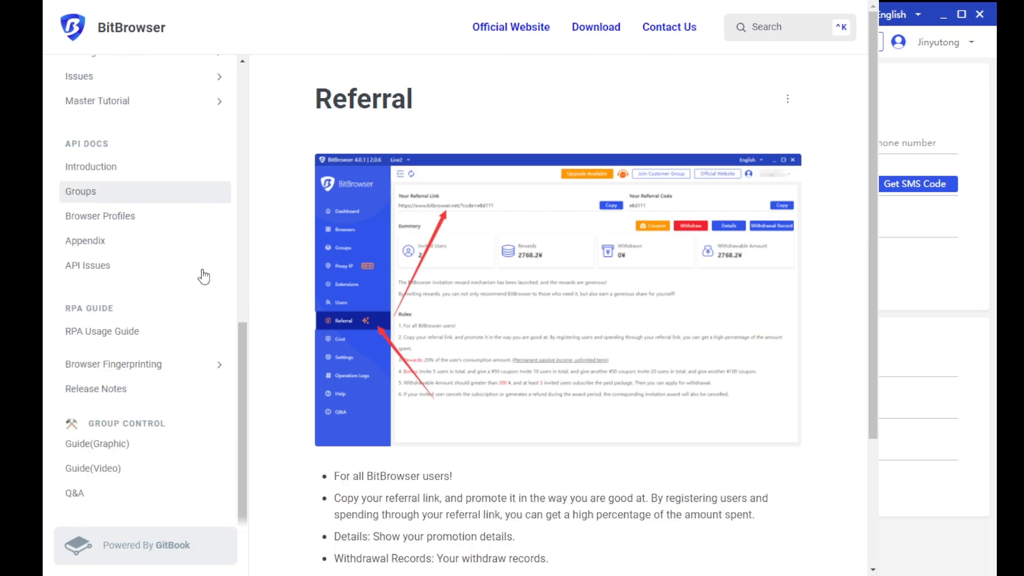